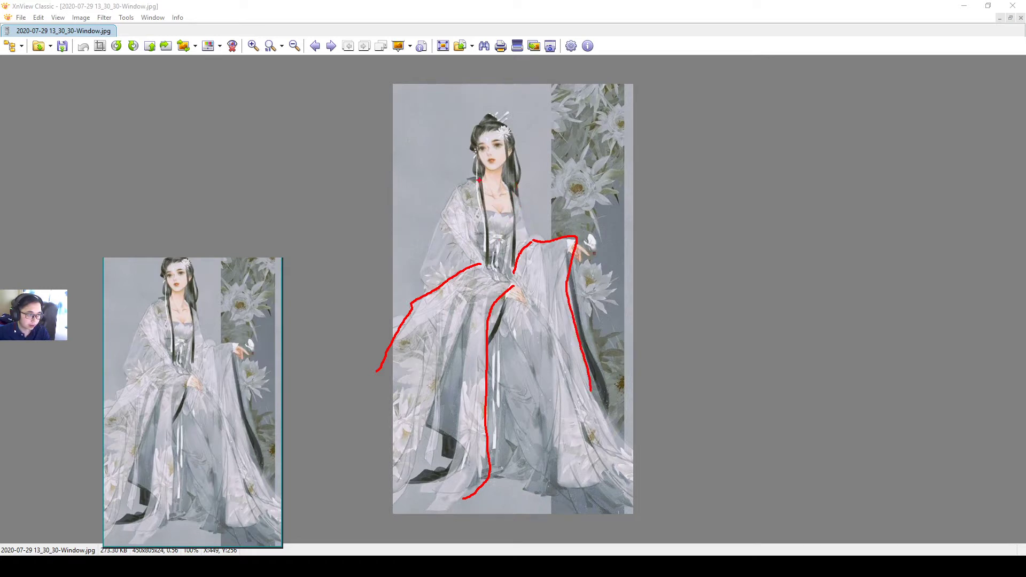
- Remove the existing red annotation strokes from the reference image
{"action": "key", "text": "ctrl+z"}
{"action": "key", "text": "ctrl+z"}
{"action": "key", "text": "ctrl+z"}
{"action": "key", "text": "ctrl+z"}
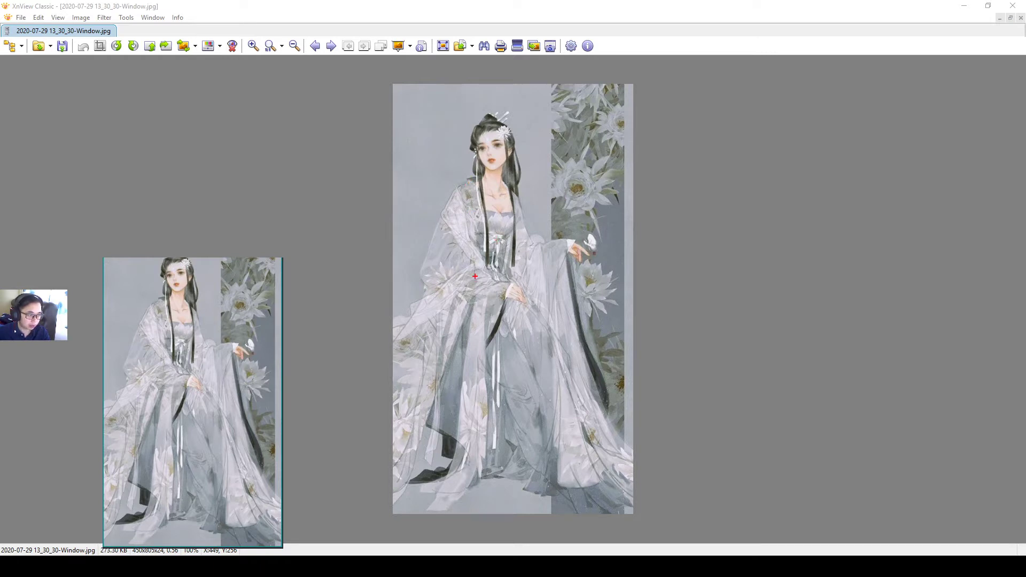
- Trace the side drape's edges in red and the hanging centre fabric panel in green on the reference image
{"action": "mouse_move", "coordinate": [495, 267]}
{"action": "left_mouse_down"}
{"action": "mouse_move", "coordinate": [460, 271]}
{"action": "mouse_move", "coordinate": [377, 345]}
{"action": "left_mouse_up"}
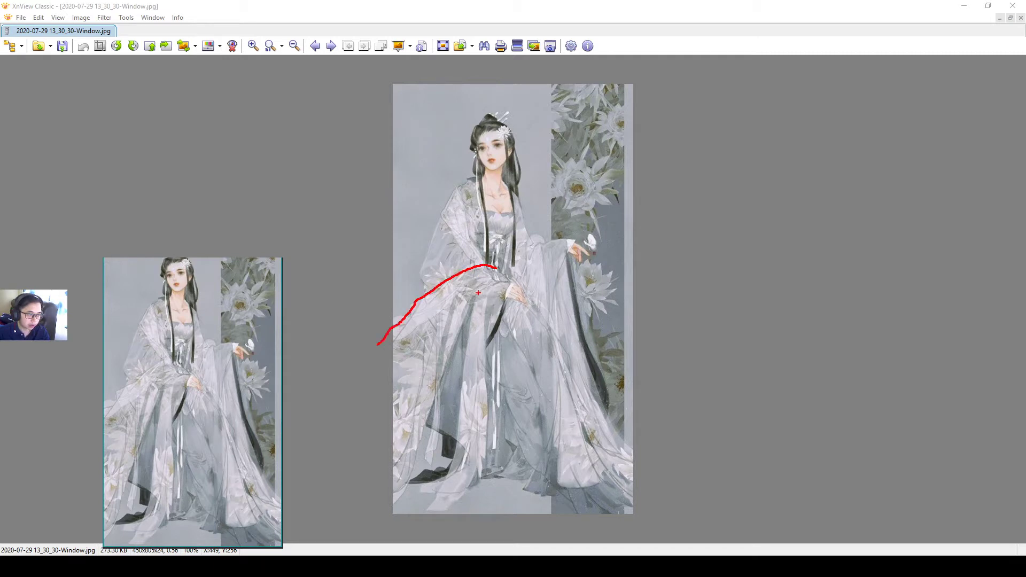
{"action": "mouse_move", "coordinate": [509, 278]}
{"action": "left_mouse_down"}
{"action": "mouse_move", "coordinate": [484, 295]}
{"action": "mouse_move", "coordinate": [442, 367]}
{"action": "mouse_move", "coordinate": [383, 524]}
{"action": "left_mouse_up"}
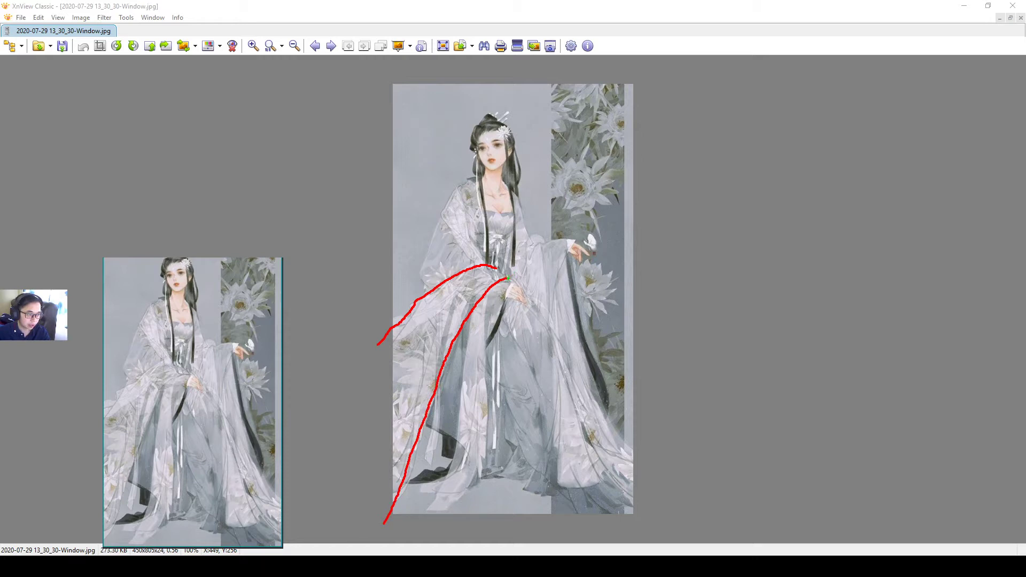
{"action": "mouse_move", "coordinate": [508, 278]}
{"action": "left_mouse_down"}
{"action": "mouse_move", "coordinate": [489, 345]}
{"action": "mouse_move", "coordinate": [492, 436]}
{"action": "mouse_move", "coordinate": [474, 486]}
{"action": "left_mouse_up"}
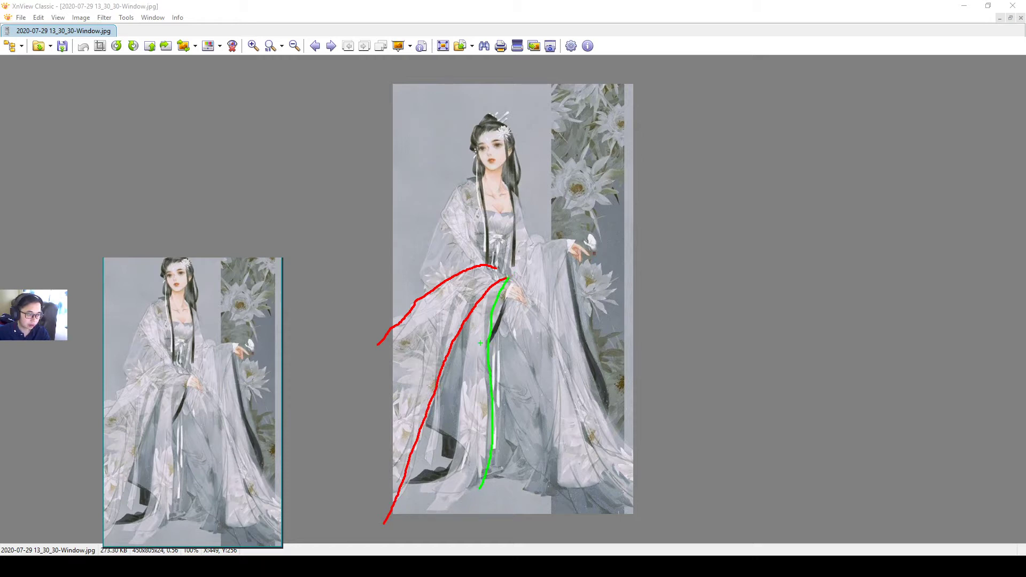
{"action": "left_click_drag", "start_coordinate": [499, 276], "coordinate": [436, 509]}
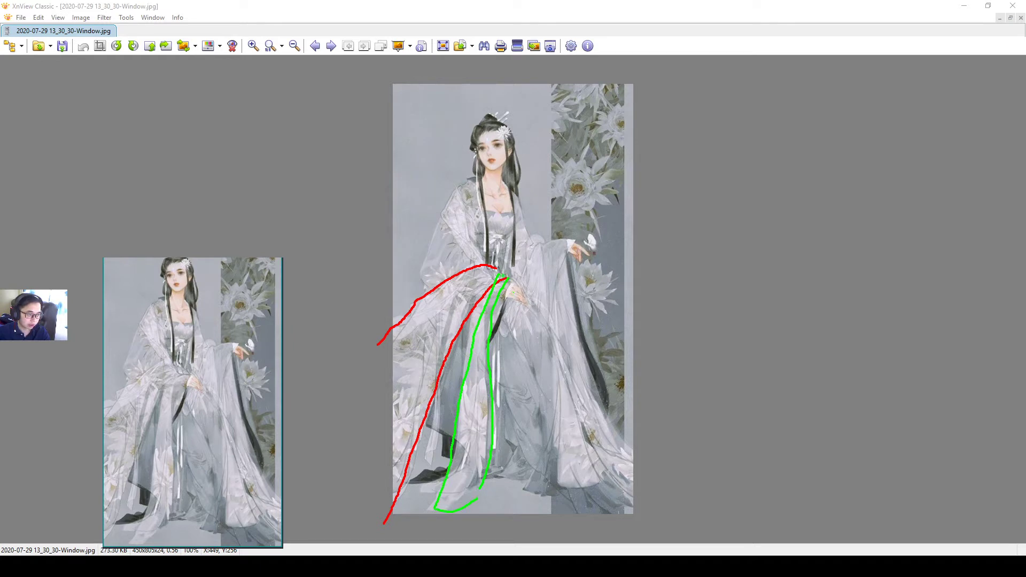
- Outline the shawl's shoulders and collar in blue and the outstretched arm's sleeve in red on the reference image
{"action": "left_click_drag", "start_coordinate": [474, 185], "coordinate": [485, 260]}
{"action": "mouse_move", "coordinate": [471, 178]}
{"action": "left_mouse_down"}
{"action": "mouse_move", "coordinate": [442, 220]}
{"action": "mouse_move", "coordinate": [418, 291]}
{"action": "left_mouse_up"}
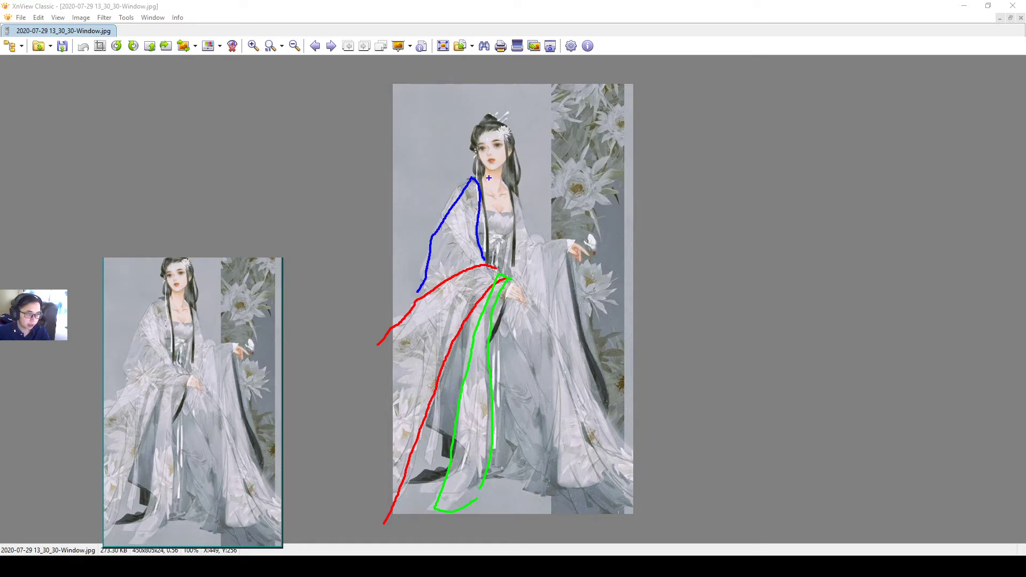
{"action": "mouse_move", "coordinate": [473, 177]}
{"action": "left_mouse_down"}
{"action": "mouse_move", "coordinate": [508, 179]}
{"action": "mouse_move", "coordinate": [535, 234]}
{"action": "left_mouse_up"}
{"action": "mouse_move", "coordinate": [477, 182]}
{"action": "left_mouse_down"}
{"action": "mouse_move", "coordinate": [511, 202]}
{"action": "mouse_move", "coordinate": [505, 267]}
{"action": "mouse_move", "coordinate": [575, 243]}
{"action": "mouse_move", "coordinate": [580, 296]}
{"action": "left_mouse_up"}
{"action": "key", "text": "r"}
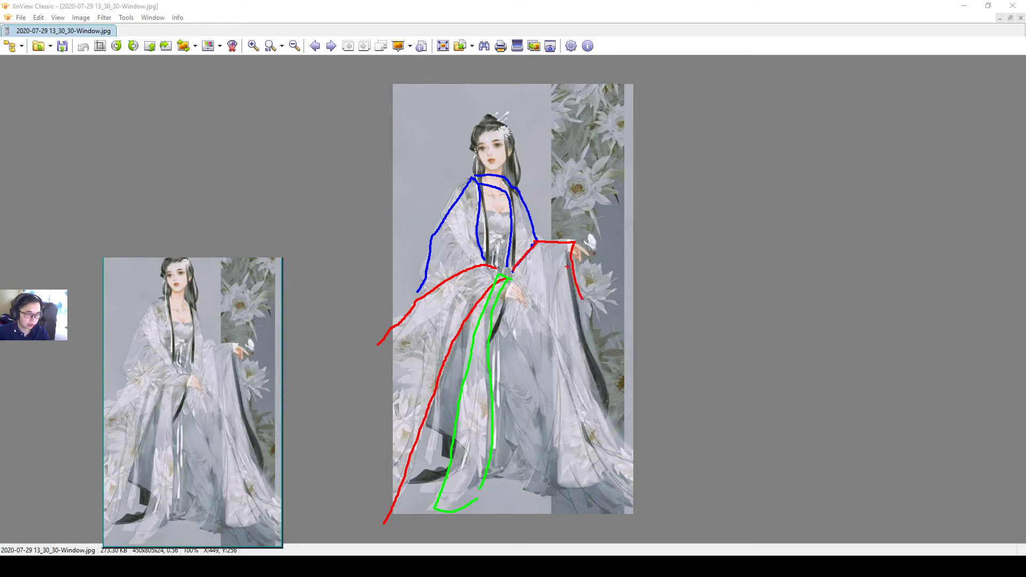
{"action": "key", "text": "ctrl+z"}
{"action": "mouse_move", "coordinate": [571, 240]}
{"action": "left_mouse_down"}
{"action": "mouse_move", "coordinate": [556, 239]}
{"action": "mouse_move", "coordinate": [569, 239]}
{"action": "mouse_move", "coordinate": [578, 318]}
{"action": "left_mouse_up"}
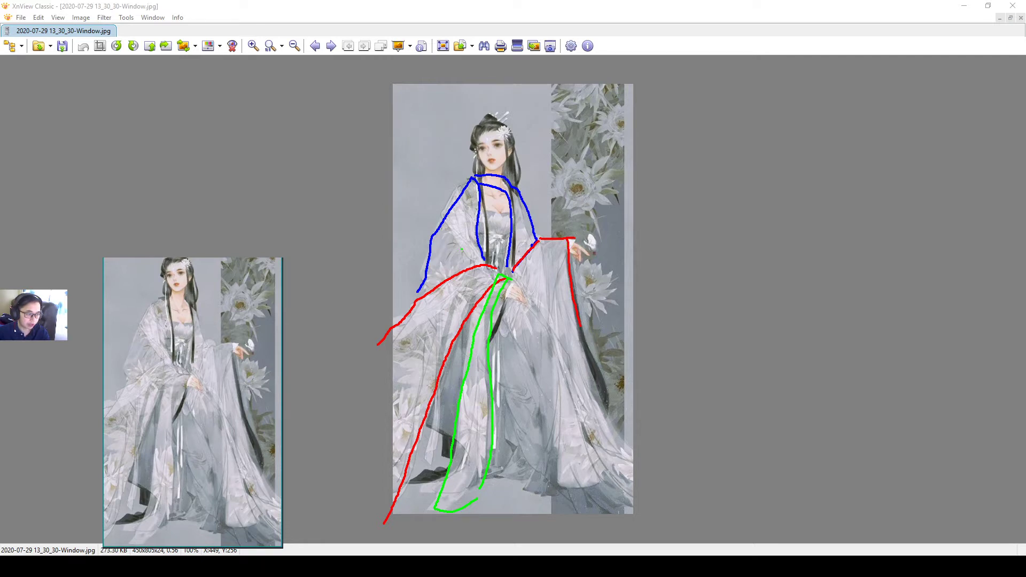
- Clear all annotation strokes from the reference image
{"action": "left_click_drag", "start_coordinate": [462, 249], "coordinate": [470, 238]}
{"action": "left_click_drag", "start_coordinate": [537, 270], "coordinate": [546, 266]}
{"action": "key", "text": "Escape"}
- Circle the outstretched forearm and the skirt below the lap in green, and trace the cloth folds from the waist in red
{"action": "key", "text": "ctrl+2"}
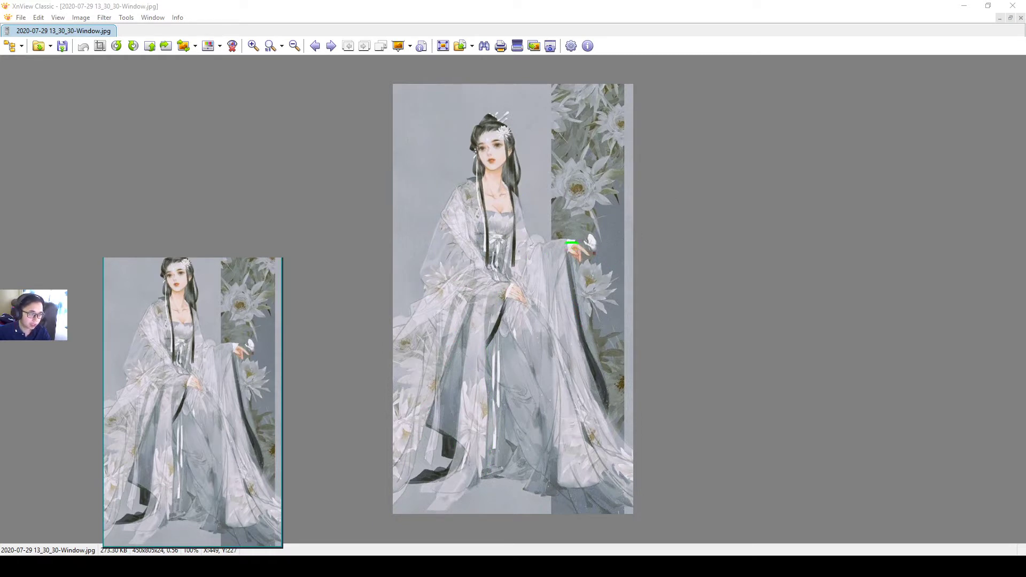
{"action": "mouse_move", "coordinate": [566, 244]}
{"action": "left_mouse_down"}
{"action": "mouse_move", "coordinate": [532, 248]}
{"action": "mouse_move", "coordinate": [523, 262]}
{"action": "mouse_move", "coordinate": [588, 261]}
{"action": "left_mouse_up"}
{"action": "mouse_move", "coordinate": [493, 293]}
{"action": "left_mouse_down"}
{"action": "mouse_move", "coordinate": [433, 381]}
{"action": "mouse_move", "coordinate": [529, 430]}
{"action": "mouse_move", "coordinate": [556, 361]}
{"action": "mouse_move", "coordinate": [542, 304]}
{"action": "mouse_move", "coordinate": [513, 293]}
{"action": "mouse_move", "coordinate": [484, 300]}
{"action": "left_mouse_up"}
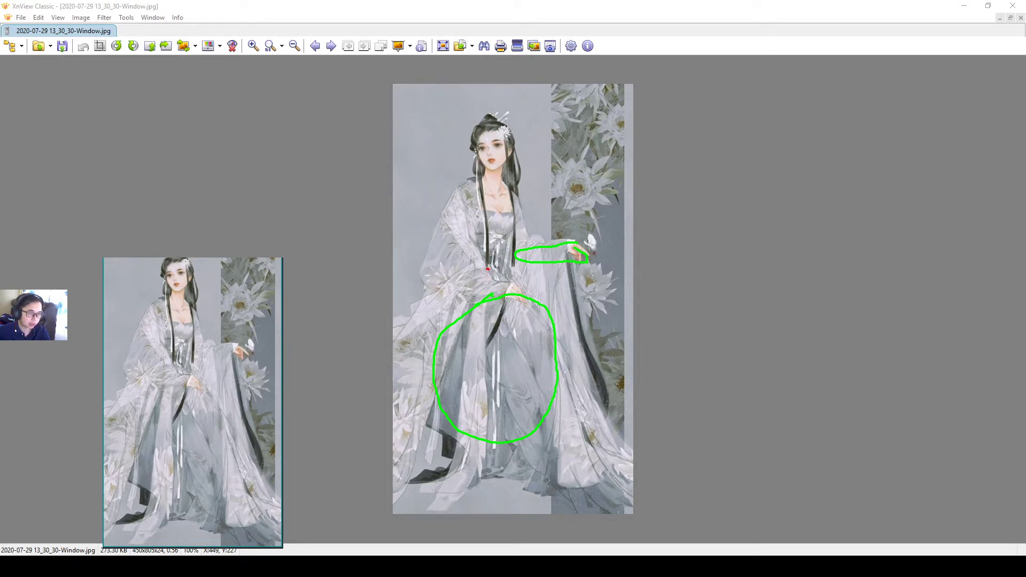
{"action": "mouse_move", "coordinate": [488, 269]}
{"action": "left_mouse_down"}
{"action": "mouse_move", "coordinate": [522, 286]}
{"action": "mouse_move", "coordinate": [453, 282]}
{"action": "mouse_move", "coordinate": [390, 333]}
{"action": "left_mouse_up"}
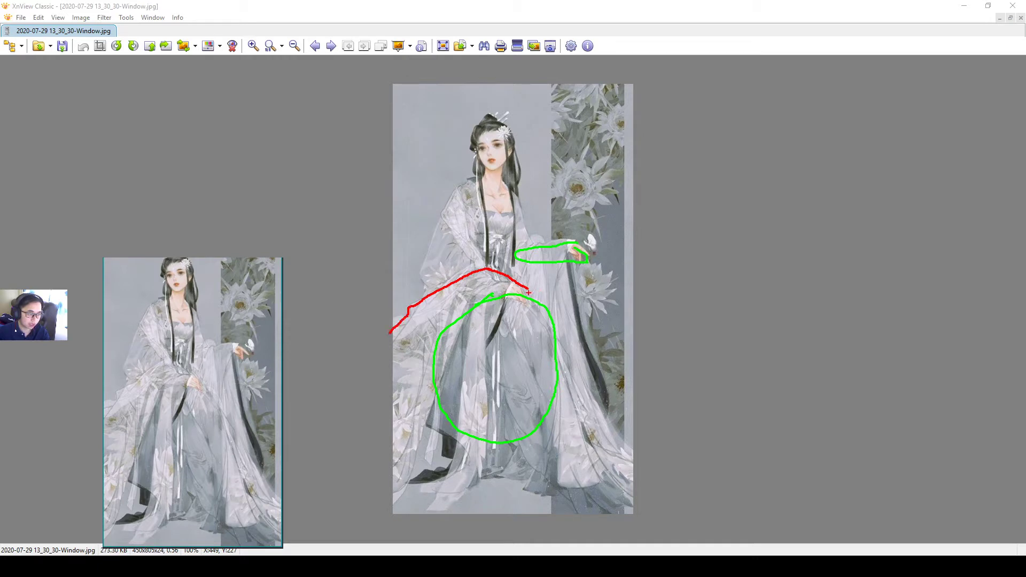
{"action": "mouse_move", "coordinate": [528, 288]}
{"action": "left_mouse_down"}
{"action": "mouse_move", "coordinate": [490, 315]}
{"action": "mouse_move", "coordinate": [481, 469]}
{"action": "left_mouse_up"}
{"action": "left_click_drag", "start_coordinate": [522, 281], "coordinate": [582, 385]}
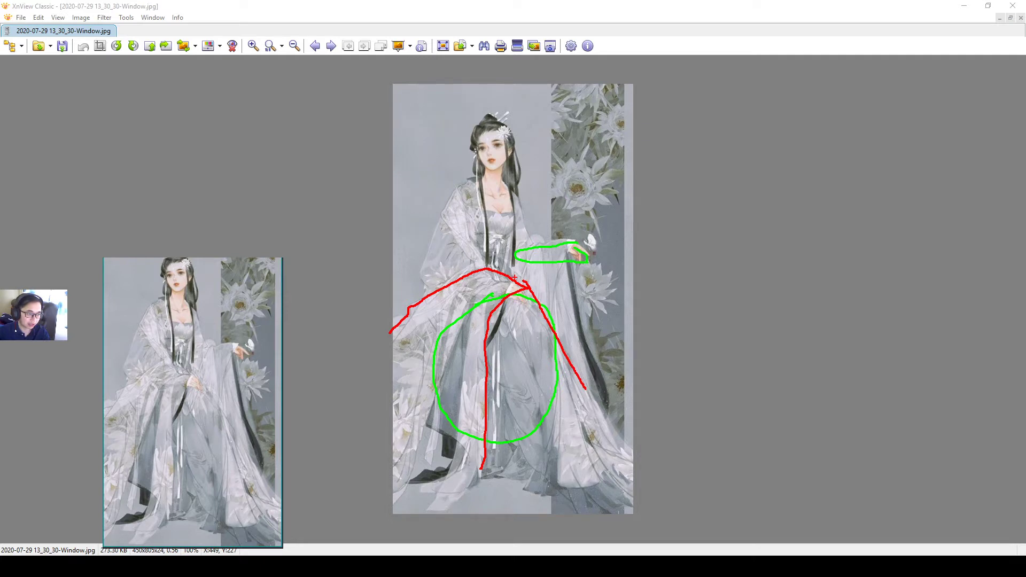
- Undo the red fold lines and the green circles on the reference image
{"action": "key", "text": "ctrl+z"}
{"action": "key", "text": "ctrl+z"}
{"action": "key", "text": "ctrl+z"}
{"action": "key", "text": "ctrl+z"}
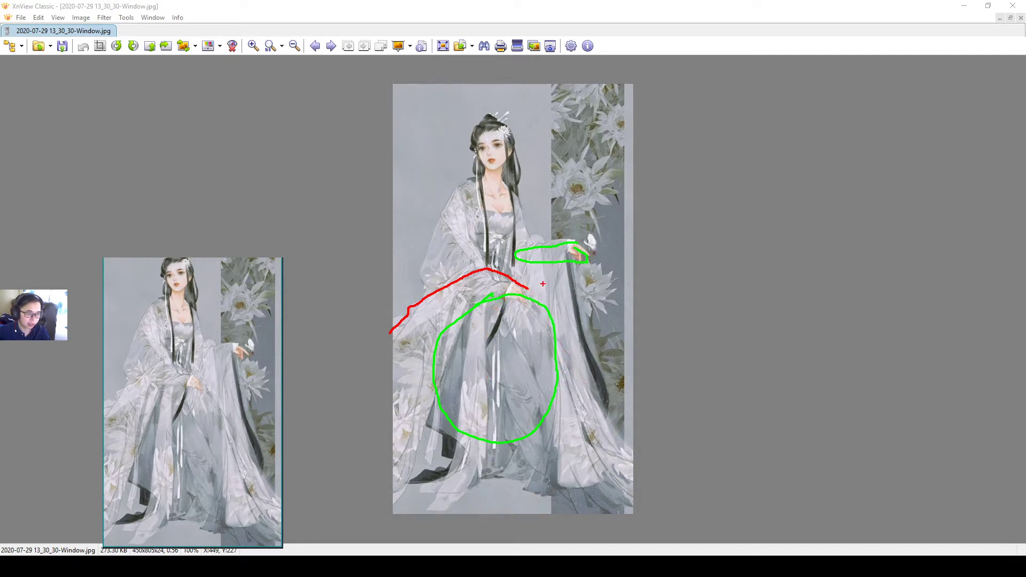
{"action": "key", "text": "ctrl+z"}
{"action": "key", "text": "ctrl+z"}
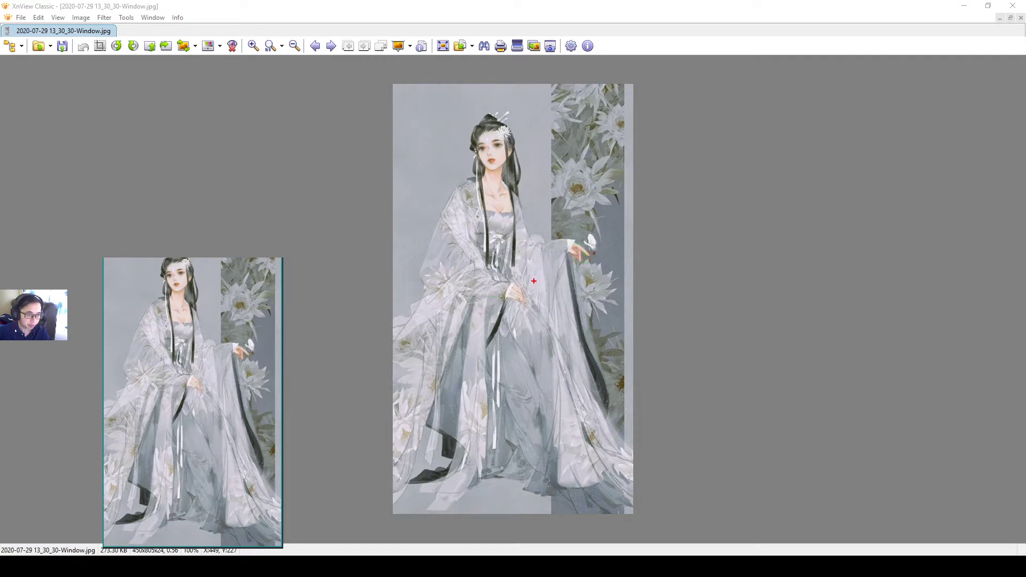
- Circle the knee area in red and mark the flat lap area above it with a hatched green quadrilateral
{"action": "mouse_move", "coordinate": [508, 298]}
{"action": "left_mouse_down"}
{"action": "mouse_move", "coordinate": [462, 329]}
{"action": "mouse_move", "coordinate": [545, 393]}
{"action": "mouse_move", "coordinate": [545, 322]}
{"action": "mouse_move", "coordinate": [507, 300]}
{"action": "left_mouse_up"}
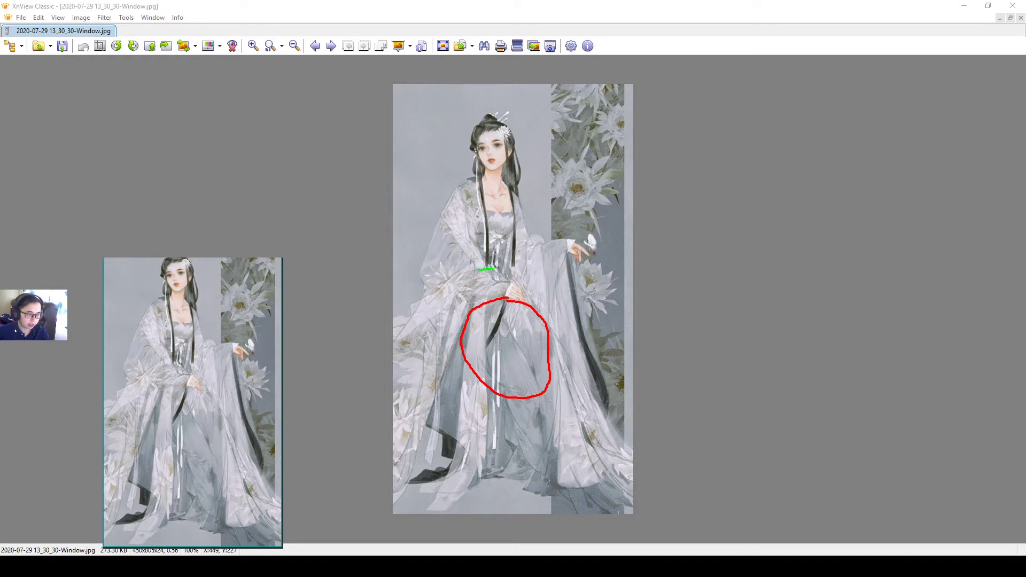
{"action": "mouse_move", "coordinate": [479, 271]}
{"action": "left_mouse_down"}
{"action": "mouse_move", "coordinate": [455, 276]}
{"action": "mouse_move", "coordinate": [469, 300]}
{"action": "mouse_move", "coordinate": [531, 293]}
{"action": "mouse_move", "coordinate": [477, 305]}
{"action": "left_mouse_up"}
{"action": "mouse_move", "coordinate": [466, 276]}
{"action": "left_mouse_down"}
{"action": "mouse_move", "coordinate": [496, 278]}
{"action": "mouse_move", "coordinate": [476, 288]}
{"action": "left_mouse_up"}
- Trace the cloth falling from the lap area's edges with blue fold lines on both sides of the skirt
{"action": "mouse_move", "coordinate": [493, 285]}
{"action": "left_mouse_down"}
{"action": "mouse_move", "coordinate": [505, 285]}
{"action": "mouse_move", "coordinate": [401, 304]}
{"action": "mouse_move", "coordinate": [386, 338]}
{"action": "left_mouse_up"}
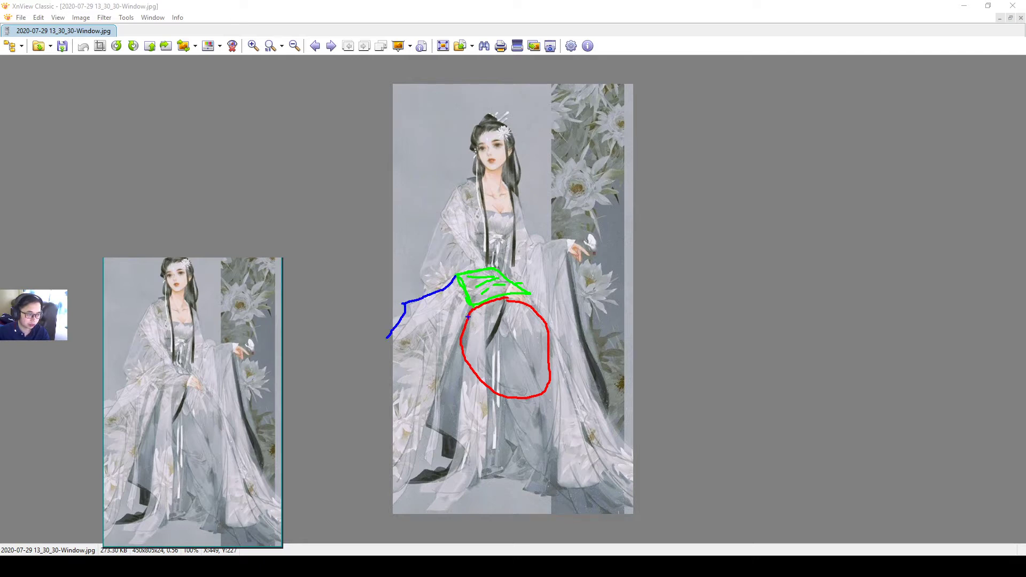
{"action": "left_click_drag", "start_coordinate": [468, 316], "coordinate": [409, 466]}
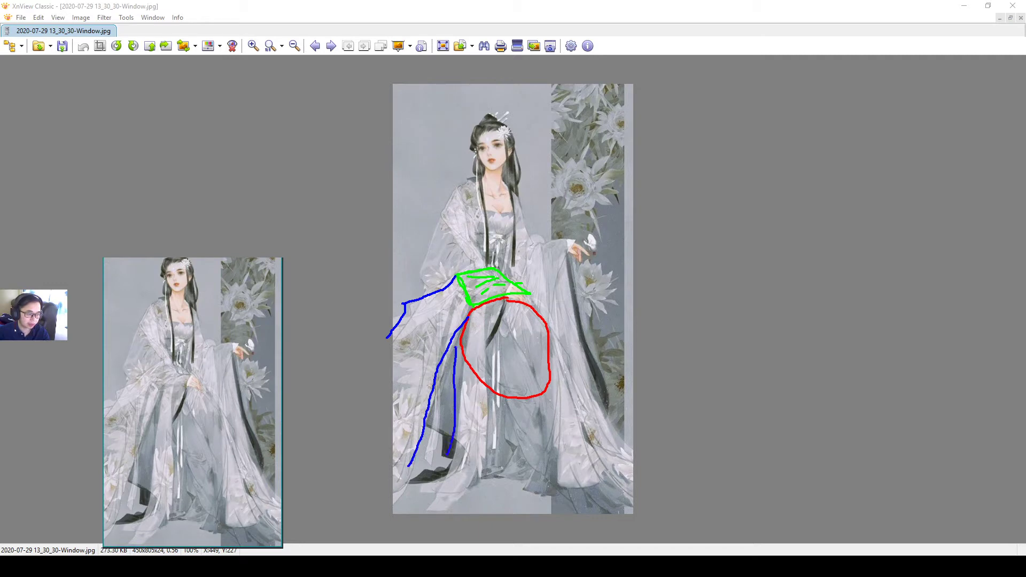
{"action": "left_click_drag", "start_coordinate": [469, 321], "coordinate": [444, 494]}
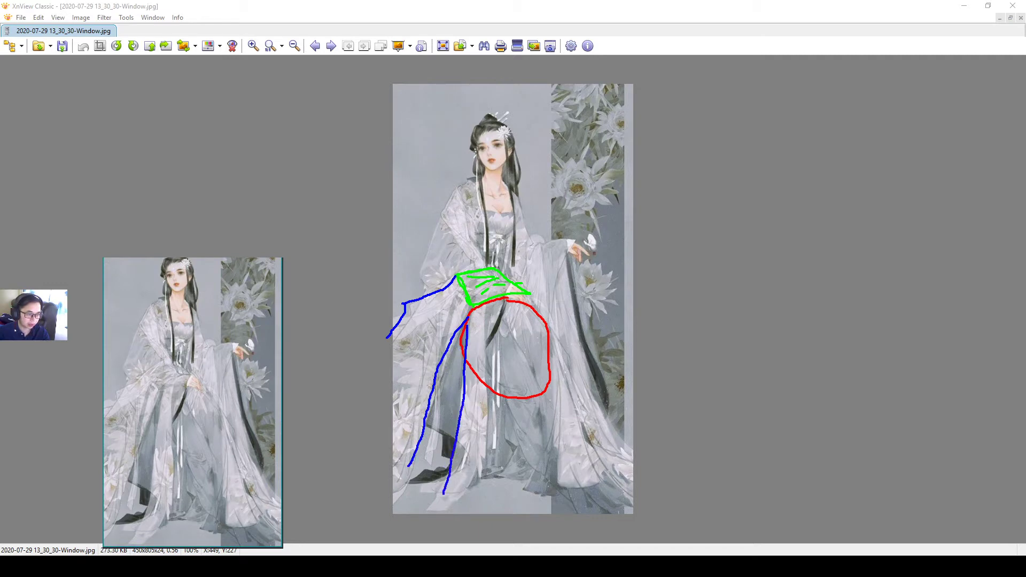
{"action": "left_click_drag", "start_coordinate": [484, 315], "coordinate": [486, 459]}
{"action": "left_click_drag", "start_coordinate": [526, 294], "coordinate": [581, 431]}
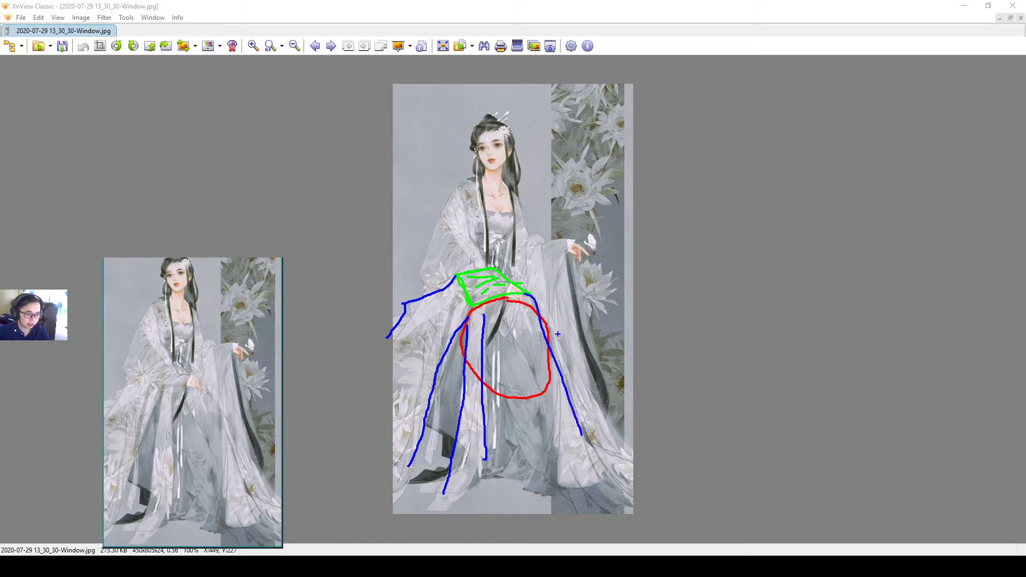
{"action": "left_click_drag", "start_coordinate": [530, 303], "coordinate": [573, 502]}
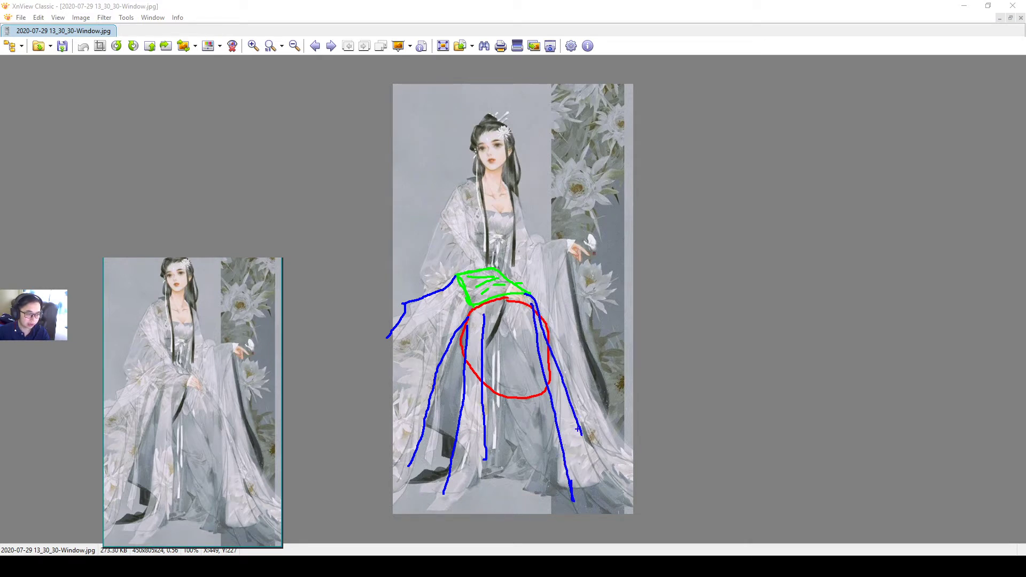
- Undo the blue fold lines and add a blue arrow pointing to the green lap area
{"action": "key", "text": "ctrl+z"}
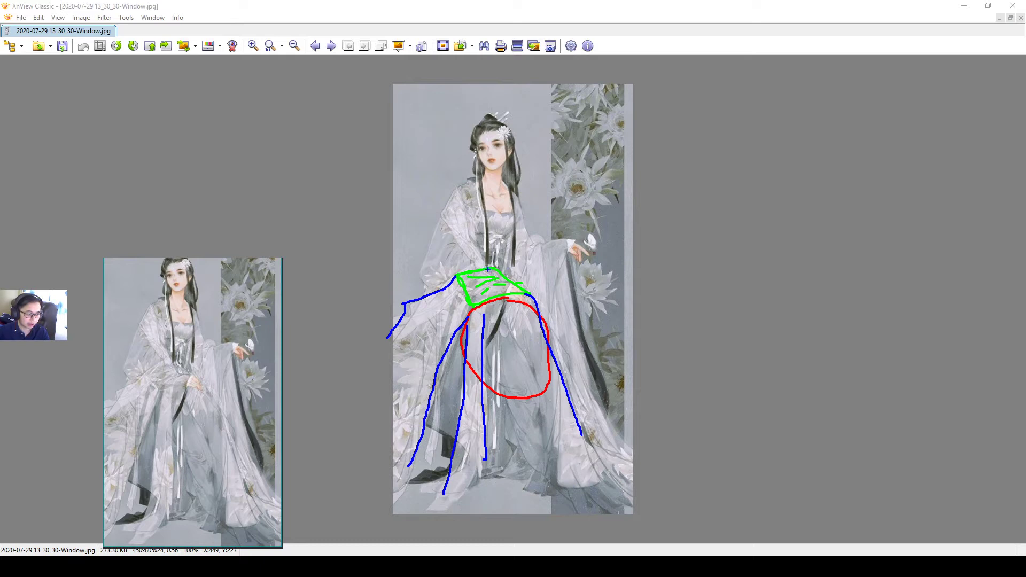
{"action": "key", "text": "ctrl+z"}
{"action": "key", "text": "ctrl+z"}
{"action": "key", "text": "ctrl+z"}
{"action": "key", "text": "ctrl+z"}
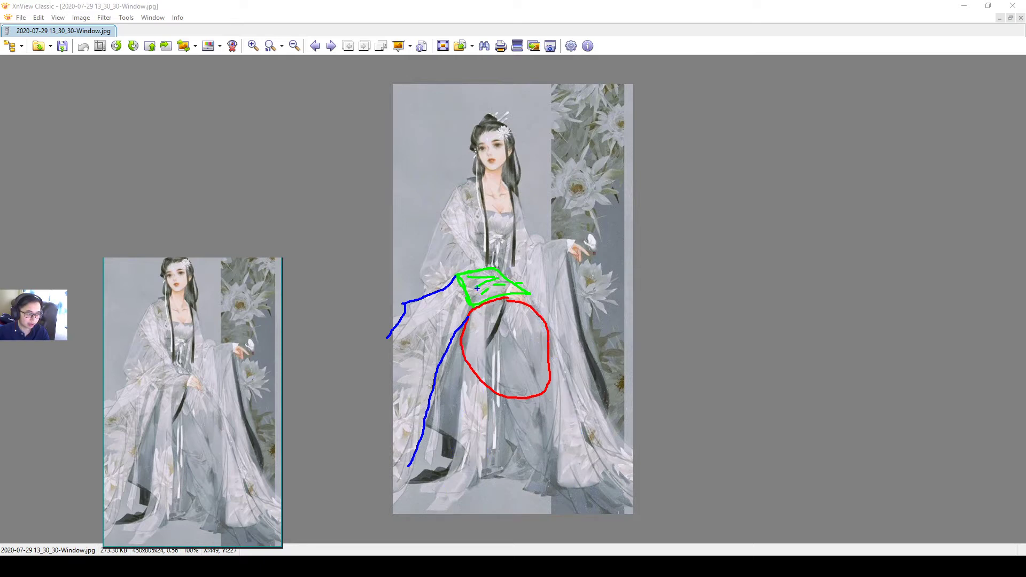
{"action": "key", "text": "ctrl+z"}
{"action": "key", "text": "ctrl+z"}
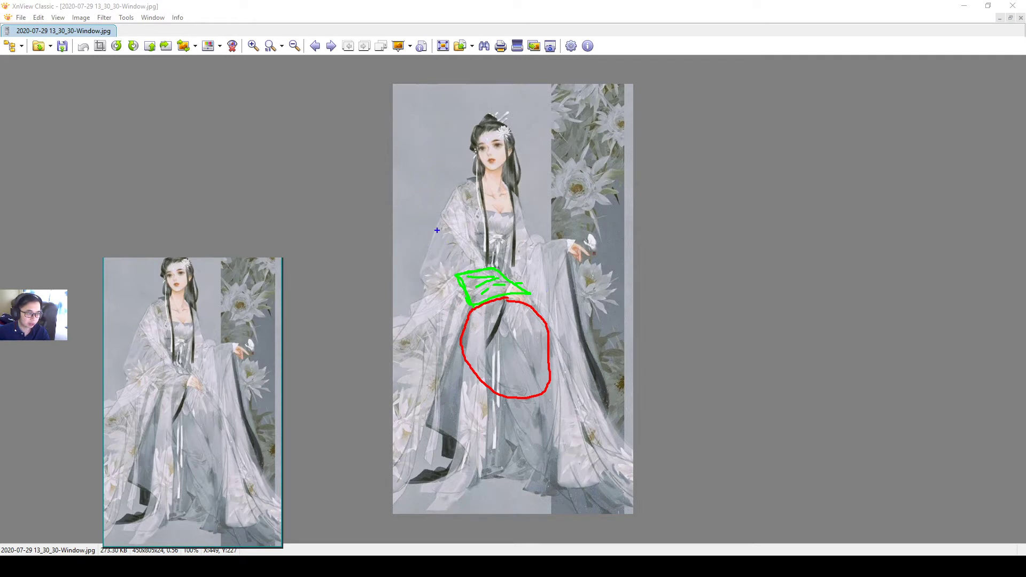
{"action": "mouse_move", "coordinate": [433, 229]}
{"action": "left_mouse_down"}
{"action": "mouse_move", "coordinate": [458, 262]}
{"action": "mouse_move", "coordinate": [450, 257]}
{"action": "mouse_move", "coordinate": [463, 254]}
{"action": "left_mouse_up"}
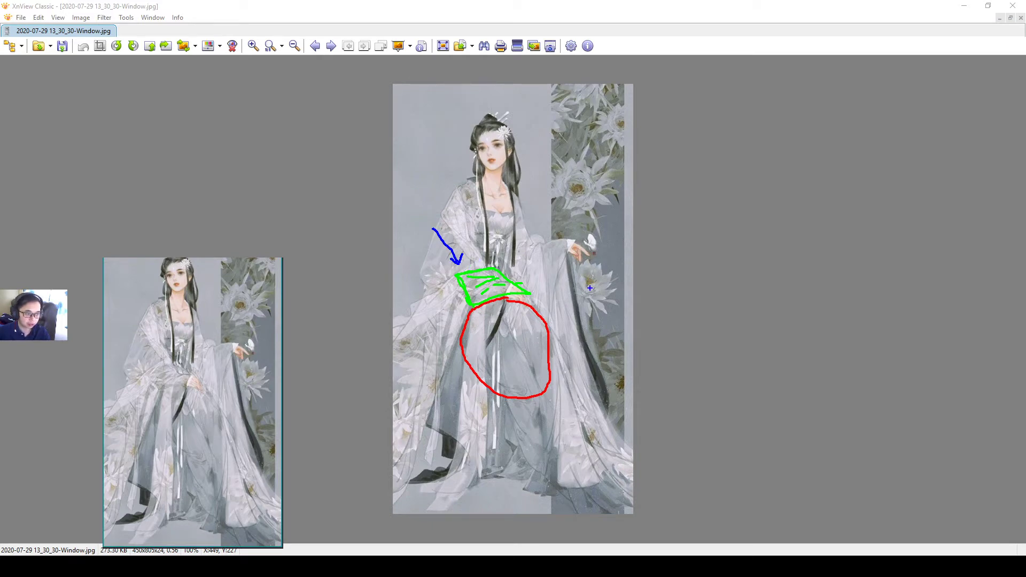
- Clear the annotations, close the image viewer and switch to ZBrush
{"action": "key", "text": "Escape"}
{"action": "left_click", "coordinate": [1014, 5]}
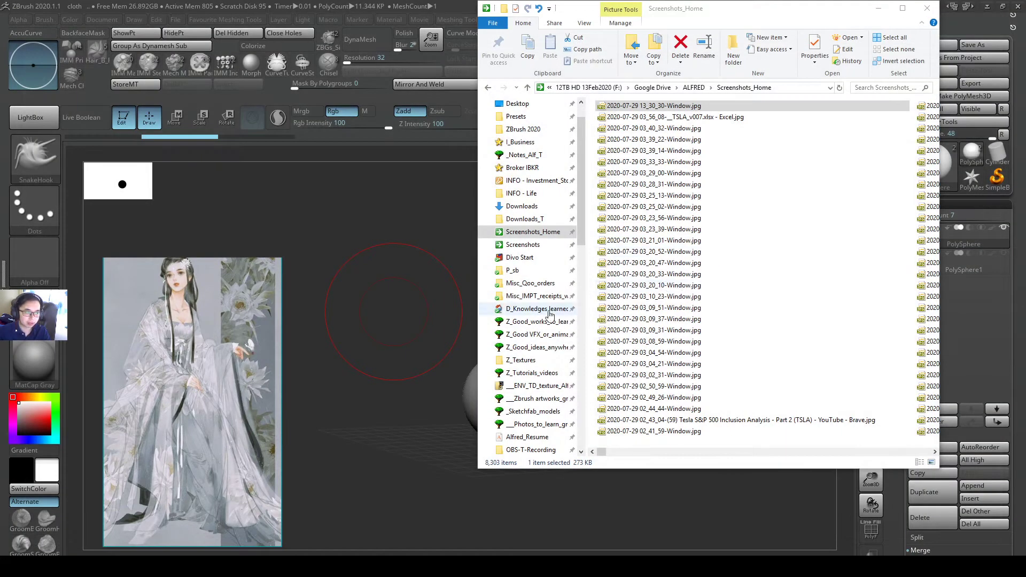
{"action": "left_click", "coordinate": [432, 341]}
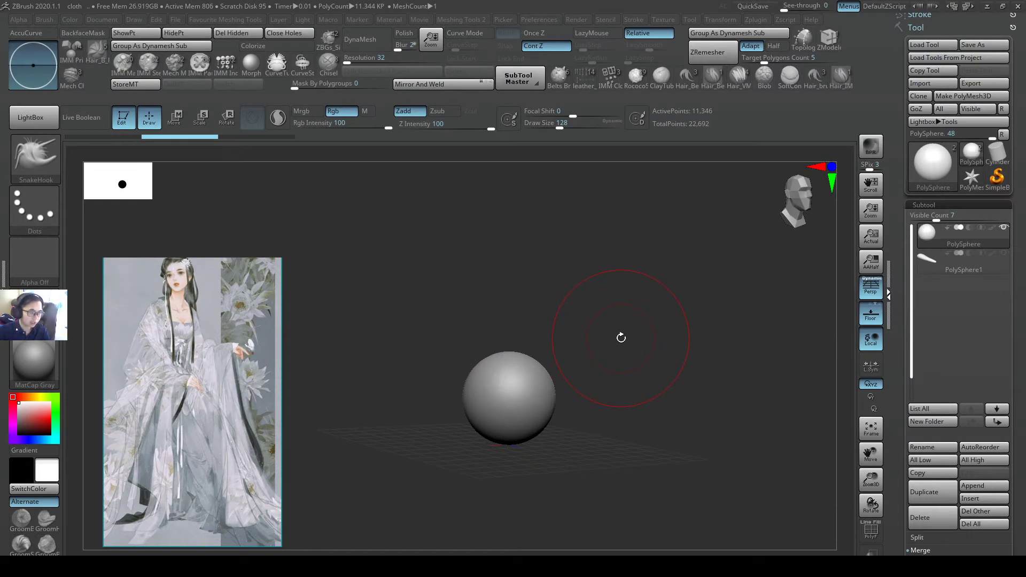
- Append a Cube3D subtool to the sphere
{"action": "left_click_drag", "start_coordinate": [602, 353], "coordinate": [673, 371], "text": "shift"}
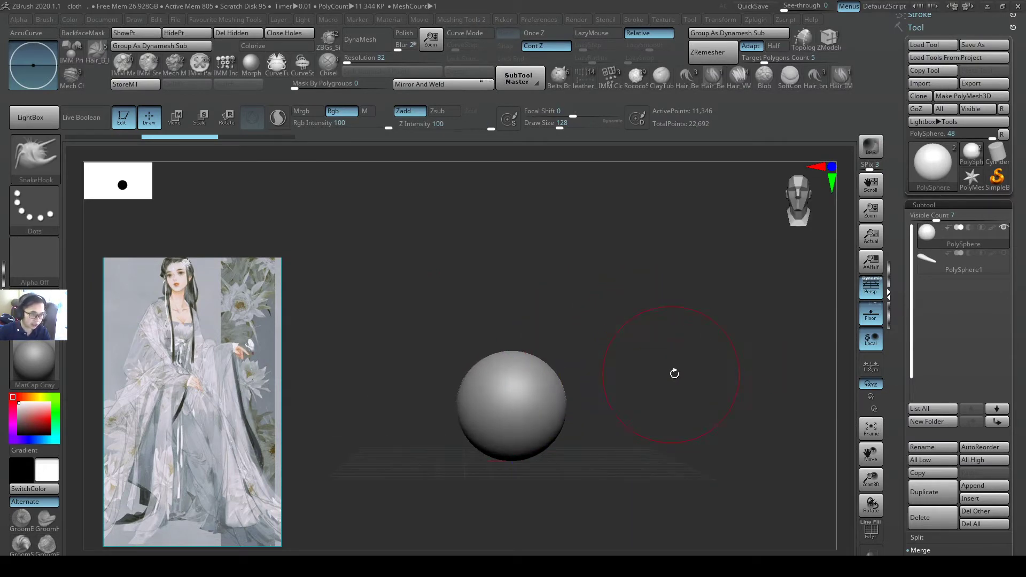
{"action": "left_click", "coordinate": [984, 485]}
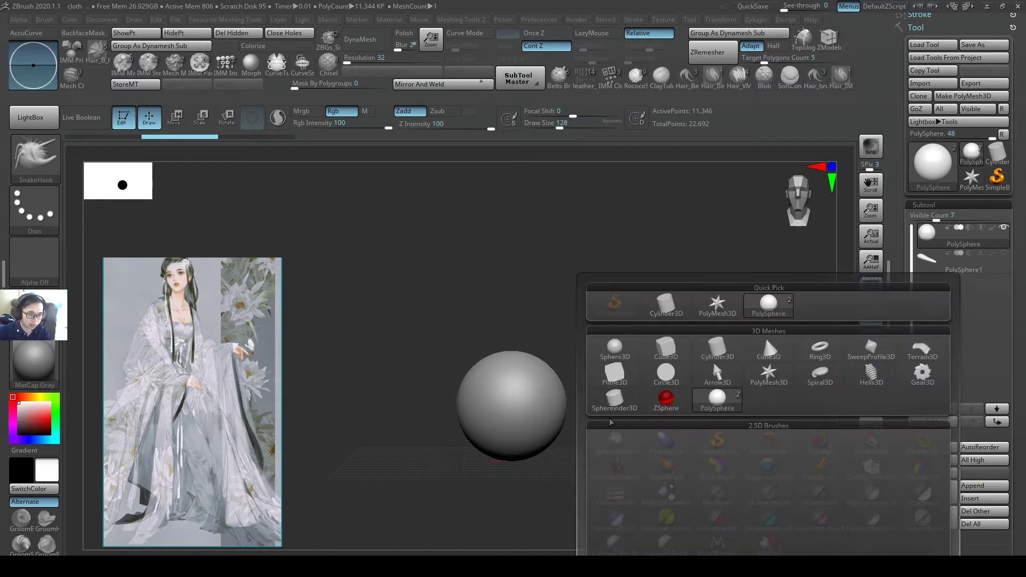
{"action": "left_click", "coordinate": [668, 355]}
- Scale the cube into a thin, wide slab and raise it to the top of the sphere
{"action": "key", "text": "w"}
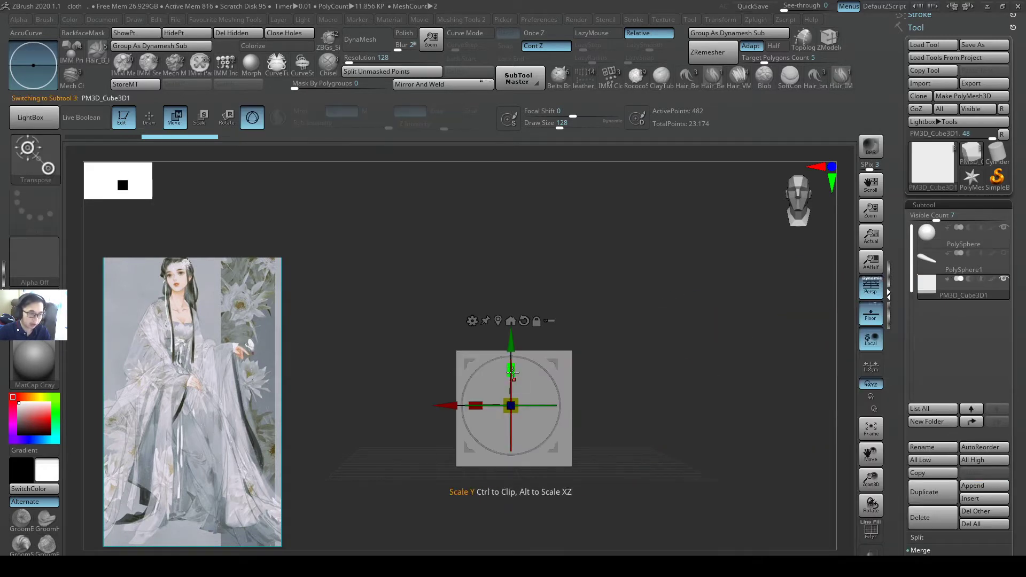
{"action": "left_click_drag", "start_coordinate": [511, 370], "coordinate": [537, 441]}
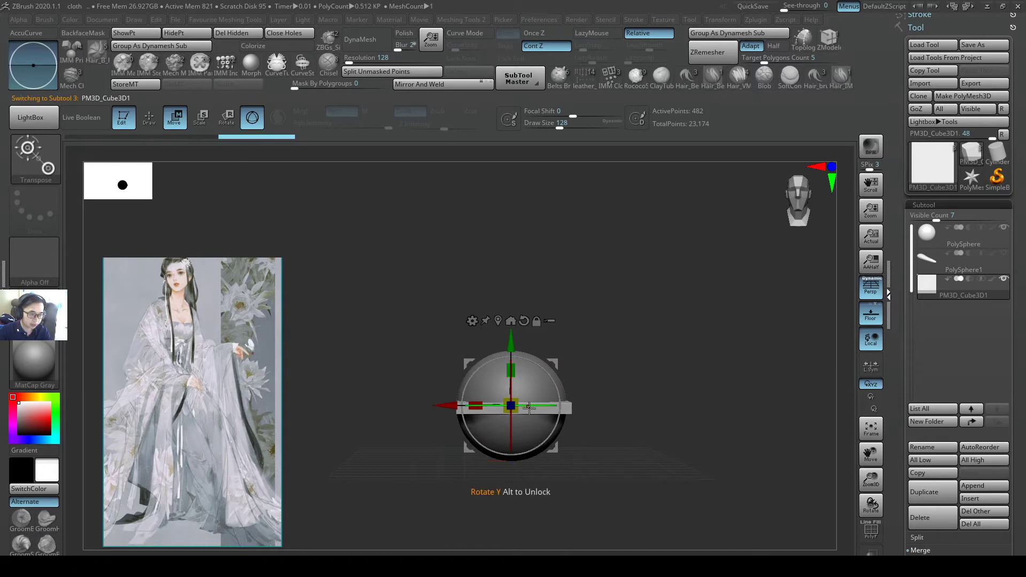
{"action": "left_click_drag", "start_coordinate": [511, 406], "coordinate": [543, 389]}
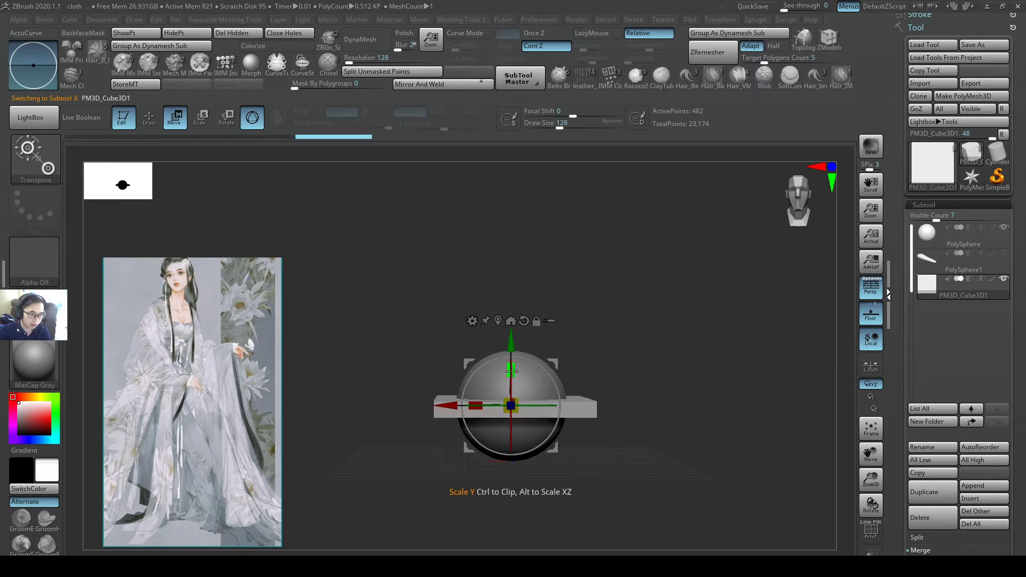
{"action": "left_click_drag", "start_coordinate": [520, 341], "coordinate": [524, 288]}
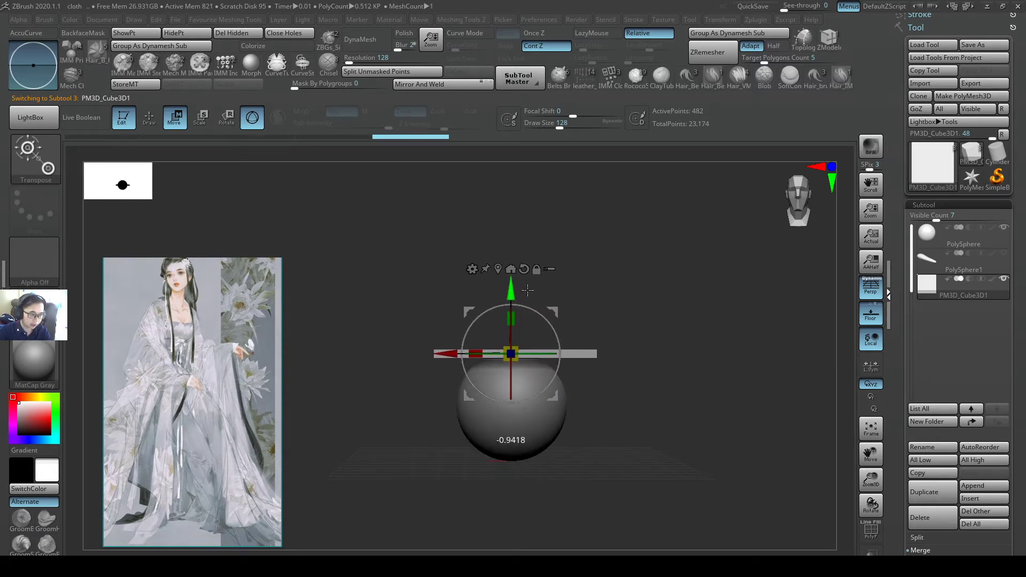
- Scale the slab into a wider plate resting over the sphere
{"action": "left_click_drag", "start_coordinate": [619, 311], "coordinate": [678, 340], "text": "alt"}
{"action": "right_click_drag", "start_coordinate": [679, 339], "coordinate": [676, 377], "text": "ctrl"}
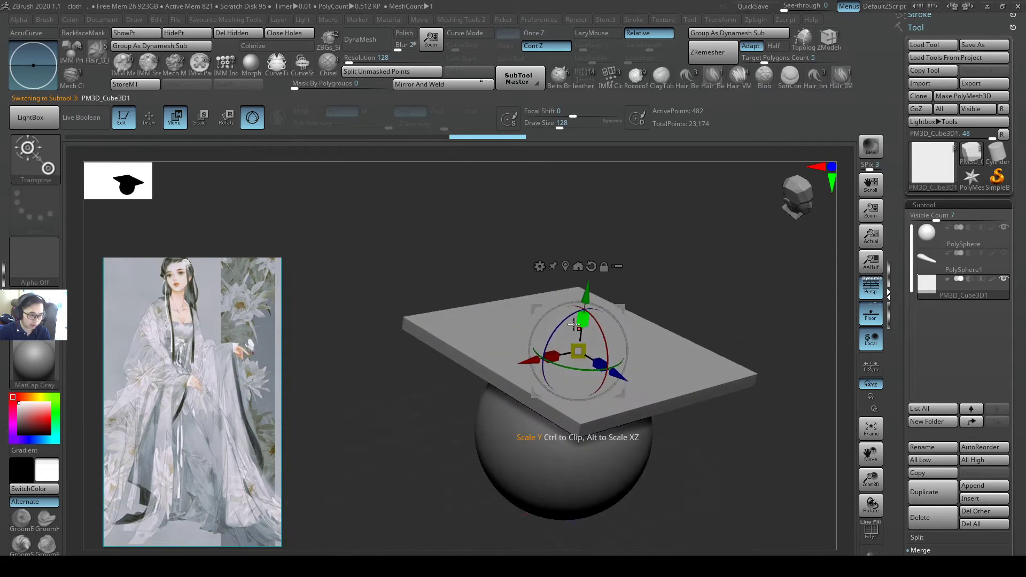
{"action": "left_click_drag", "start_coordinate": [582, 321], "coordinate": [516, 369]}
{"action": "right_click_drag", "start_coordinate": [603, 370], "coordinate": [638, 408]}
{"action": "left_click_drag", "start_coordinate": [638, 408], "coordinate": [667, 373]}
{"action": "right_click_drag", "start_coordinate": [667, 373], "coordinate": [630, 349]}
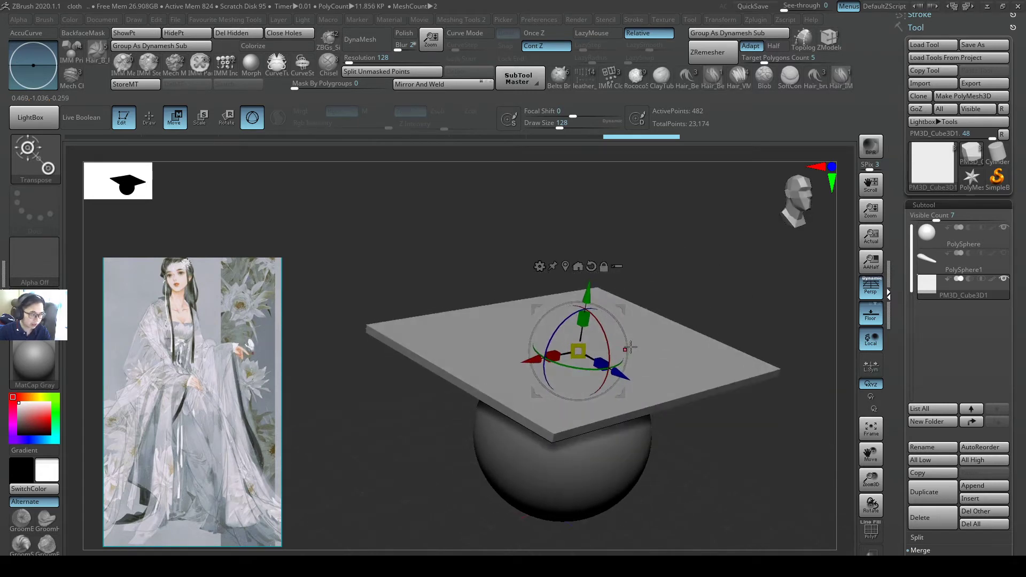
- Outline the flat lap area as a blue quadrilateral on the reference image
{"action": "mouse_move", "coordinate": [139, 371]}
{"action": "left_mouse_down", "text": "alt"}
{"action": "mouse_move", "coordinate": [164, 391]}
{"action": "mouse_move", "coordinate": [206, 385]}
{"action": "mouse_move", "coordinate": [178, 362]}
{"action": "mouse_move", "coordinate": [137, 368]}
{"action": "left_mouse_up", "text": "alt"}
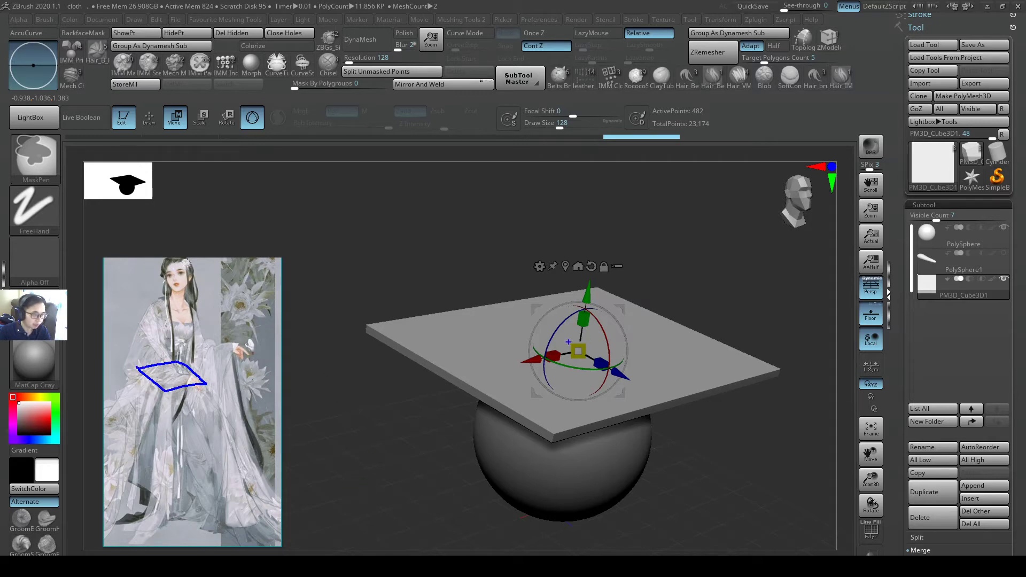
- Switch to the clothing folds tutorial video in VLC and play it from near the beginning with the sound muted
{"action": "key", "text": "Escape"}
{"action": "key", "text": "super"}
{"action": "left_click", "coordinate": [691, 565]}
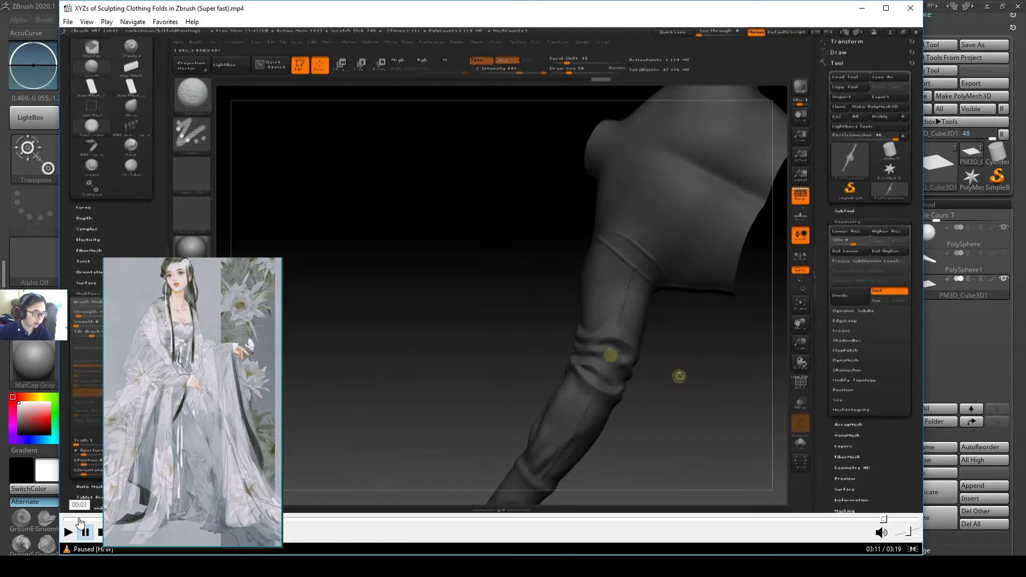
{"action": "left_click", "coordinate": [79, 522]}
{"action": "key", "text": "space"}
{"action": "key", "text": "space"}
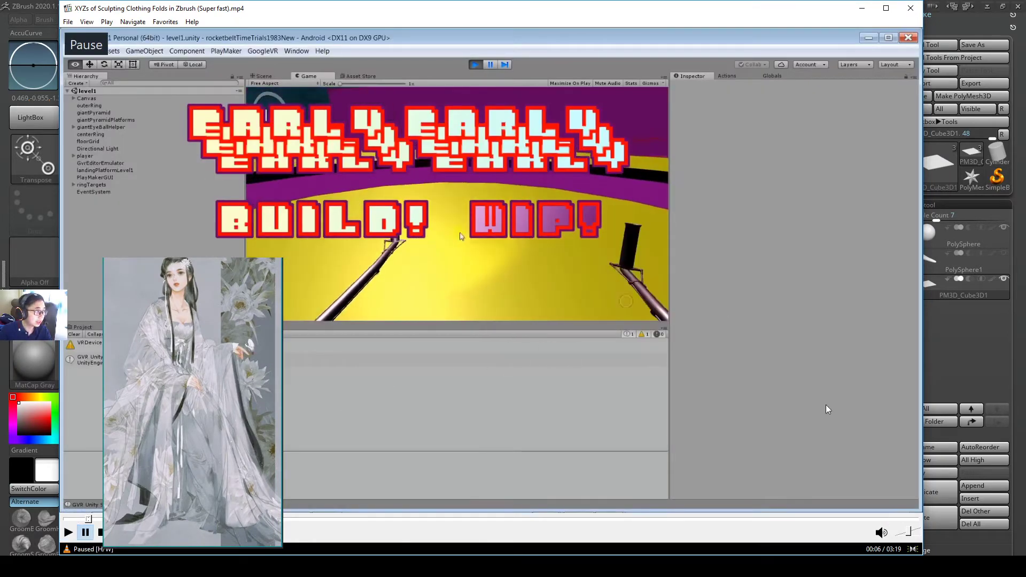
{"action": "left_click", "coordinate": [882, 533]}
{"action": "key", "text": "space"}
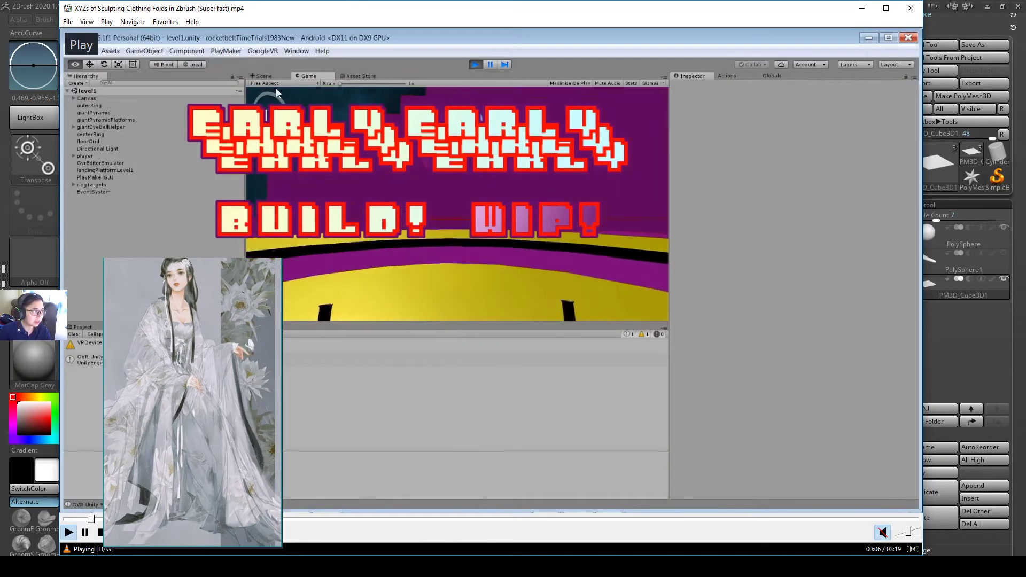
- Skip through the video's drapery references and pause on the cargo pants marked with X, Y and Z folds
{"action": "key", "text": "Right"}
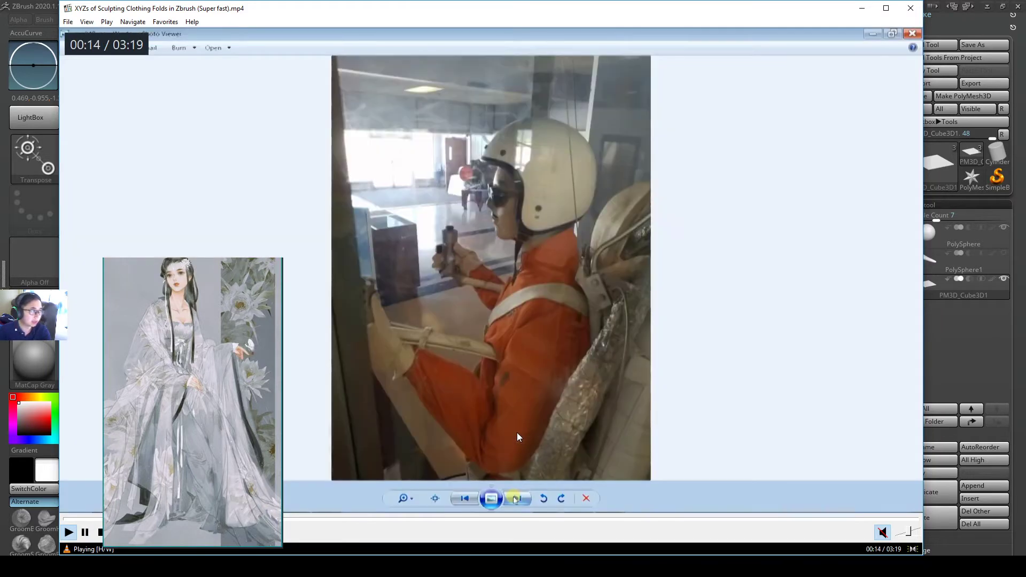
{"action": "key", "text": "Right"}
{"action": "key", "text": "Right"}
{"action": "key", "text": "Right"}
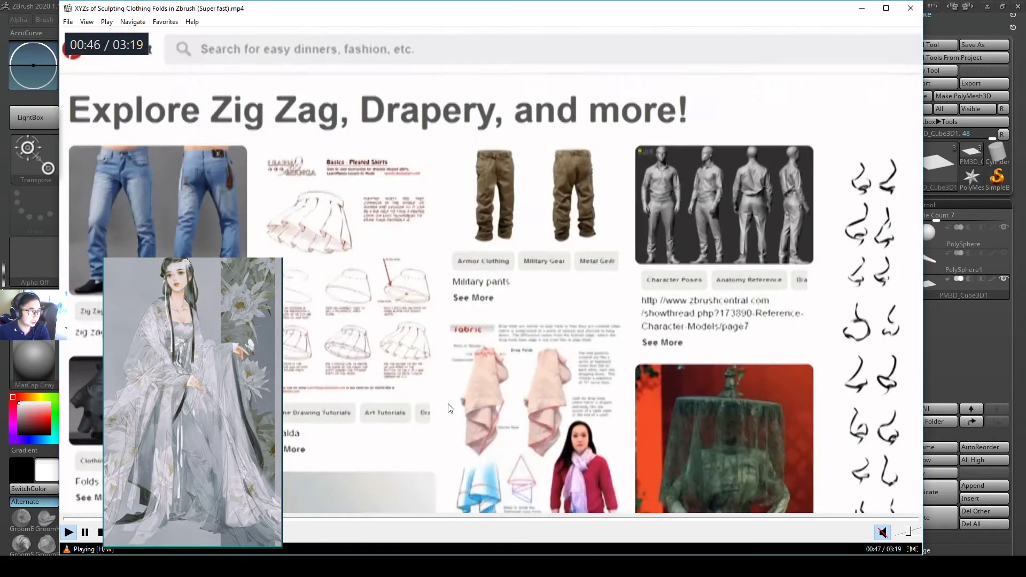
{"action": "key", "text": "Right"}
{"action": "key", "text": "Right"}
{"action": "key", "text": "Right"}
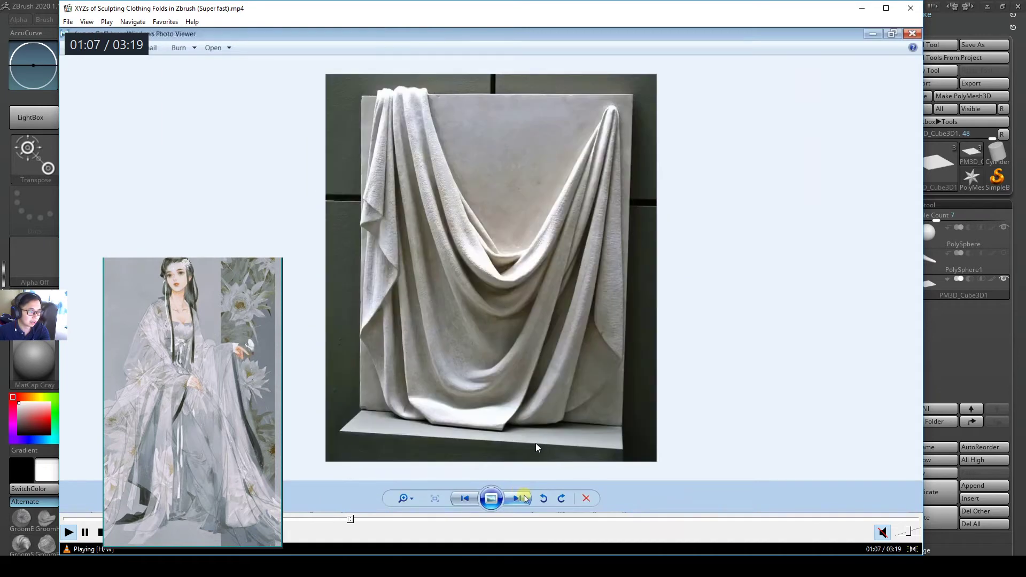
{"action": "key", "text": "Right"}
{"action": "key", "text": "Right"}
{"action": "key", "text": "Right"}
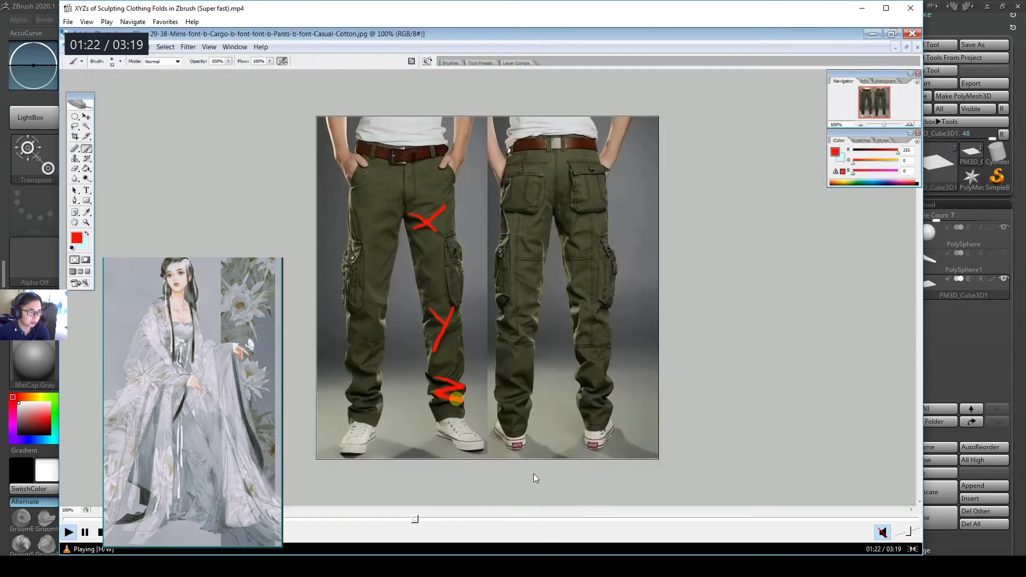
{"action": "key", "text": "space"}
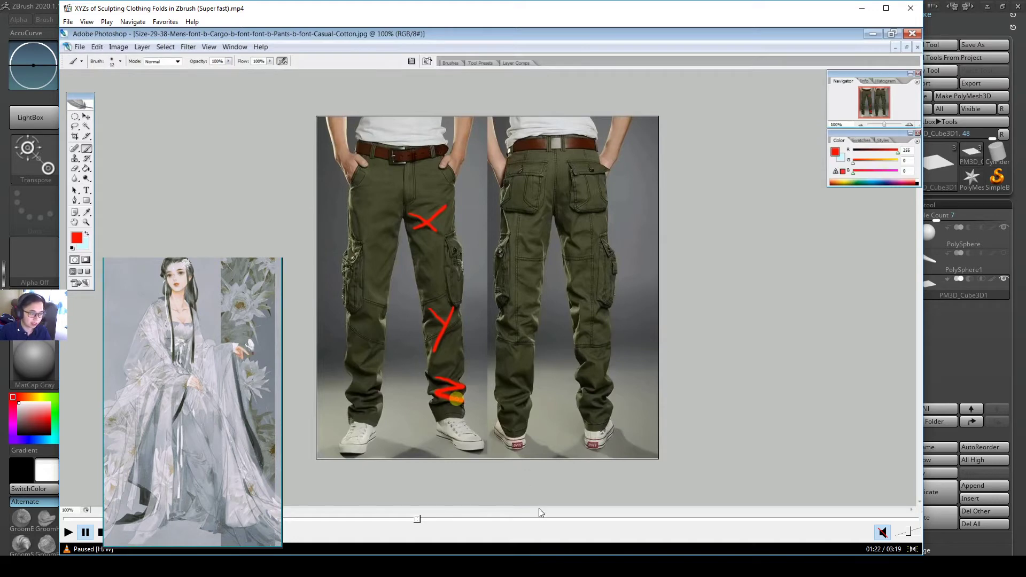
- Skim the video's leg fold sculpting through to its end and return to ZBrush
{"action": "left_click", "coordinate": [731, 519]}
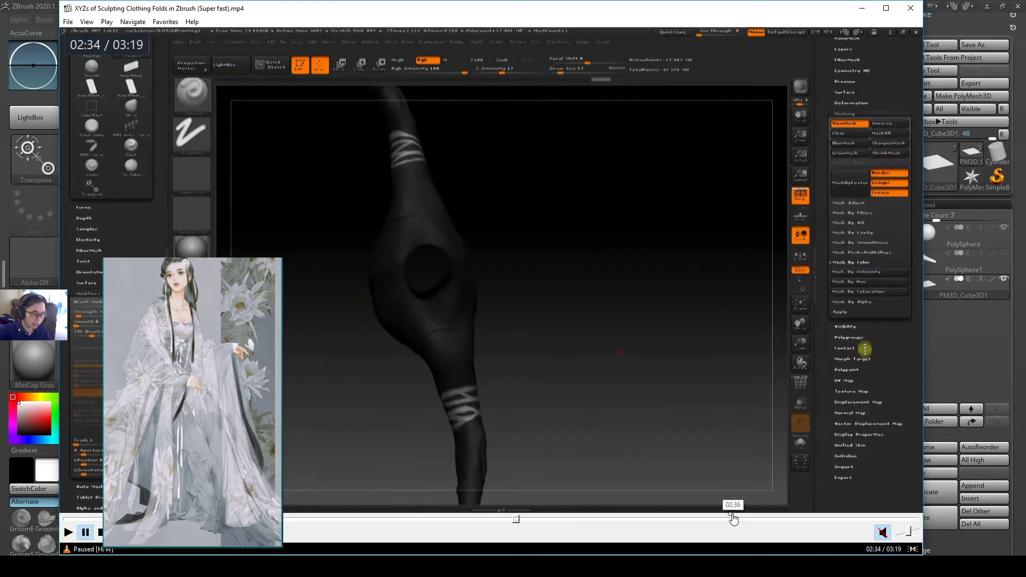
{"action": "key", "text": "space"}
{"action": "left_click", "coordinate": [837, 519]}
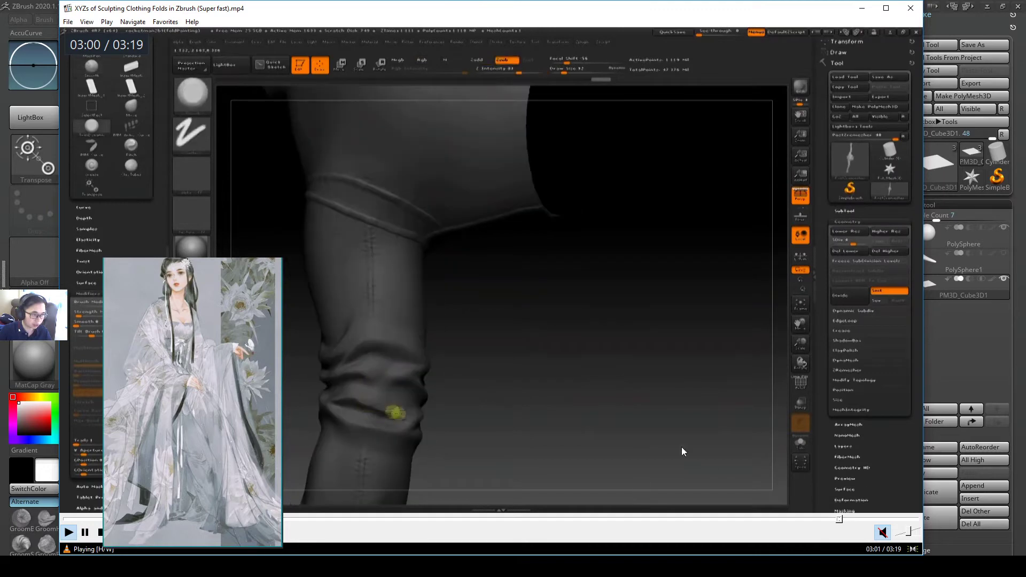
{"action": "left_click", "coordinate": [883, 519]}
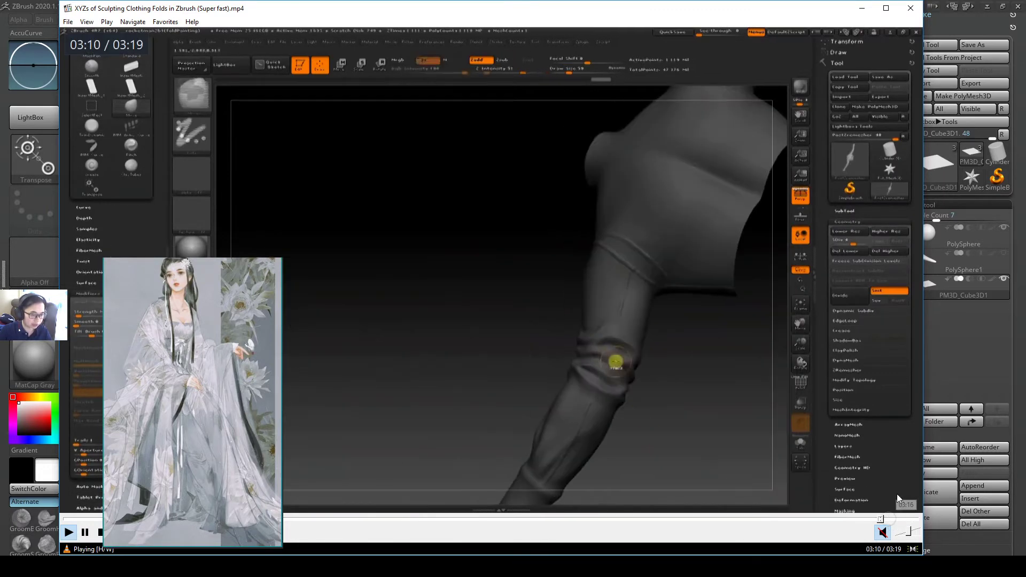
{"action": "left_click", "coordinate": [908, 518]}
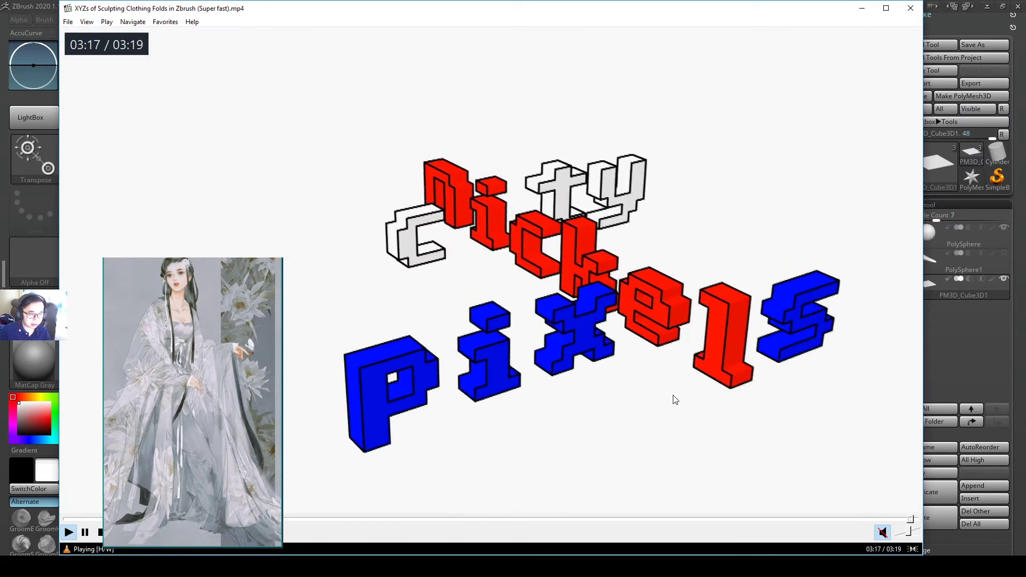
{"action": "key", "text": "space"}
{"action": "left_click", "coordinate": [870, 8]}
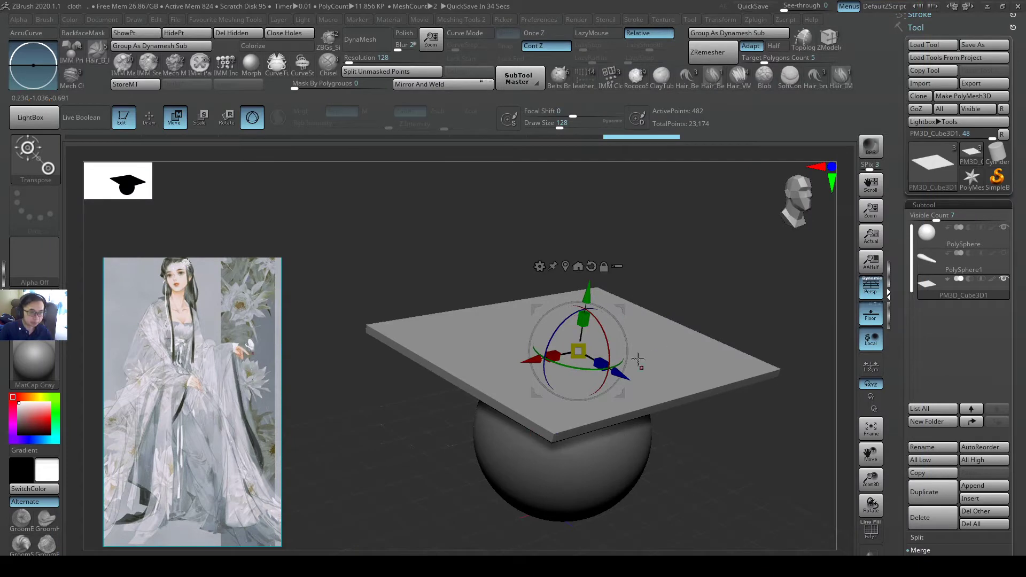
- DynaMesh the flat slab over the sphere at resolution 128
{"action": "mouse_move", "coordinate": [638, 360]}
{"action": "right_mouse_down", "text": "alt"}
{"action": "mouse_move", "coordinate": [658, 418]}
{"action": "mouse_move", "coordinate": [635, 283]}
{"action": "right_mouse_up", "text": "alt"}
{"action": "key", "text": "q"}
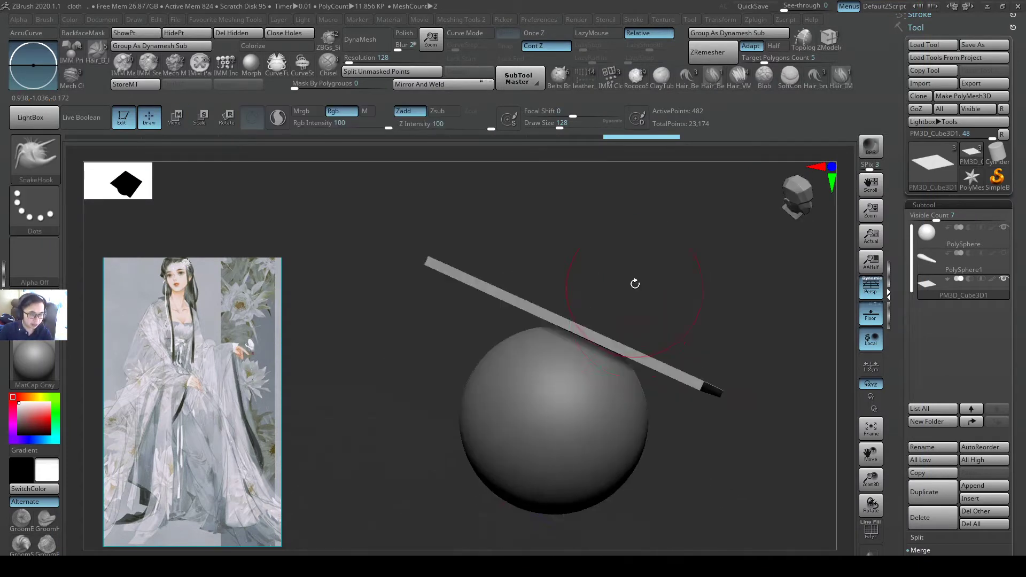
{"action": "key", "text": "w"}
{"action": "left_click_drag", "start_coordinate": [604, 303], "coordinate": [593, 312]}
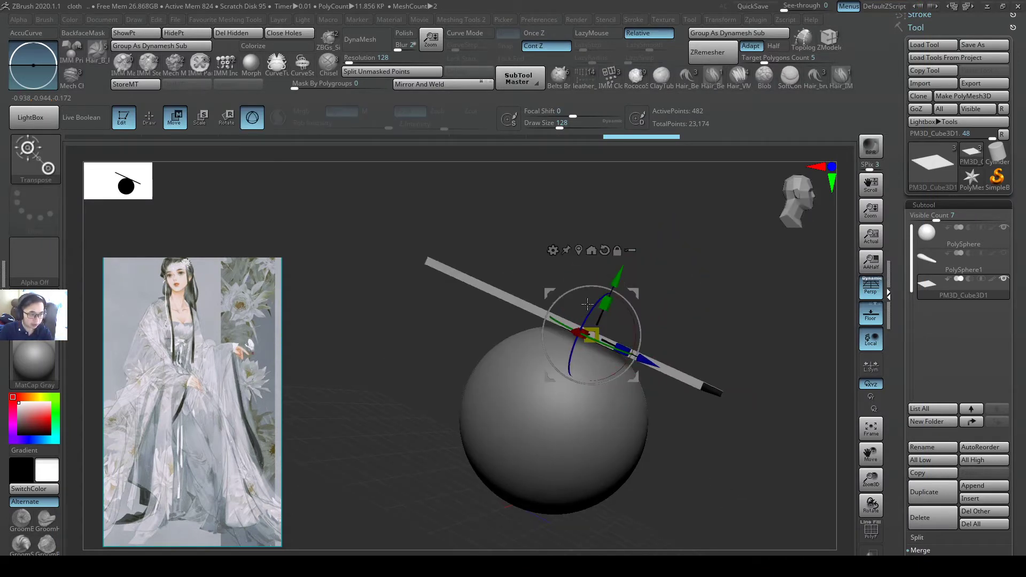
{"action": "left_click", "coordinate": [377, 47]}
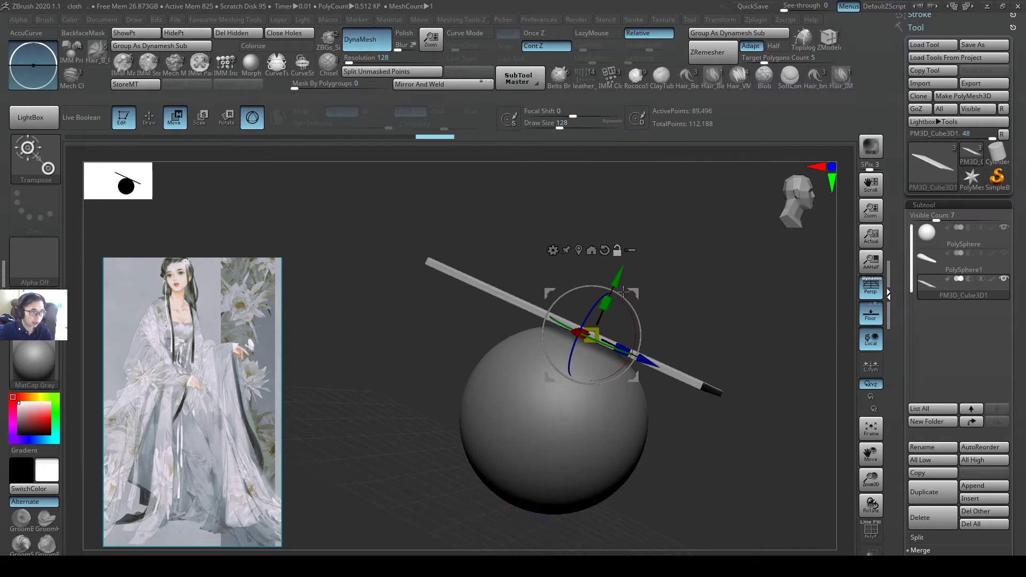
- Set up the Orb_Cracks brush with draw size 68 and Z intensity 48, testing it with trial strokes on the slab
{"action": "left_click_drag", "start_coordinate": [623, 291], "coordinate": [615, 383]}
{"action": "key", "text": "q"}
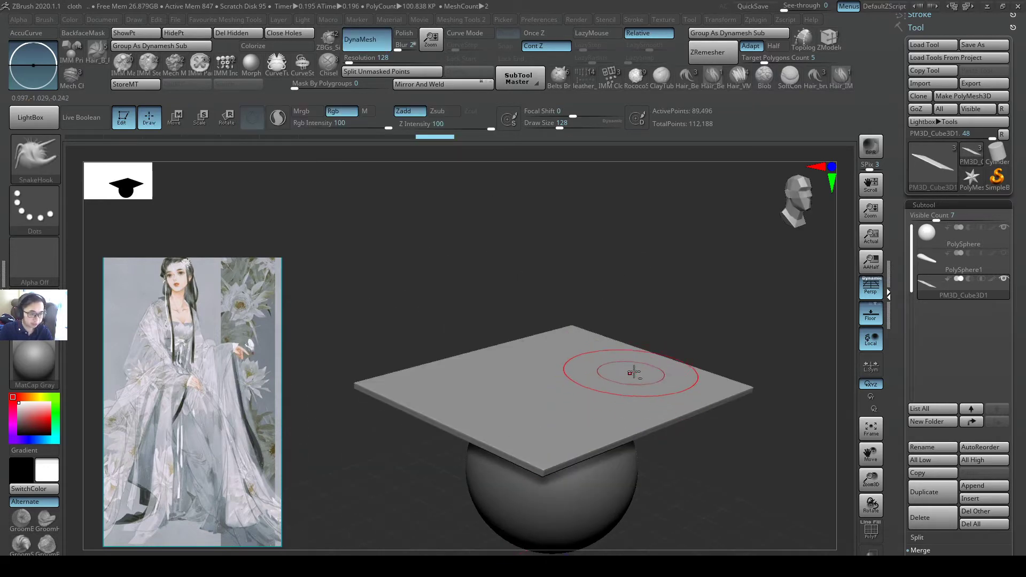
{"action": "mouse_move", "coordinate": [634, 372]}
{"action": "right_mouse_down"}
{"action": "mouse_move", "coordinate": [623, 346]}
{"action": "mouse_move", "coordinate": [628, 358]}
{"action": "right_mouse_up"}
{"action": "mouse_move", "coordinate": [475, 332]}
{"action": "right_mouse_down"}
{"action": "mouse_move", "coordinate": [604, 382]}
{"action": "mouse_move", "coordinate": [649, 344]}
{"action": "mouse_move", "coordinate": [628, 373]}
{"action": "mouse_move", "coordinate": [629, 350]}
{"action": "right_mouse_up"}
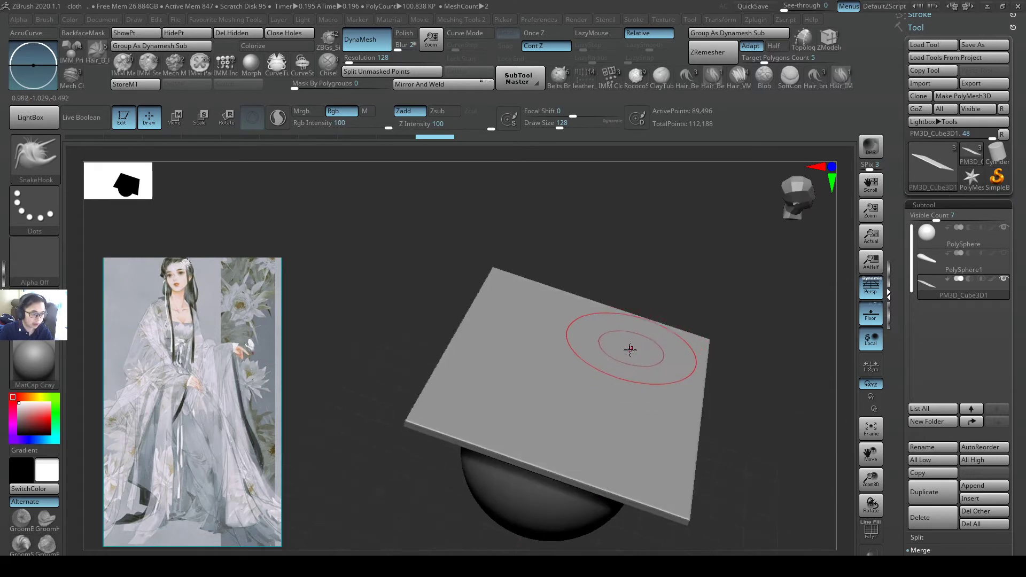
{"action": "key", "text": "2"}
{"action": "key", "text": "s"}
{"action": "left_click_drag", "start_coordinate": [602, 337], "coordinate": [598, 336]}
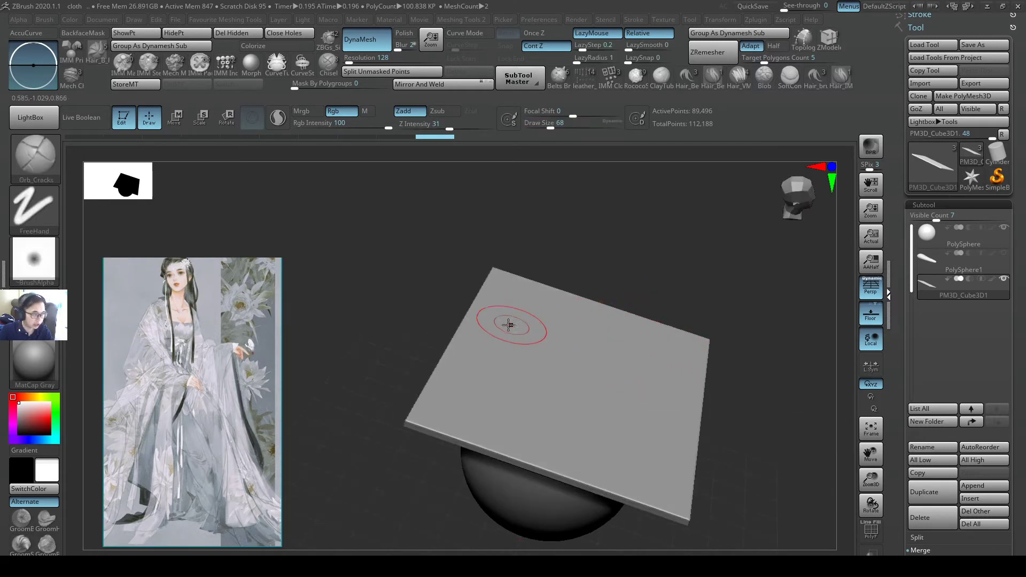
{"action": "key", "text": "ctrl+z"}
{"action": "mouse_move", "coordinate": [519, 311]}
{"action": "left_mouse_down", "text": "alt"}
{"action": "mouse_move", "coordinate": [506, 348]}
{"action": "mouse_move", "coordinate": [437, 406]}
{"action": "left_mouse_up", "text": "alt"}
{"action": "left_click_drag", "start_coordinate": [449, 130], "coordinate": [462, 129]}
{"action": "key", "text": "ctrl+z"}
- Sculpt two crossing fold strokes in an X shape along one edge of the slab
{"action": "left_click_drag", "start_coordinate": [491, 291], "coordinate": [435, 403]}
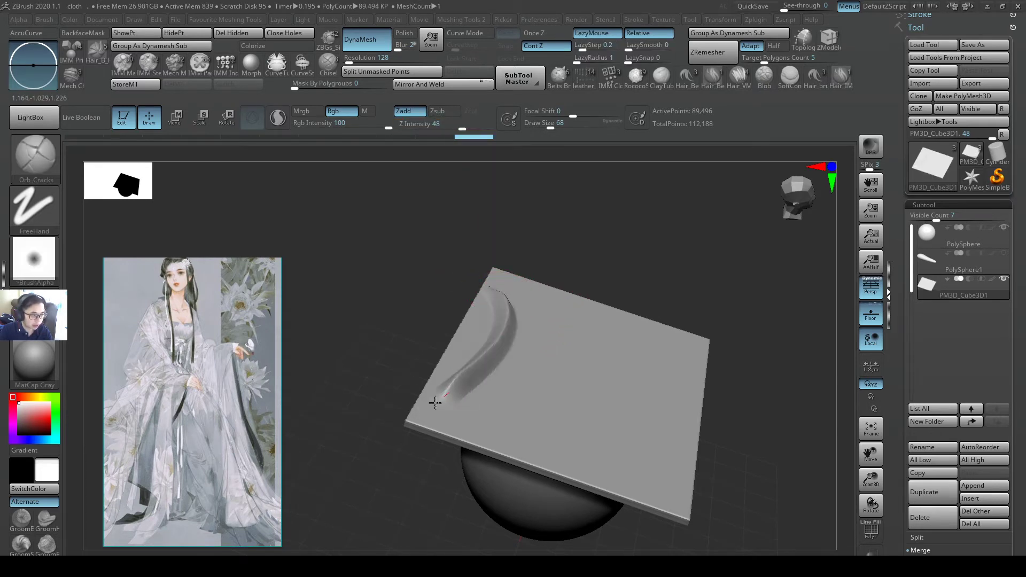
{"action": "left_click_drag", "start_coordinate": [540, 313], "coordinate": [516, 436]}
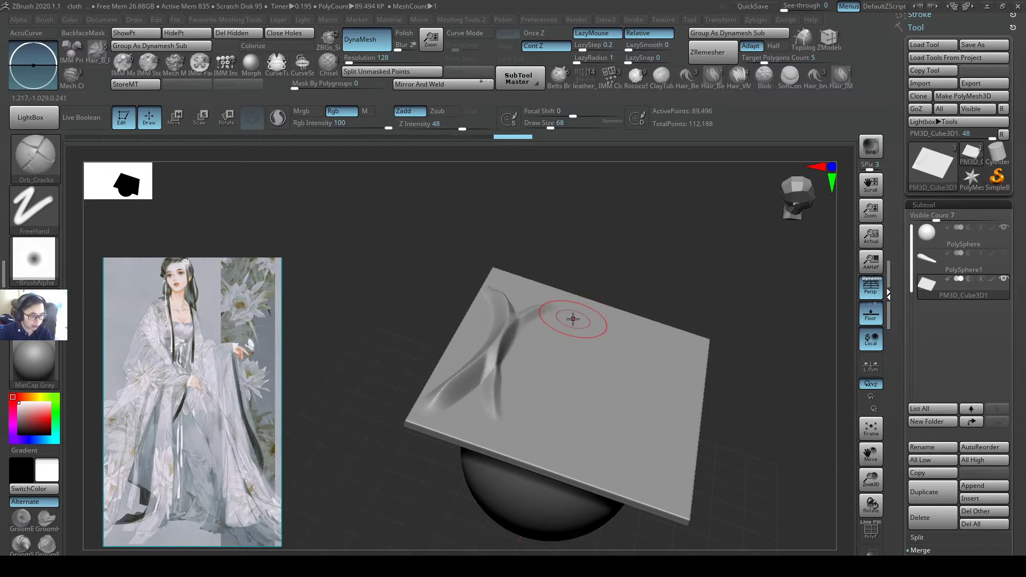
{"action": "right_click_drag", "start_coordinate": [573, 319], "coordinate": [568, 327]}
- Try sculpting long folds across the rest of the slab, and undo those strokes
{"action": "mouse_move", "coordinate": [651, 306]}
{"action": "left_mouse_down"}
{"action": "mouse_move", "coordinate": [573, 365]}
{"action": "mouse_move", "coordinate": [507, 489]}
{"action": "left_mouse_up"}
{"action": "mouse_move", "coordinate": [639, 319]}
{"action": "left_mouse_down"}
{"action": "mouse_move", "coordinate": [514, 488]}
{"action": "mouse_move", "coordinate": [671, 470]}
{"action": "left_mouse_up"}
{"action": "mouse_move", "coordinate": [712, 420]}
{"action": "right_mouse_down"}
{"action": "mouse_move", "coordinate": [678, 368]}
{"action": "mouse_move", "coordinate": [645, 374]}
{"action": "right_mouse_up"}
{"action": "key", "text": "ctrl+z"}
{"action": "key", "text": "ctrl+z"}
{"action": "key", "text": "ctrl+z"}
{"action": "key", "text": "ctrl+z"}
{"action": "key", "text": "ctrl+z"}
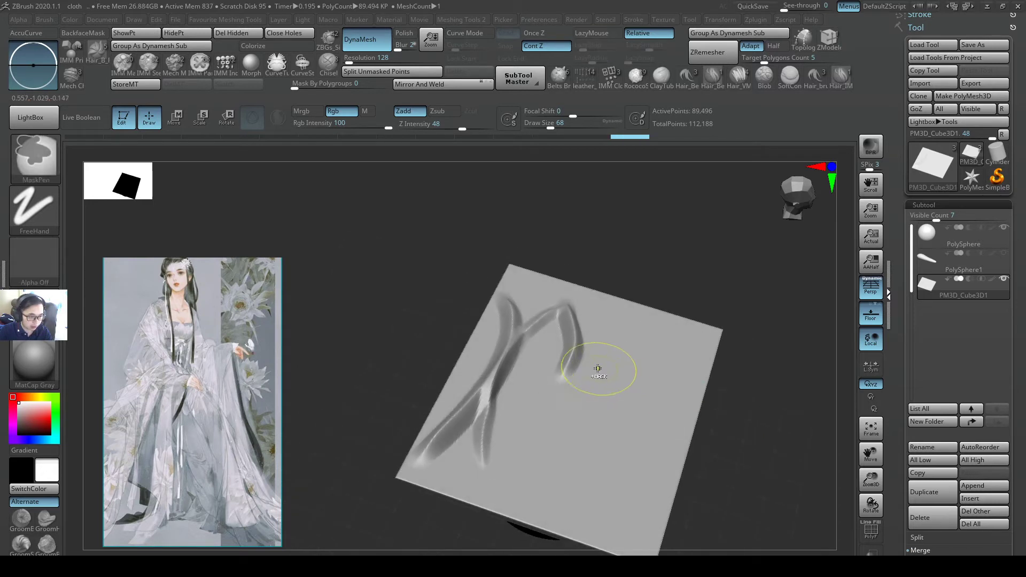
- Enlarge the brush to draw size 167 and sculpt the inner side of the hooked fold beside the X shape
{"action": "key", "text": "s"}
{"action": "left_click_drag", "start_coordinate": [593, 346], "coordinate": [607, 347]}
{"action": "left_click_drag", "start_coordinate": [561, 310], "coordinate": [541, 369], "text": "alt"}
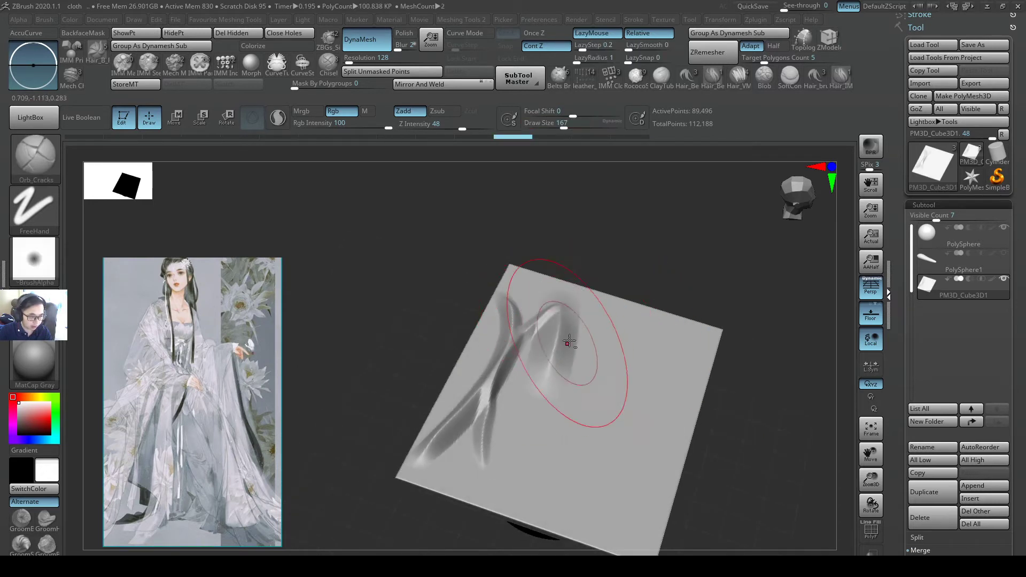
{"action": "mouse_move", "coordinate": [611, 312]}
{"action": "left_mouse_down", "text": "alt"}
{"action": "mouse_move", "coordinate": [492, 418]}
{"action": "mouse_move", "coordinate": [461, 467]}
{"action": "left_mouse_up", "text": "alt"}
{"action": "key", "text": "ctrl+z"}
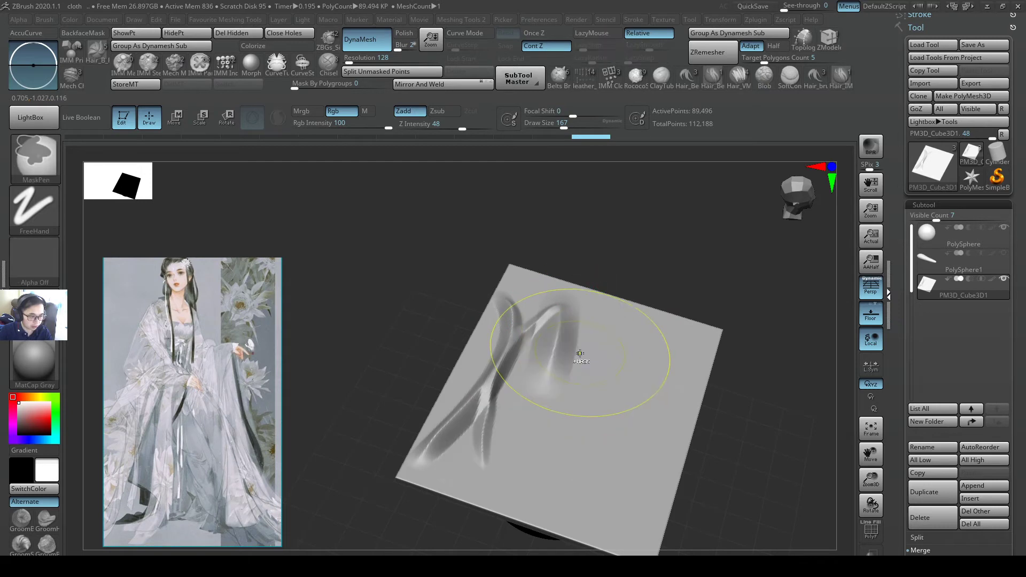
- Sculpt long diagonal folds at draw size 90, fanning across the slab from a shared point near its front edge
{"action": "key", "text": "s"}
{"action": "mouse_move", "coordinate": [573, 355]}
{"action": "left_mouse_down"}
{"action": "mouse_move", "coordinate": [558, 354]}
{"action": "mouse_move", "coordinate": [480, 468]}
{"action": "left_mouse_up"}
{"action": "left_click_drag", "start_coordinate": [643, 329], "coordinate": [470, 467]}
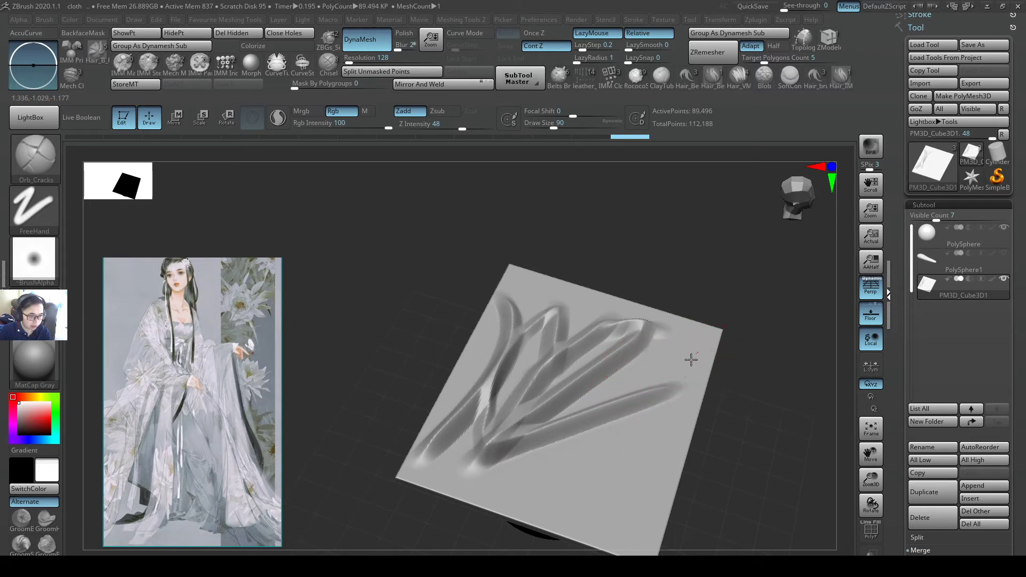
{"action": "left_click_drag", "start_coordinate": [691, 360], "coordinate": [468, 471]}
{"action": "mouse_move", "coordinate": [599, 389]}
{"action": "right_mouse_down"}
{"action": "mouse_move", "coordinate": [646, 347]}
{"action": "mouse_move", "coordinate": [624, 322]}
{"action": "right_mouse_up"}
{"action": "key", "text": "ctrl+z"}
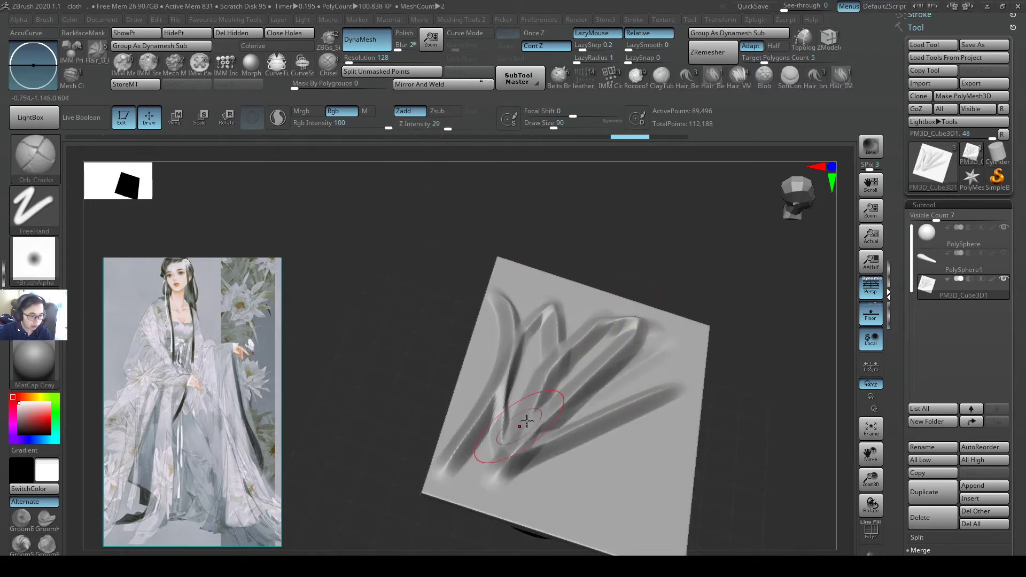
- Deepen the valley between the diagonal folds and smooth the folded surface with a large brush
{"action": "left_click_drag", "start_coordinate": [645, 368], "coordinate": [607, 394]}
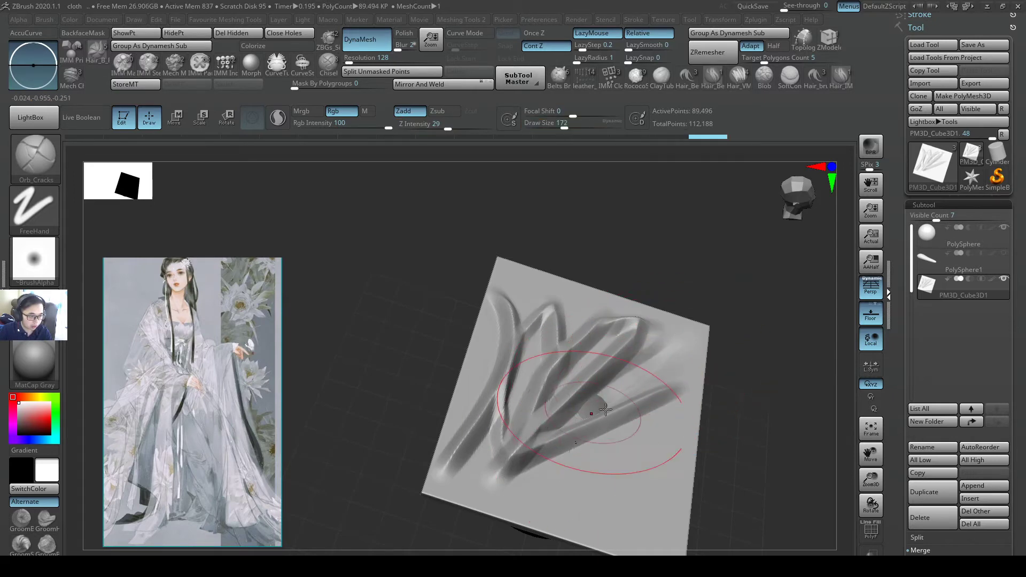
{"action": "right_click_drag", "start_coordinate": [606, 409], "coordinate": [624, 360]}
{"action": "right_click_drag", "start_coordinate": [642, 400], "coordinate": [604, 417]}
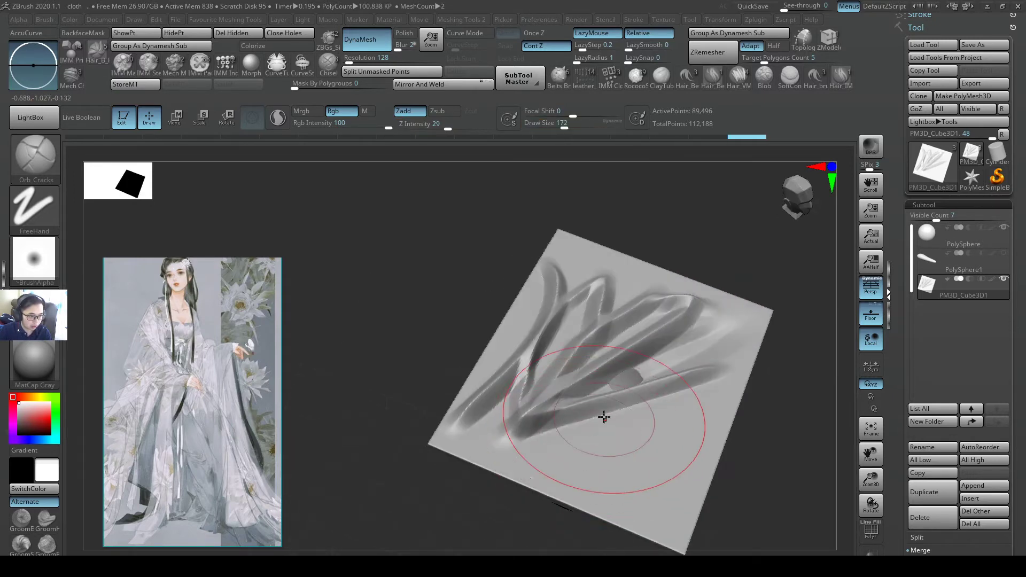
{"action": "mouse_move", "coordinate": [614, 398]}
{"action": "left_mouse_down", "text": "shift"}
{"action": "mouse_move", "coordinate": [583, 390]}
{"action": "mouse_move", "coordinate": [624, 287]}
{"action": "mouse_move", "coordinate": [641, 359]}
{"action": "mouse_move", "coordinate": [620, 321]}
{"action": "left_mouse_up", "text": "shift"}
{"action": "key", "text": "ctrl+z"}
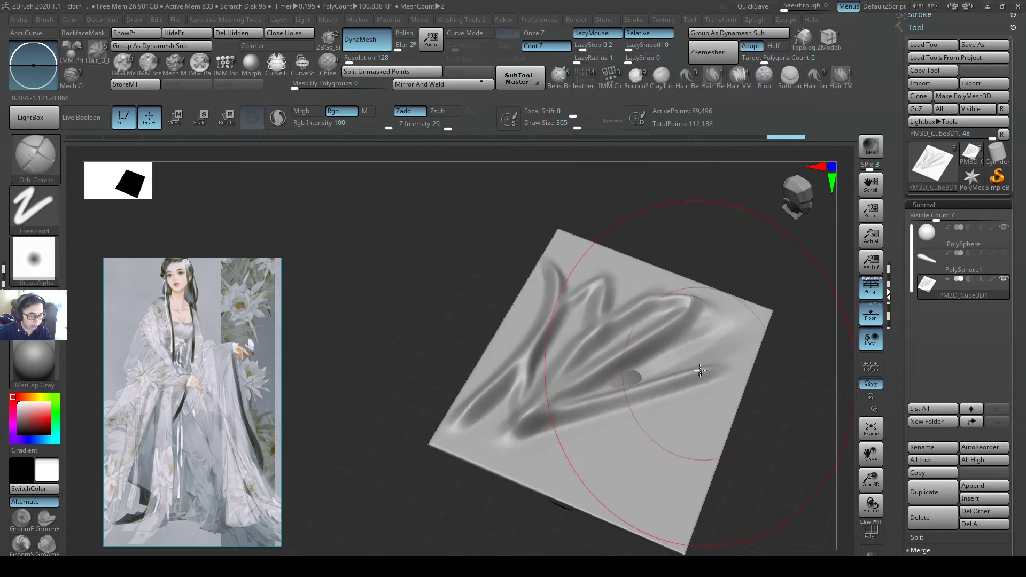
- Sharpen the creases between the folds with the Orb_Cracks brush at draw size 74, undoing unwanted strokes
{"action": "right_click_drag", "start_coordinate": [689, 365], "coordinate": [698, 353]}
{"action": "key", "text": "2"}
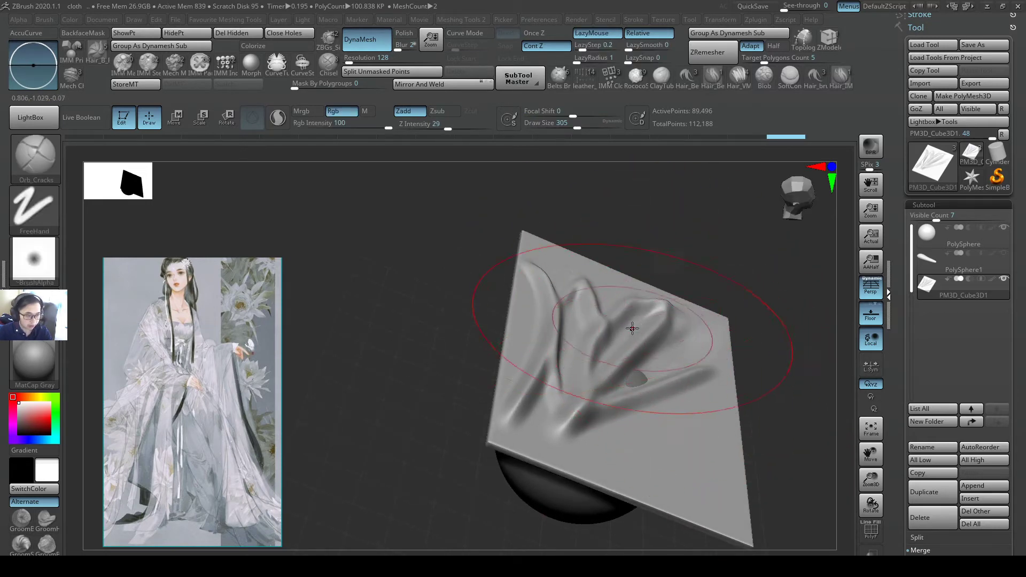
{"action": "right_click_drag", "start_coordinate": [633, 328], "coordinate": [618, 350]}
{"action": "key", "text": "s"}
{"action": "left_click_drag", "start_coordinate": [619, 351], "coordinate": [596, 350]}
{"action": "mouse_move", "coordinate": [596, 279]}
{"action": "left_mouse_down", "text": "alt"}
{"action": "mouse_move", "coordinate": [528, 374]}
{"action": "mouse_move", "coordinate": [534, 452]}
{"action": "left_mouse_up", "text": "alt"}
{"action": "key", "text": "ctrl+z"}
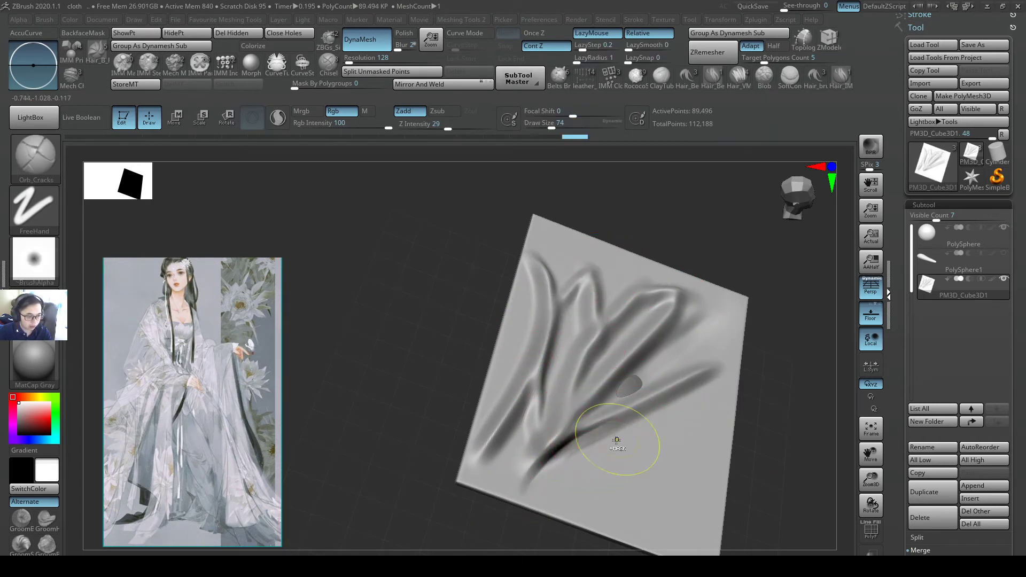
{"action": "key", "text": "ctrl+z"}
- Broaden the outermost diagonal fold and the valley beside it with wide strokes at draw size 163
{"action": "key", "text": "s"}
{"action": "left_click_drag", "start_coordinate": [613, 441], "coordinate": [626, 441]}
{"action": "left_click_drag", "start_coordinate": [727, 390], "coordinate": [532, 515]}
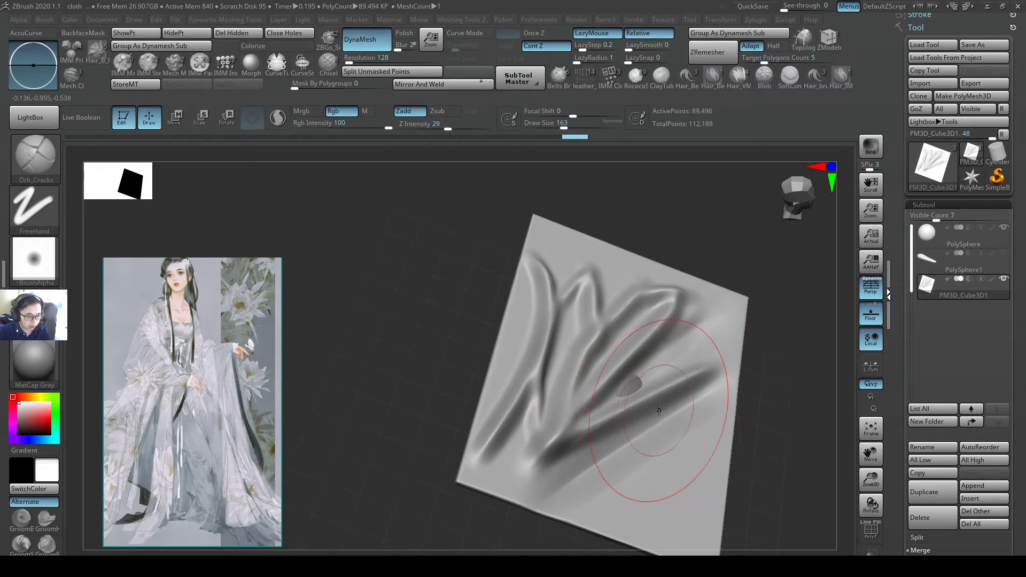
{"action": "right_click_drag", "start_coordinate": [659, 409], "coordinate": [610, 453]}
{"action": "left_click_drag", "start_coordinate": [706, 332], "coordinate": [594, 411]}
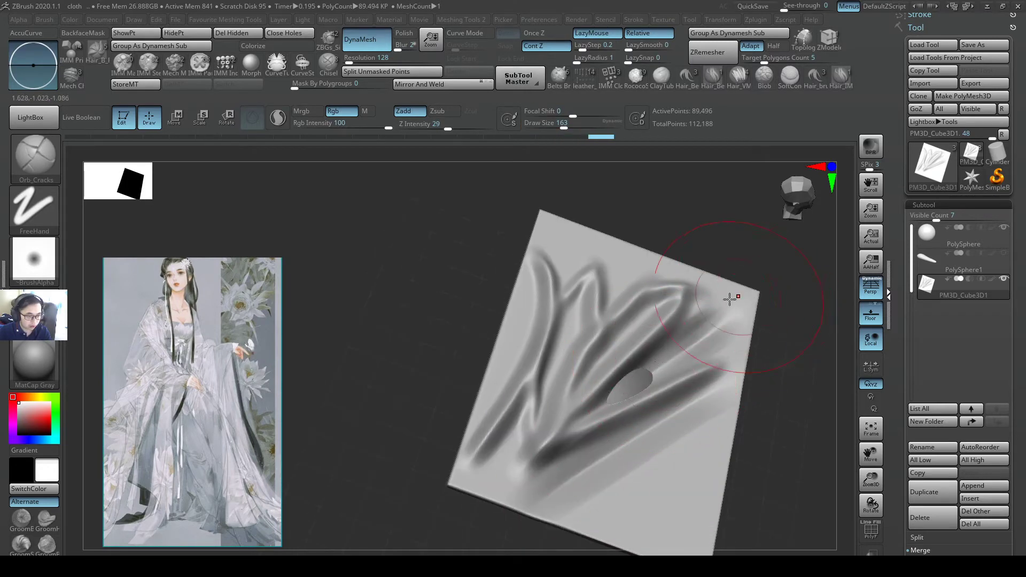
- Bend the diagonal folds into curved arcs using the SnakeHook brush at draw size 311
{"action": "right_click_drag", "start_coordinate": [736, 282], "coordinate": [658, 297]}
{"action": "mouse_move", "coordinate": [667, 349]}
{"action": "right_mouse_down"}
{"action": "mouse_move", "coordinate": [722, 377]}
{"action": "mouse_move", "coordinate": [678, 394]}
{"action": "mouse_move", "coordinate": [724, 348]}
{"action": "mouse_move", "coordinate": [729, 321]}
{"action": "mouse_move", "coordinate": [623, 307]}
{"action": "mouse_move", "coordinate": [661, 332]}
{"action": "right_mouse_up"}
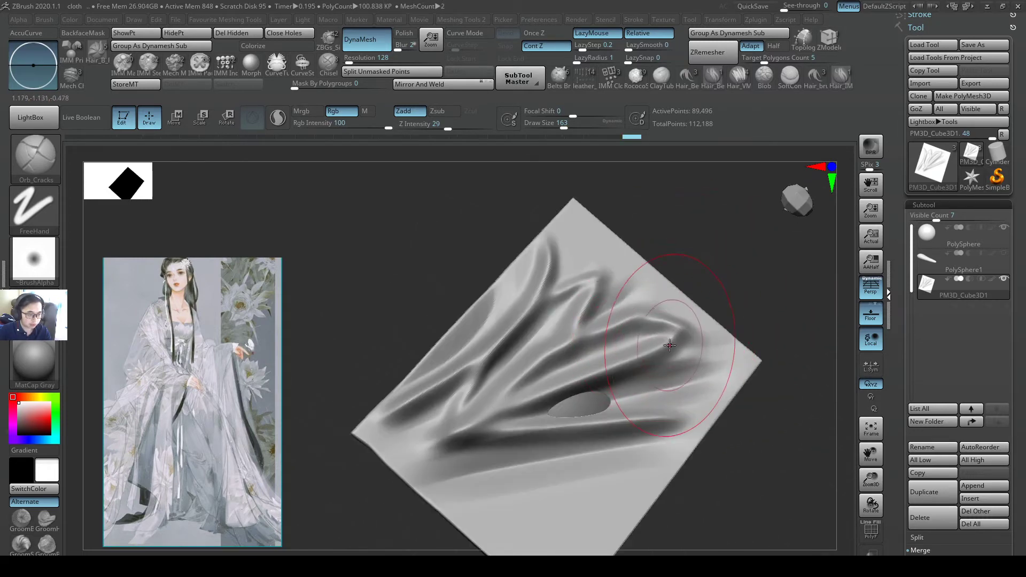
{"action": "key", "text": "3"}
{"action": "key", "text": "s"}
{"action": "left_click_drag", "start_coordinate": [670, 355], "coordinate": [685, 355]}
{"action": "mouse_move", "coordinate": [601, 420]}
{"action": "left_mouse_down"}
{"action": "mouse_move", "coordinate": [583, 382]}
{"action": "mouse_move", "coordinate": [521, 369]}
{"action": "left_mouse_up"}
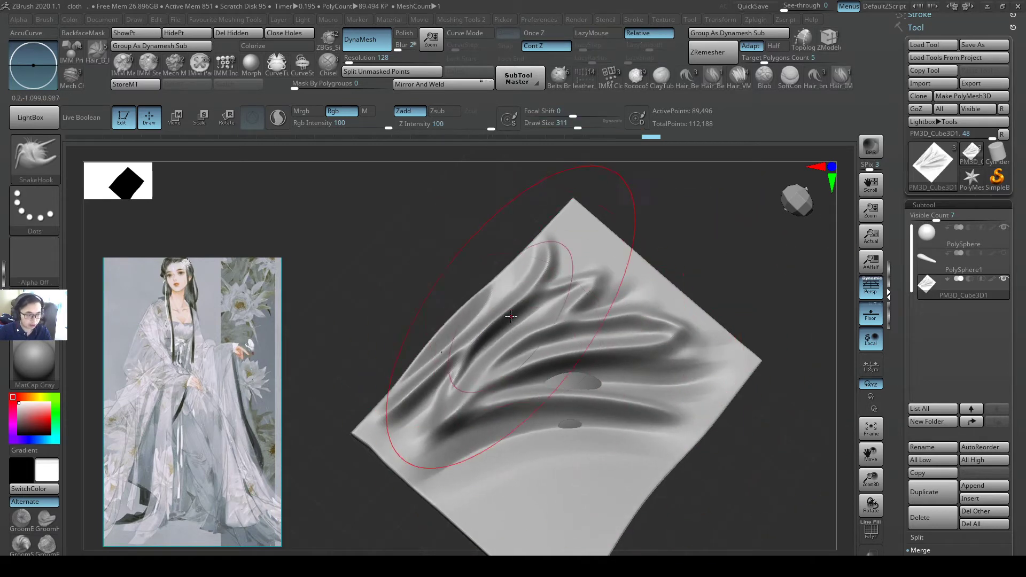
- Nudge the ends of the diagonal folds into softer curves near the slab's edge with the SnakeHook brush at draw size 311
{"action": "left_click_drag", "start_coordinate": [631, 338], "coordinate": [647, 322]}
{"action": "right_click_drag", "start_coordinate": [649, 342], "coordinate": [636, 277]}
{"action": "right_click_drag", "start_coordinate": [636, 331], "coordinate": [626, 283], "text": "ctrl"}
{"action": "right_click_drag", "start_coordinate": [620, 352], "coordinate": [582, 407]}
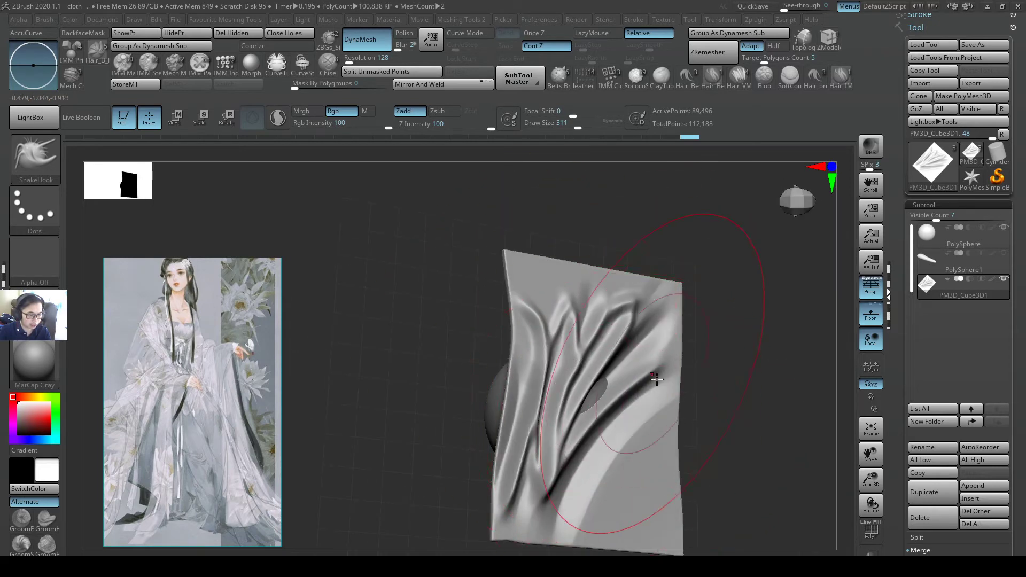
{"action": "right_click_drag", "start_coordinate": [657, 379], "coordinate": [657, 385]}
- Try adding a crease near the slab's upper corner with the Orb_Cracks brush at draw size 65, and undo the strokes
{"action": "key", "text": "1"}
{"action": "key", "text": "s"}
{"action": "left_click_drag", "start_coordinate": [666, 387], "coordinate": [644, 391]}
{"action": "left_click_drag", "start_coordinate": [519, 310], "coordinate": [524, 289]}
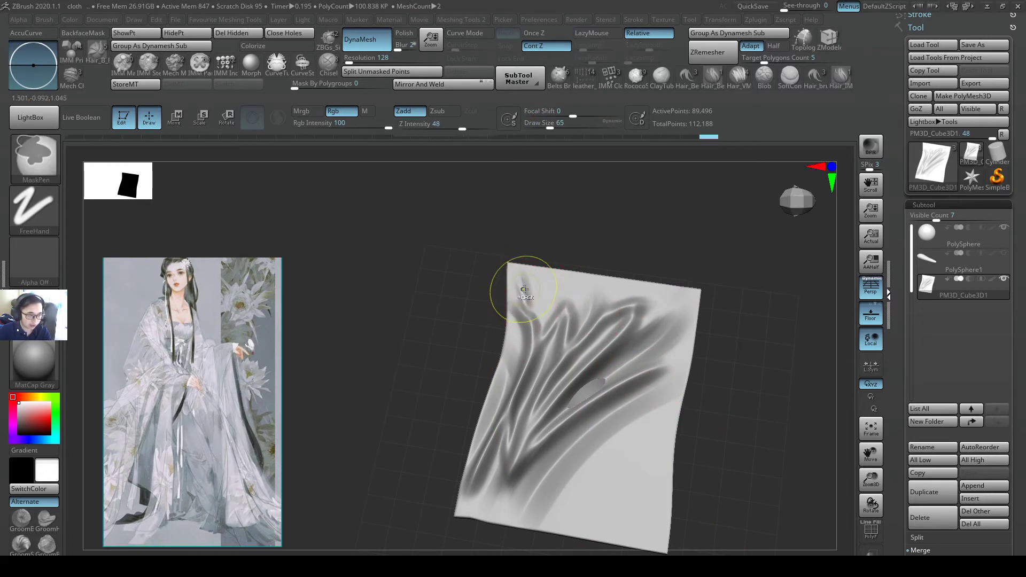
{"action": "key", "text": "ctrl+z"}
{"action": "key", "text": "ctrl+z"}
{"action": "key", "text": "ctrl+z"}
{"action": "key", "text": "ctrl+z"}
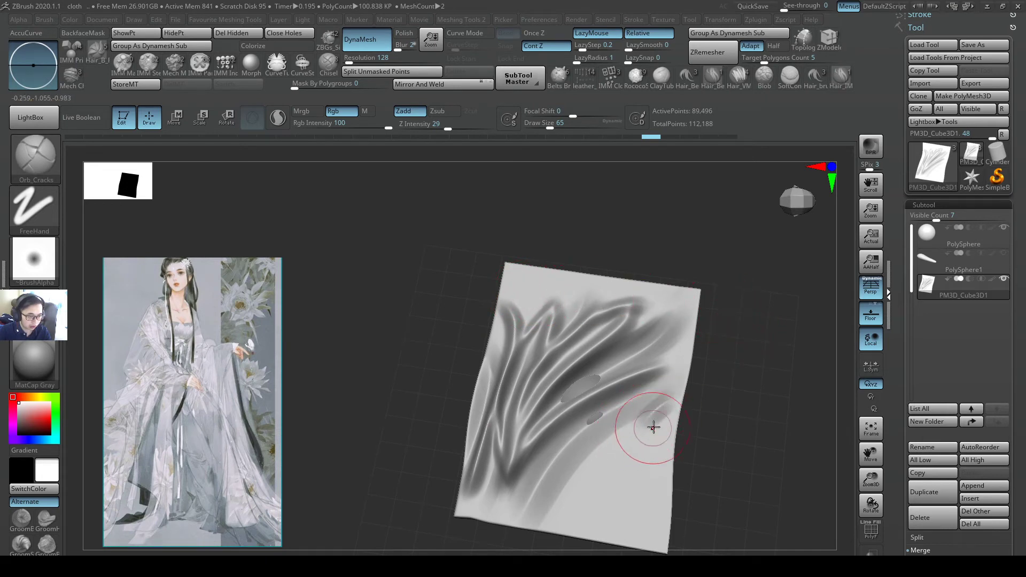
{"action": "right_click_drag", "start_coordinate": [653, 427], "coordinate": [634, 410]}
{"action": "key", "text": "ctrl+z"}
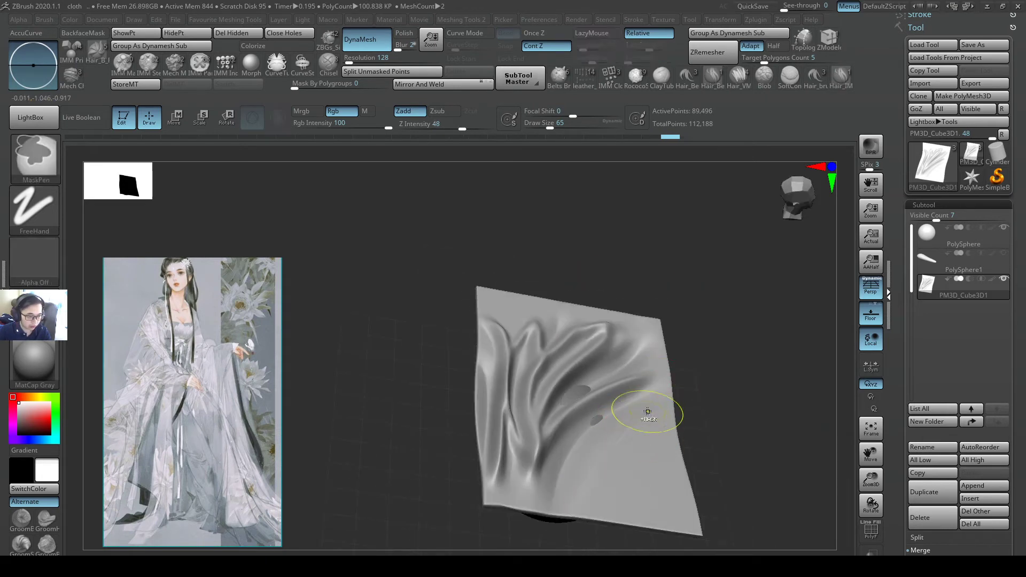
- Carve additional curved folds across the flat lower corner of the slab with Orb_Cracks, enlarging the draw size from 65 to 182
{"action": "left_click_drag", "start_coordinate": [672, 398], "coordinate": [567, 490]}
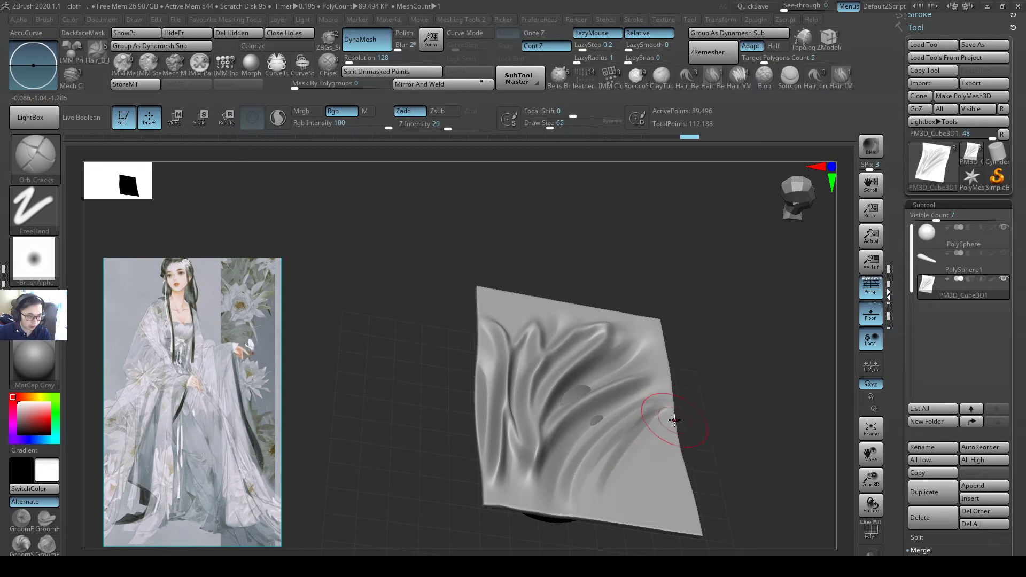
{"action": "mouse_move", "coordinate": [664, 422]}
{"action": "right_mouse_down"}
{"action": "mouse_move", "coordinate": [679, 392]}
{"action": "mouse_move", "coordinate": [659, 414]}
{"action": "right_mouse_up"}
{"action": "key", "text": "s"}
{"action": "left_click_drag", "start_coordinate": [658, 415], "coordinate": [663, 415]}
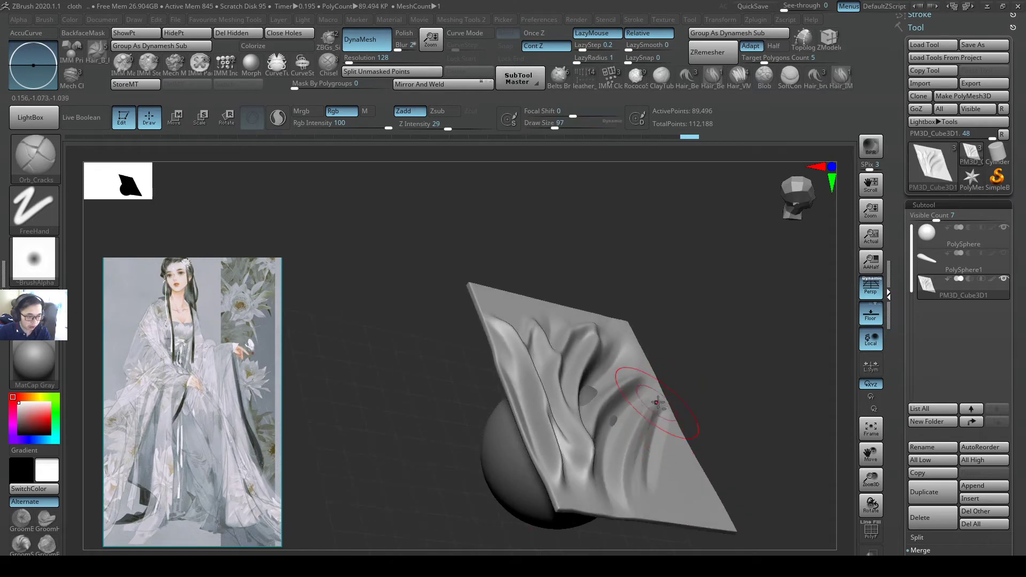
{"action": "right_click_drag", "start_coordinate": [650, 453], "coordinate": [658, 445]}
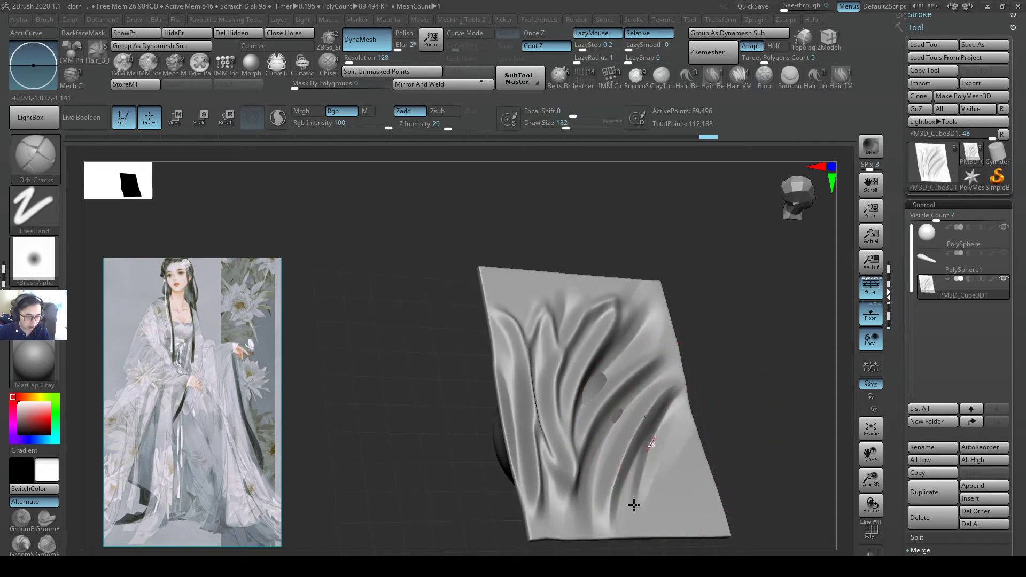
{"action": "left_click_drag", "start_coordinate": [634, 506], "coordinate": [629, 522]}
{"action": "left_click_drag", "start_coordinate": [678, 426], "coordinate": [666, 520]}
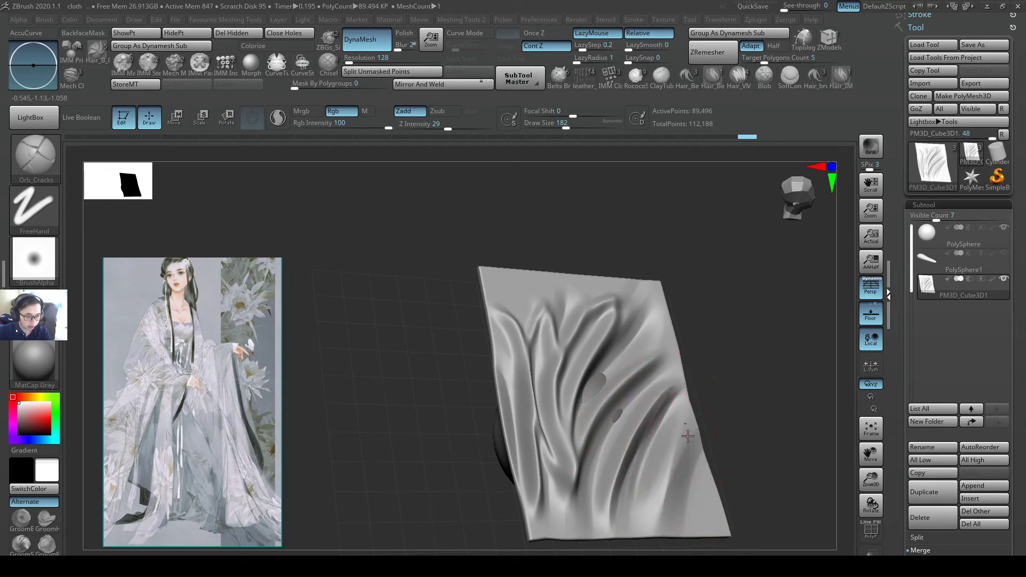
{"action": "left_click_drag", "start_coordinate": [688, 436], "coordinate": [708, 511]}
- Narrow the folded slab by scaling it along Z with the transform gizmo
{"action": "mouse_move", "coordinate": [707, 511]}
{"action": "right_mouse_down"}
{"action": "mouse_move", "coordinate": [690, 342]}
{"action": "mouse_move", "coordinate": [673, 342]}
{"action": "mouse_move", "coordinate": [715, 362]}
{"action": "mouse_move", "coordinate": [652, 428]}
{"action": "mouse_move", "coordinate": [722, 354]}
{"action": "mouse_move", "coordinate": [716, 347]}
{"action": "right_mouse_up"}
{"action": "key", "text": "w"}
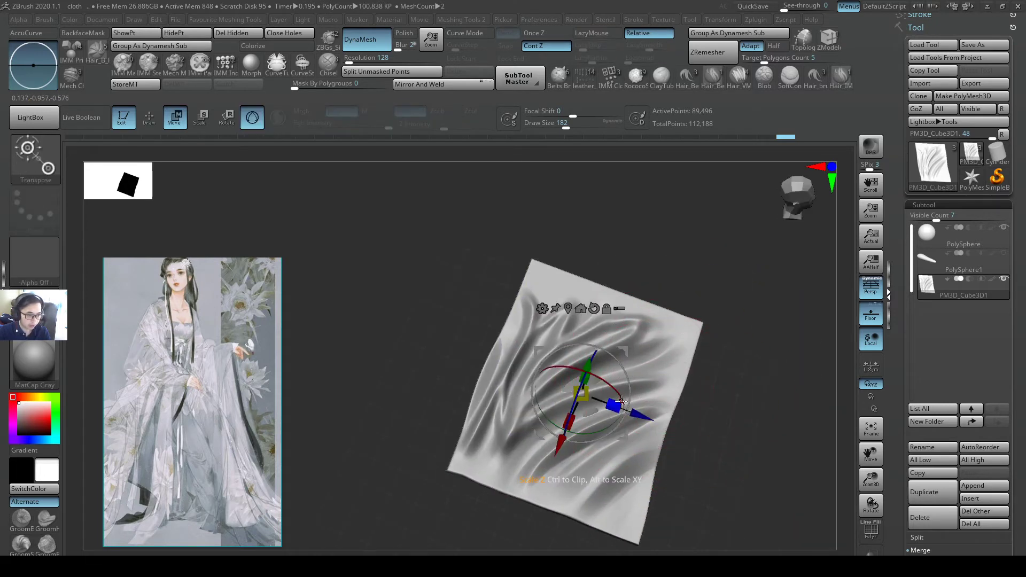
{"action": "left_click_drag", "start_coordinate": [621, 401], "coordinate": [580, 400]}
{"action": "mouse_move", "coordinate": [686, 422]}
{"action": "right_mouse_down"}
{"action": "mouse_move", "coordinate": [678, 346]}
{"action": "mouse_move", "coordinate": [636, 353]}
{"action": "right_mouse_up"}
{"action": "key", "text": "q"}
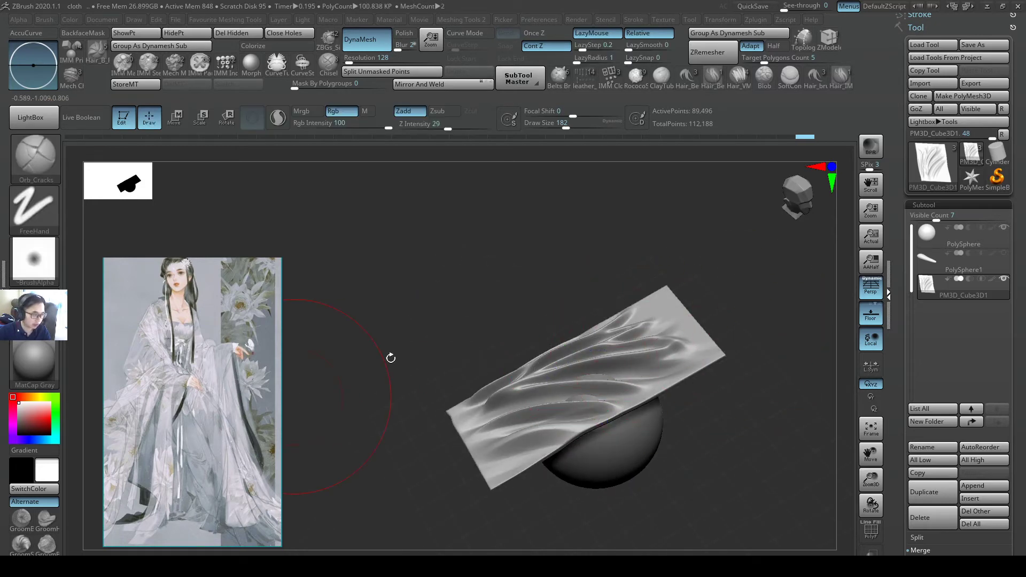
- Stretch the folded slab into a long strip by scaling it along X twice with the transform gizmo
{"action": "mouse_move", "coordinate": [390, 358]}
{"action": "right_mouse_down"}
{"action": "mouse_move", "coordinate": [623, 393]}
{"action": "mouse_move", "coordinate": [650, 325]}
{"action": "right_mouse_up"}
{"action": "key", "text": "s"}
{"action": "left_click_drag", "start_coordinate": [669, 319], "coordinate": [677, 320]}
{"action": "mouse_move", "coordinate": [683, 286]}
{"action": "right_mouse_down", "text": "alt"}
{"action": "mouse_move", "coordinate": [666, 322]}
{"action": "mouse_move", "coordinate": [606, 365]}
{"action": "right_mouse_up", "text": "alt"}
{"action": "key", "text": "w"}
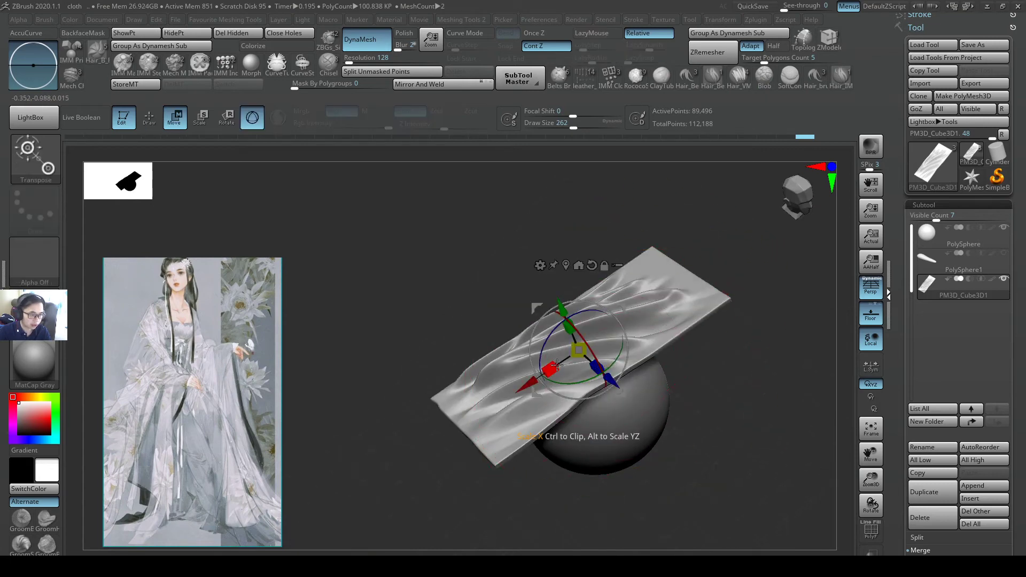
{"action": "left_click_drag", "start_coordinate": [557, 365], "coordinate": [525, 388]}
{"action": "mouse_move", "coordinate": [623, 325]}
{"action": "right_mouse_down", "text": "ctrl"}
{"action": "mouse_move", "coordinate": [627, 350]}
{"action": "mouse_move", "coordinate": [683, 348]}
{"action": "mouse_move", "coordinate": [651, 389]}
{"action": "mouse_move", "coordinate": [658, 348]}
{"action": "mouse_move", "coordinate": [609, 348]}
{"action": "right_mouse_up", "text": "ctrl"}
{"action": "key", "text": "q"}
{"action": "key", "text": "w"}
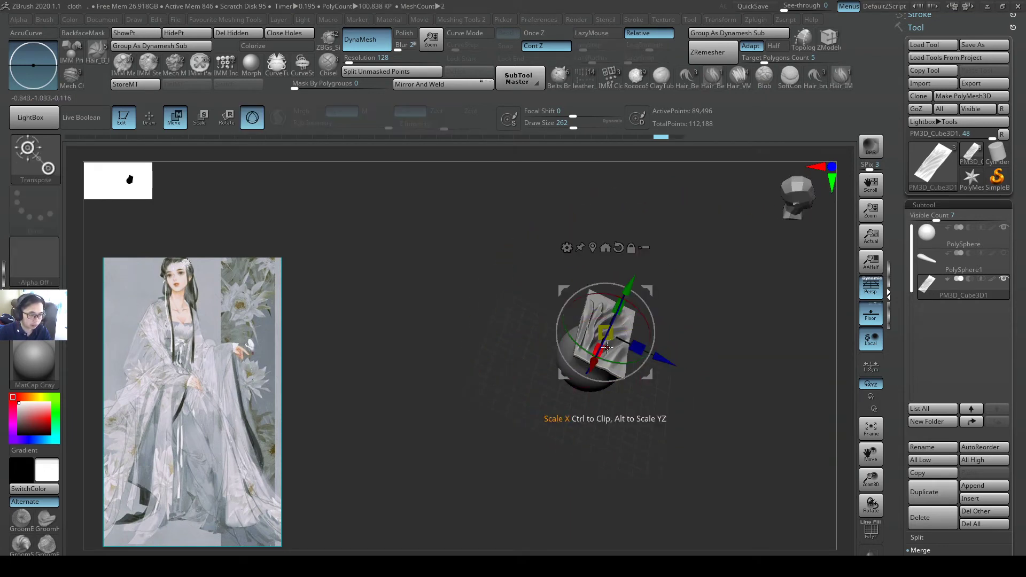
{"action": "left_click_drag", "start_coordinate": [558, 380], "coordinate": [475, 417]}
{"action": "mouse_move", "coordinate": [575, 386]}
{"action": "right_mouse_down"}
{"action": "mouse_move", "coordinate": [668, 334]}
{"action": "mouse_move", "coordinate": [639, 349]}
{"action": "mouse_move", "coordinate": [634, 335]}
{"action": "mouse_move", "coordinate": [648, 328]}
{"action": "mouse_move", "coordinate": [606, 340]}
{"action": "right_mouse_up"}
{"action": "key", "text": "q"}
- Bend one half of the cloth strip down beside the sphere with the SnakeHook brush, starting at draw size 324
{"action": "key", "text": "s"}
{"action": "left_click_drag", "start_coordinate": [606, 340], "coordinate": [602, 336]}
{"action": "key", "text": "s"}
{"action": "left_click_drag", "start_coordinate": [603, 344], "coordinate": [614, 344]}
{"action": "right_click_drag", "start_coordinate": [614, 344], "coordinate": [608, 287]}
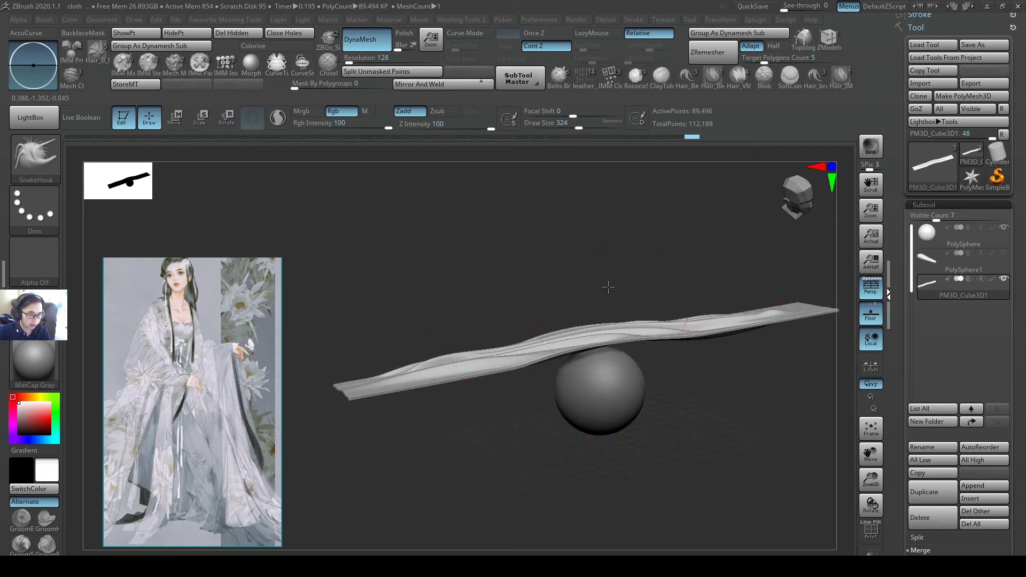
{"action": "mouse_move", "coordinate": [630, 335]}
{"action": "right_mouse_down"}
{"action": "mouse_move", "coordinate": [658, 320]}
{"action": "mouse_move", "coordinate": [775, 315]}
{"action": "mouse_move", "coordinate": [763, 350]}
{"action": "right_mouse_up"}
{"action": "key", "text": "bracketright"}
{"action": "left_click_drag", "start_coordinate": [762, 350], "coordinate": [763, 368]}
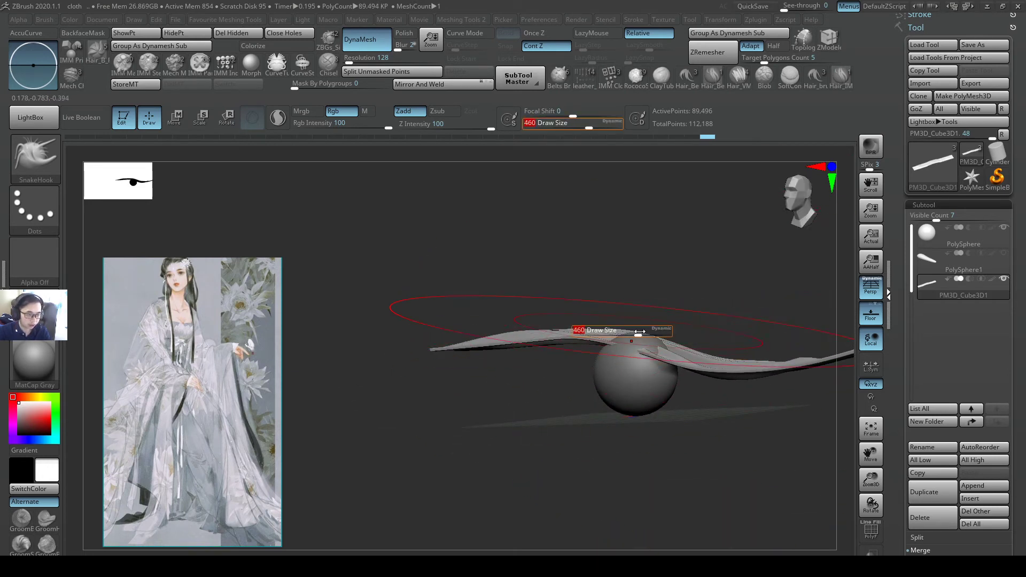
- Refine the strip's wave-shaped profile over the sphere with the SnakeHook brush at draw size 437
{"action": "mouse_move", "coordinate": [640, 331]}
{"action": "left_mouse_down"}
{"action": "mouse_move", "coordinate": [631, 332]}
{"action": "mouse_move", "coordinate": [646, 329]}
{"action": "left_mouse_up"}
{"action": "right_click_drag", "start_coordinate": [647, 329], "coordinate": [602, 326]}
{"action": "key", "text": "s"}
{"action": "left_click_drag", "start_coordinate": [497, 334], "coordinate": [504, 334]}
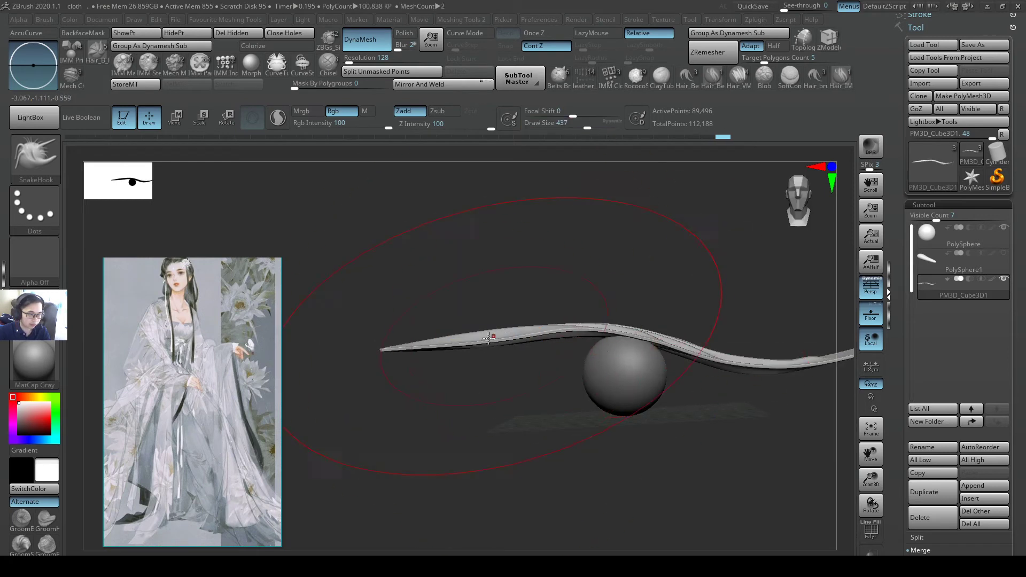
{"action": "right_click_drag", "start_coordinate": [679, 310], "coordinate": [613, 322]}
- Trace the sweep of the draped sleeve over the reference painting
{"action": "key", "text": "ctrl"}
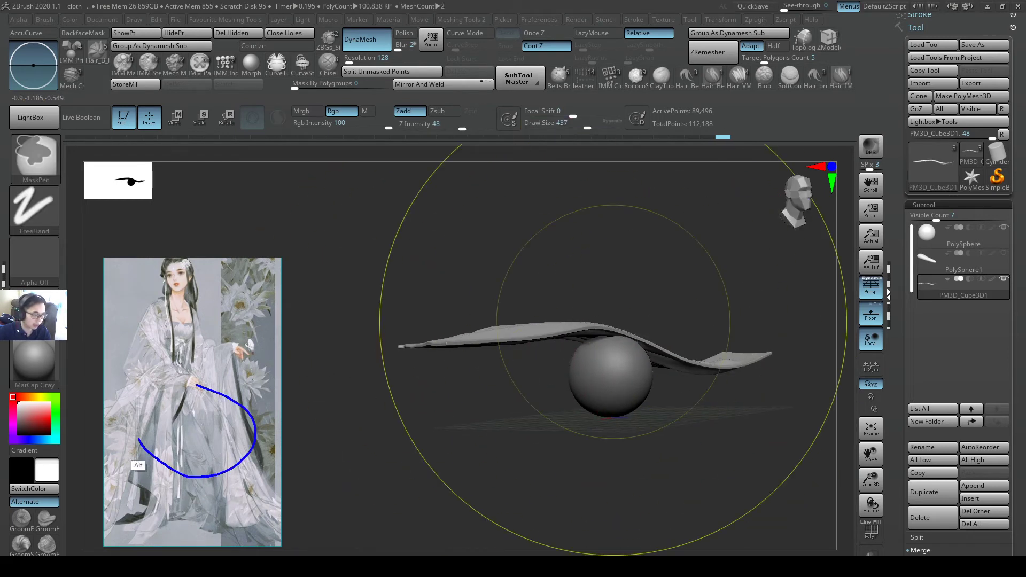
{"action": "key", "text": "ctrl+z"}
{"action": "left_click_drag", "start_coordinate": [164, 389], "coordinate": [231, 415], "text": "alt"}
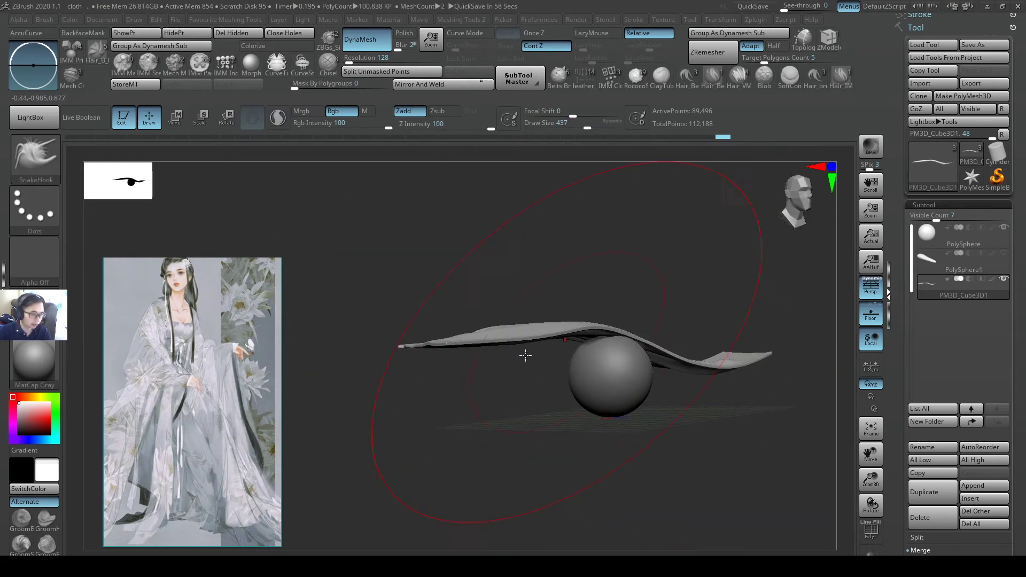
- Pull the near end of the cloth strip down over the sphere with SnakeHook at draw size 437, then reduce the size to 305
{"action": "right_click_drag", "start_coordinate": [526, 356], "coordinate": [559, 346]}
{"action": "left_click_drag", "start_coordinate": [456, 373], "coordinate": [517, 414]}
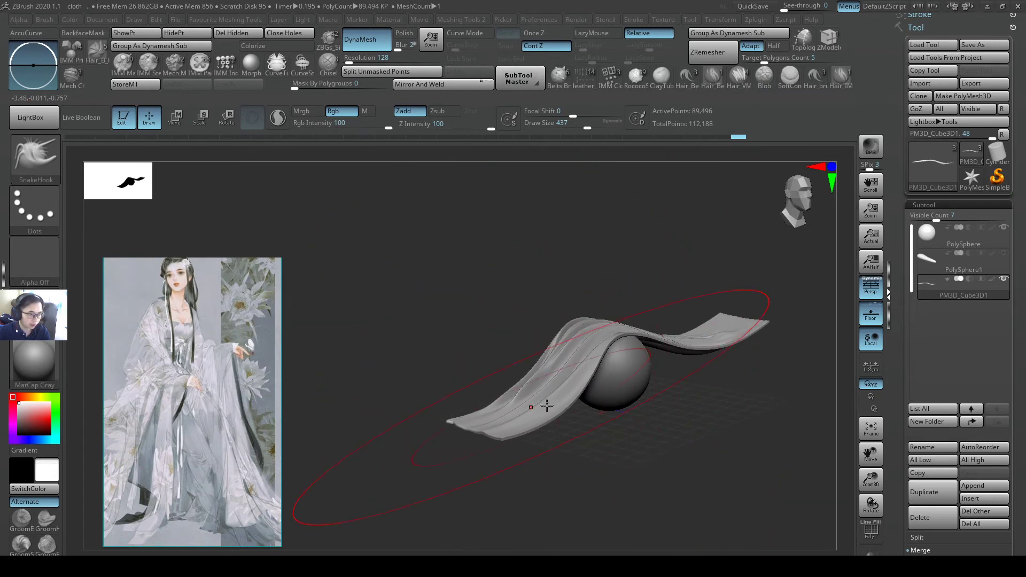
{"action": "right_click_drag", "start_coordinate": [548, 406], "coordinate": [596, 429]}
{"action": "key", "text": "s"}
{"action": "left_click_drag", "start_coordinate": [598, 430], "coordinate": [587, 429]}
{"action": "right_click_drag", "start_coordinate": [579, 448], "coordinate": [596, 330]}
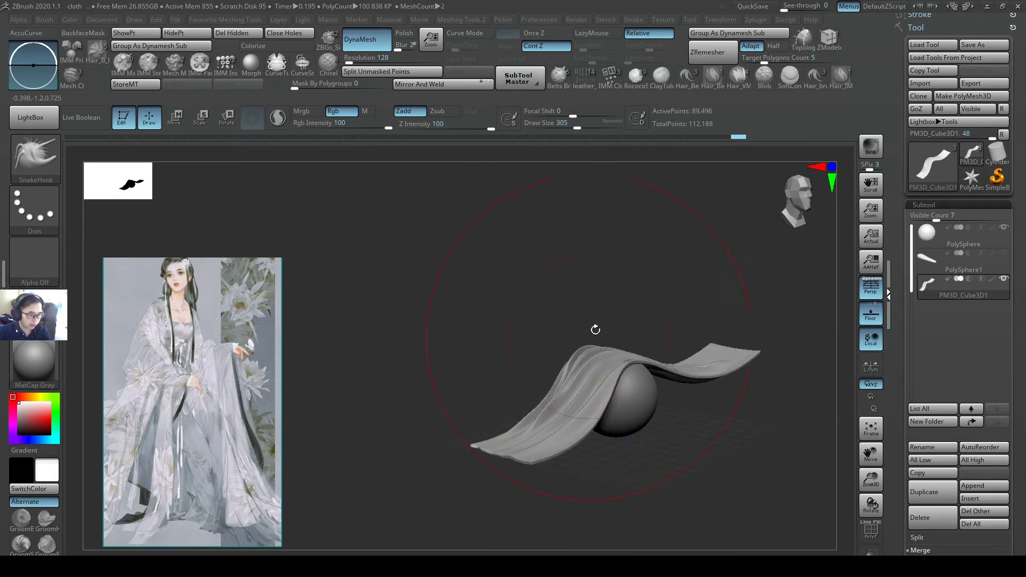
- Toggle the dynamic brush-size mode of the draw size
{"action": "left_click", "coordinate": [615, 124]}
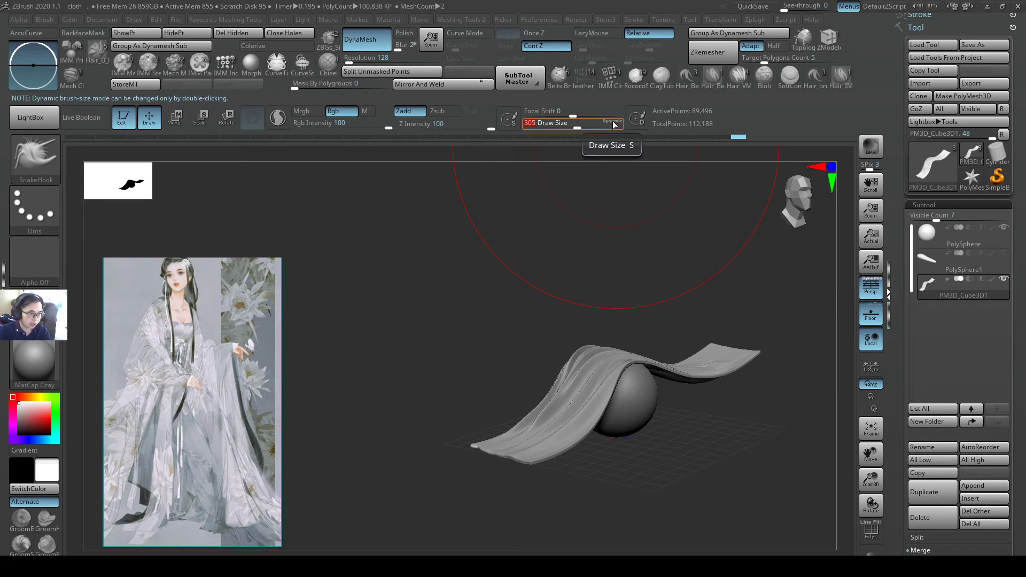
{"action": "double_click", "coordinate": [613, 124]}
{"action": "double_click", "coordinate": [613, 124]}
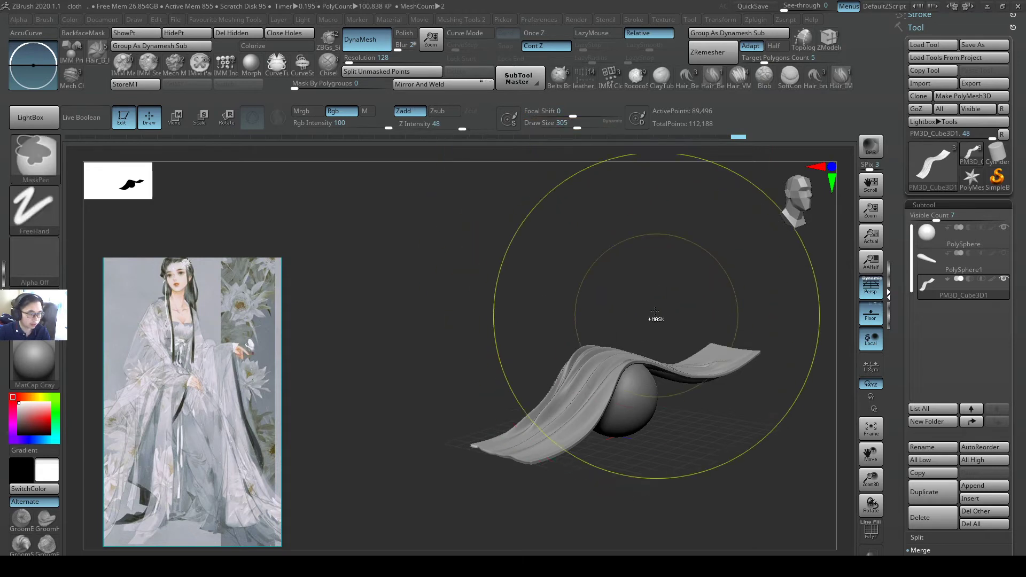
- Flare the near end of the hanging cloth outward with the SnakeHook brush at draw size 351
{"action": "right_click_drag", "start_coordinate": [656, 317], "coordinate": [557, 332], "text": "ctrl"}
{"action": "right_click_drag", "start_coordinate": [579, 398], "coordinate": [627, 422], "text": "ctrl"}
{"action": "key", "text": "s"}
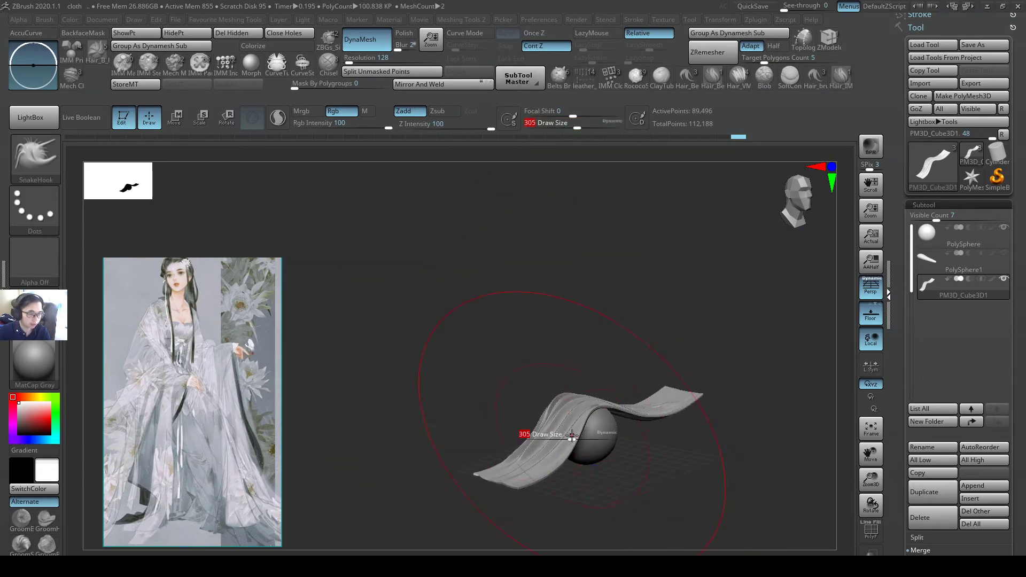
{"action": "left_click_drag", "start_coordinate": [561, 437], "coordinate": [566, 439]}
{"action": "right_click_drag", "start_coordinate": [566, 444], "coordinate": [542, 483]}
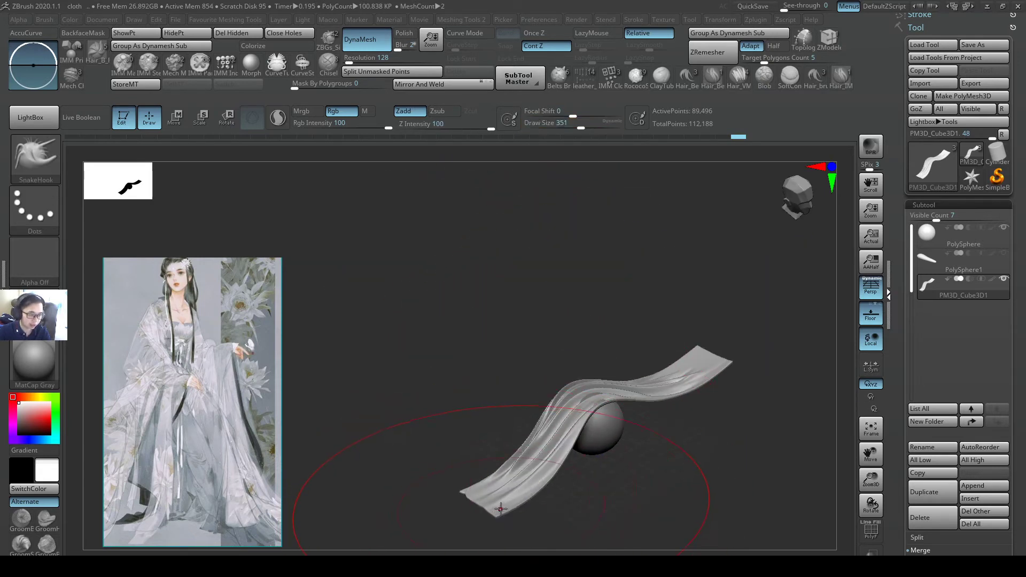
{"action": "mouse_move", "coordinate": [501, 509]}
{"action": "left_mouse_down"}
{"action": "mouse_move", "coordinate": [543, 529]}
{"action": "mouse_move", "coordinate": [460, 480]}
{"action": "left_mouse_up"}
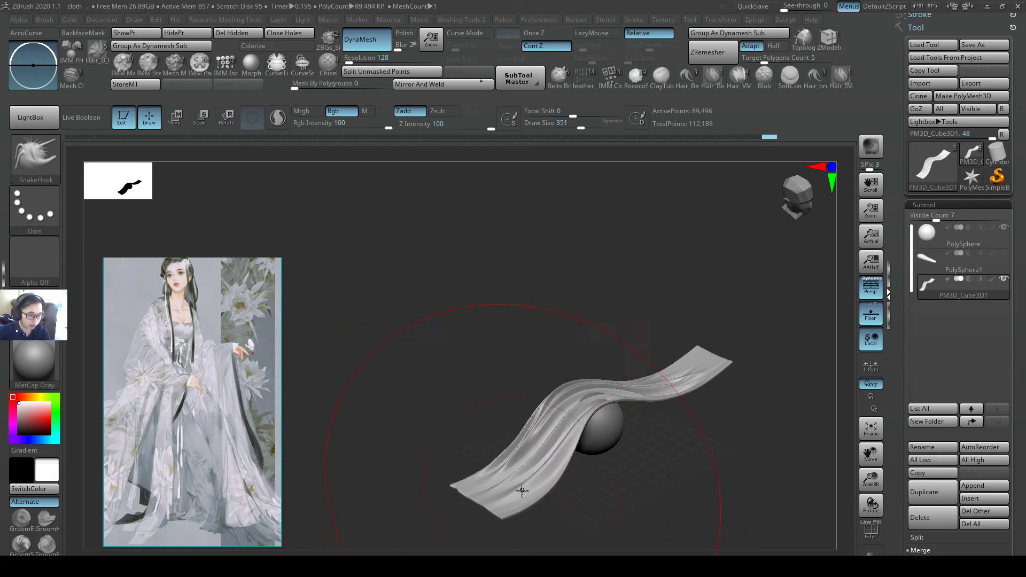
{"action": "right_click_drag", "start_coordinate": [522, 491], "coordinate": [559, 504]}
{"action": "mouse_move", "coordinate": [497, 500]}
{"action": "left_mouse_down"}
{"action": "mouse_move", "coordinate": [527, 512]}
{"action": "mouse_move", "coordinate": [432, 493]}
{"action": "left_mouse_up"}
- Reshape the side of the cloth where it passes over the sphere with SnakeHook at draw size 187
{"action": "right_click_drag", "start_coordinate": [527, 473], "coordinate": [580, 506]}
{"action": "key", "text": "s"}
{"action": "left_click_drag", "start_coordinate": [458, 390], "coordinate": [511, 395]}
{"action": "key", "text": "s"}
{"action": "right_click_drag", "start_coordinate": [511, 396], "coordinate": [507, 440]}
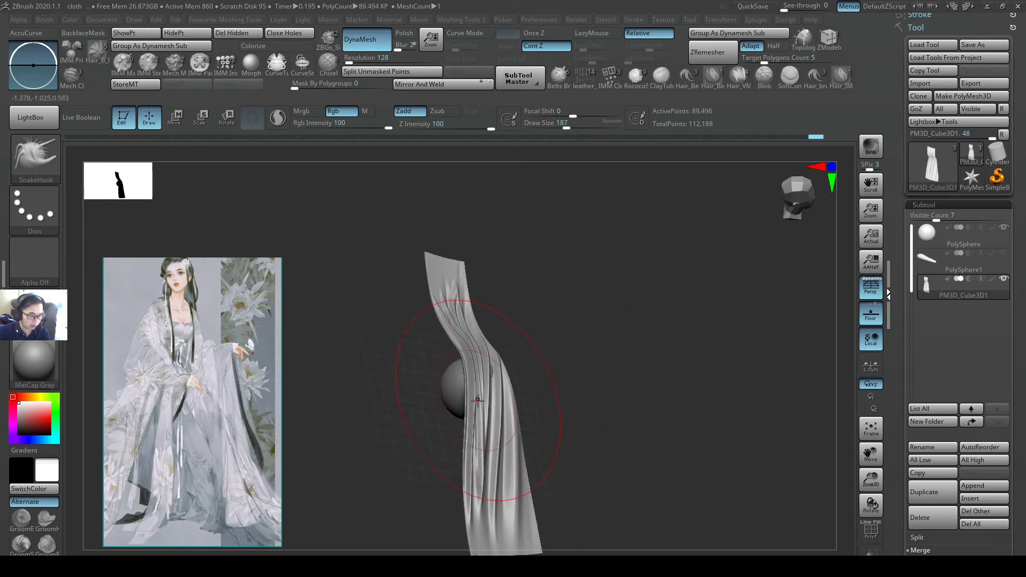
- Gather the folds tightly where the cloth crosses the sphere using the Pinch brush at draw size 268
{"action": "key", "text": "b"}
{"action": "key", "text": "p"}
{"action": "key", "text": "i"}
{"action": "key", "text": "s"}
{"action": "left_click_drag", "start_coordinate": [483, 395], "coordinate": [490, 394]}
{"action": "left_click_drag", "start_coordinate": [465, 336], "coordinate": [483, 389]}
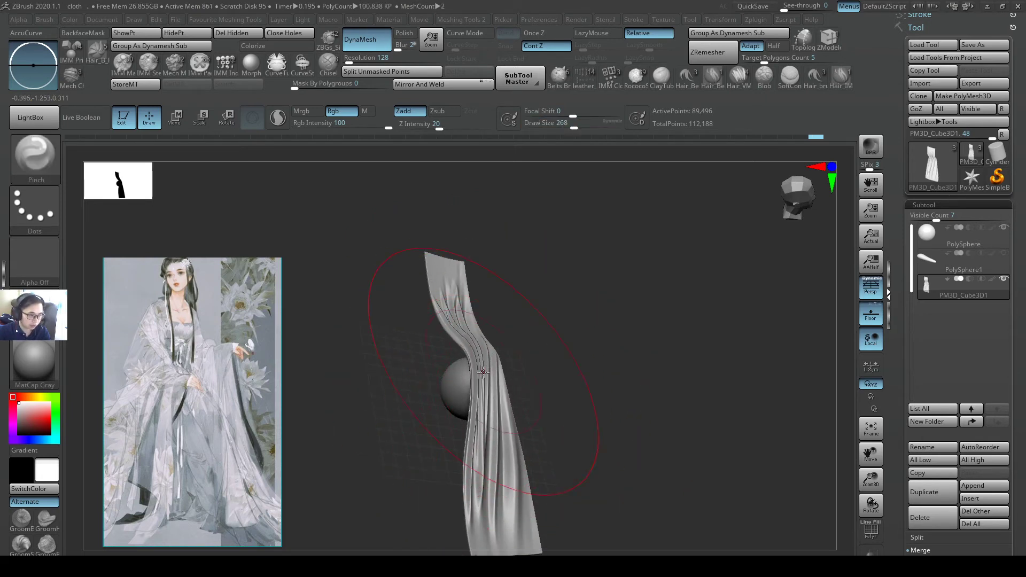
{"action": "mouse_move", "coordinate": [483, 372]}
{"action": "right_mouse_down"}
{"action": "mouse_move", "coordinate": [492, 369]}
{"action": "mouse_move", "coordinate": [478, 374]}
{"action": "mouse_move", "coordinate": [474, 363]}
{"action": "mouse_move", "coordinate": [490, 375]}
{"action": "right_mouse_up"}
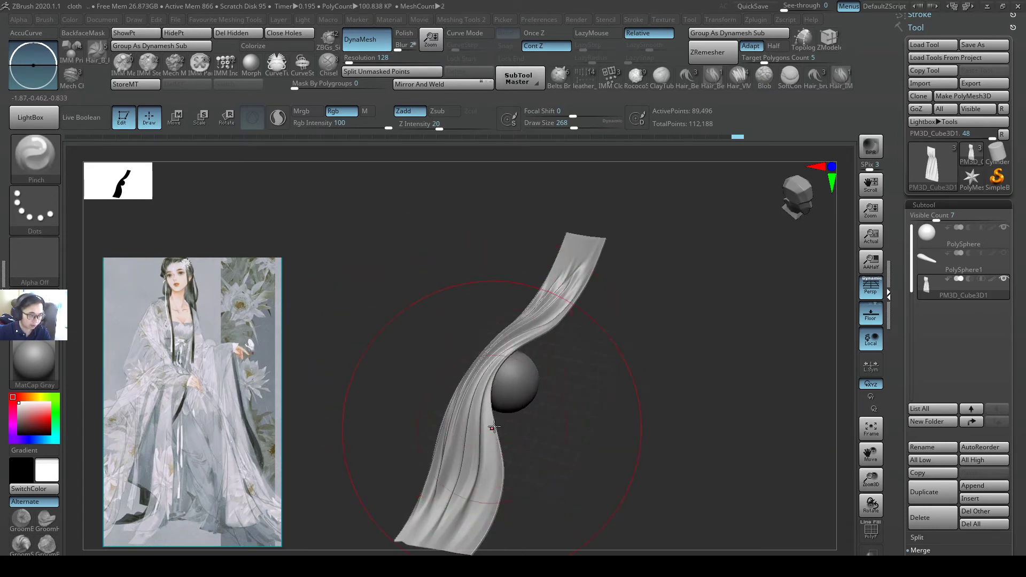
{"action": "right_click_drag", "start_coordinate": [492, 427], "coordinate": [542, 433]}
{"action": "left_click_drag", "start_coordinate": [511, 428], "coordinate": [527, 452]}
- Broaden the far end of the cloth and curl its tip upward with the SnakeHook brush at draw size 268
{"action": "right_click_drag", "start_coordinate": [551, 458], "coordinate": [580, 463]}
{"action": "key", "text": "b"}
{"action": "key", "text": "s"}
{"action": "key", "text": "h"}
{"action": "right_click_drag", "start_coordinate": [537, 526], "coordinate": [620, 361]}
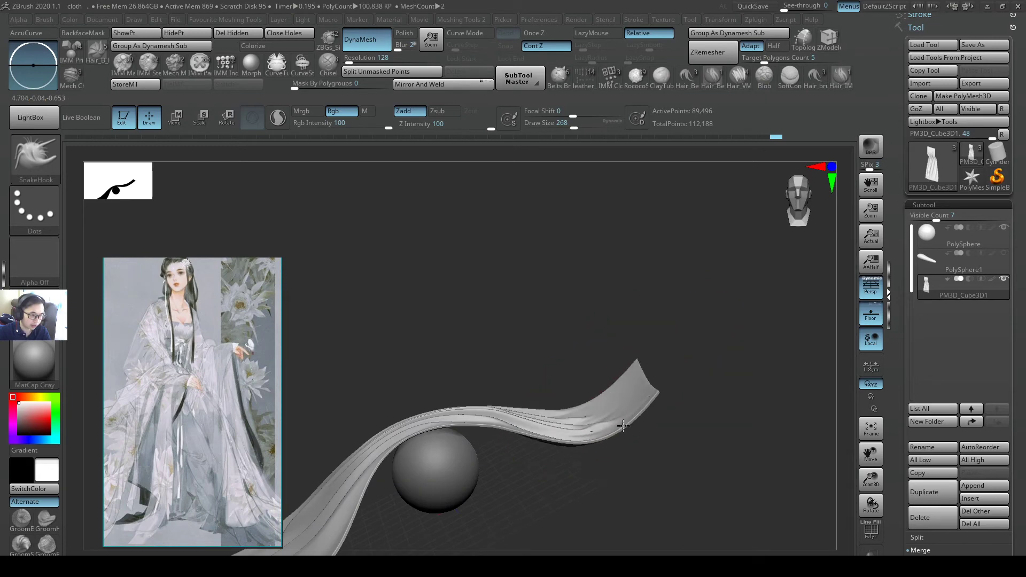
{"action": "left_click_drag", "start_coordinate": [529, 452], "coordinate": [557, 460]}
{"action": "right_click_drag", "start_coordinate": [556, 459], "coordinate": [544, 409], "text": "alt"}
{"action": "left_click_drag", "start_coordinate": [582, 396], "coordinate": [610, 361]}
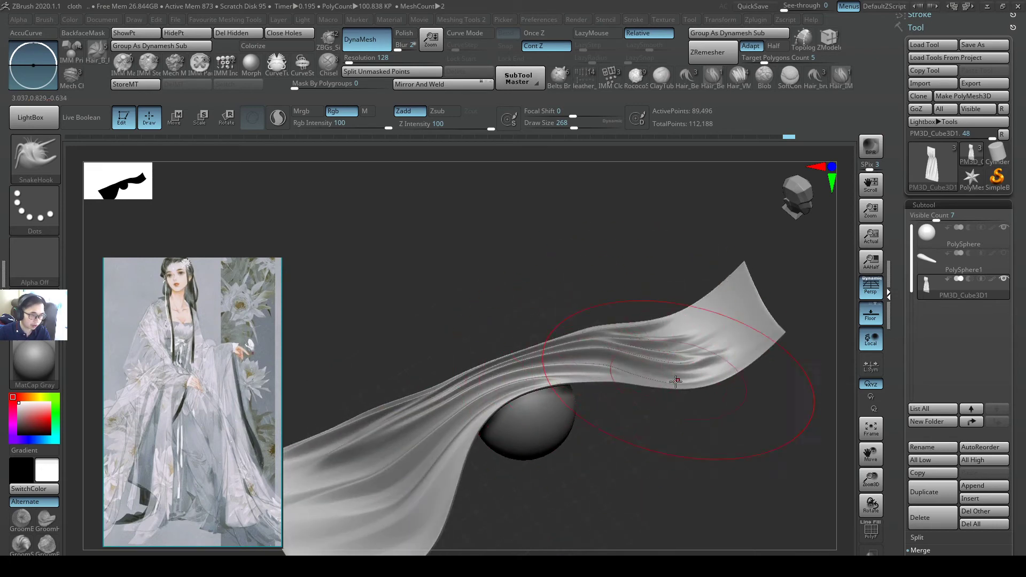
{"action": "mouse_move", "coordinate": [676, 381]}
{"action": "left_mouse_down"}
{"action": "mouse_move", "coordinate": [690, 363]}
{"action": "mouse_move", "coordinate": [583, 396]}
{"action": "mouse_move", "coordinate": [541, 379]}
{"action": "left_mouse_up"}
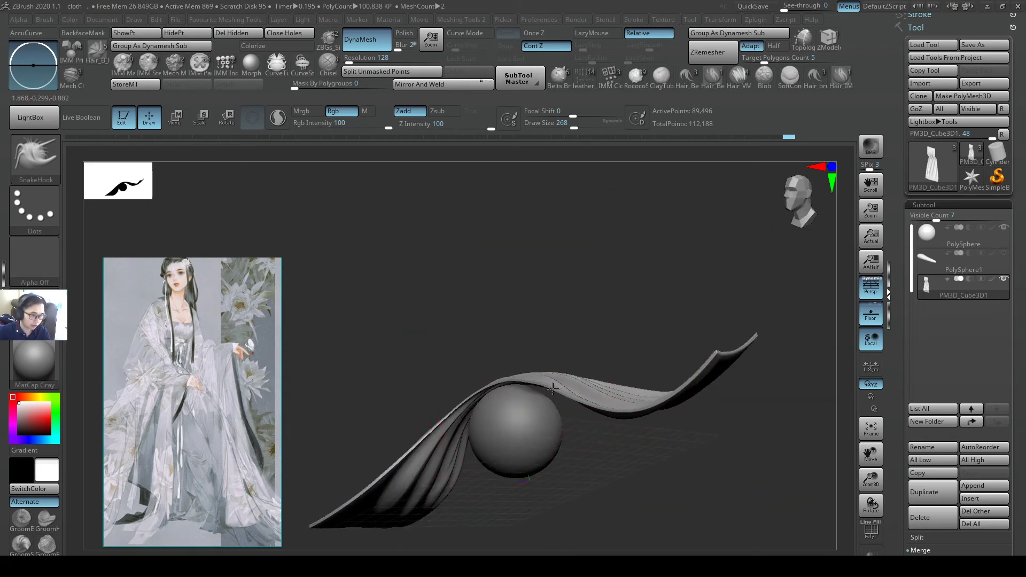
{"action": "left_click_drag", "start_coordinate": [636, 410], "coordinate": [646, 481]}
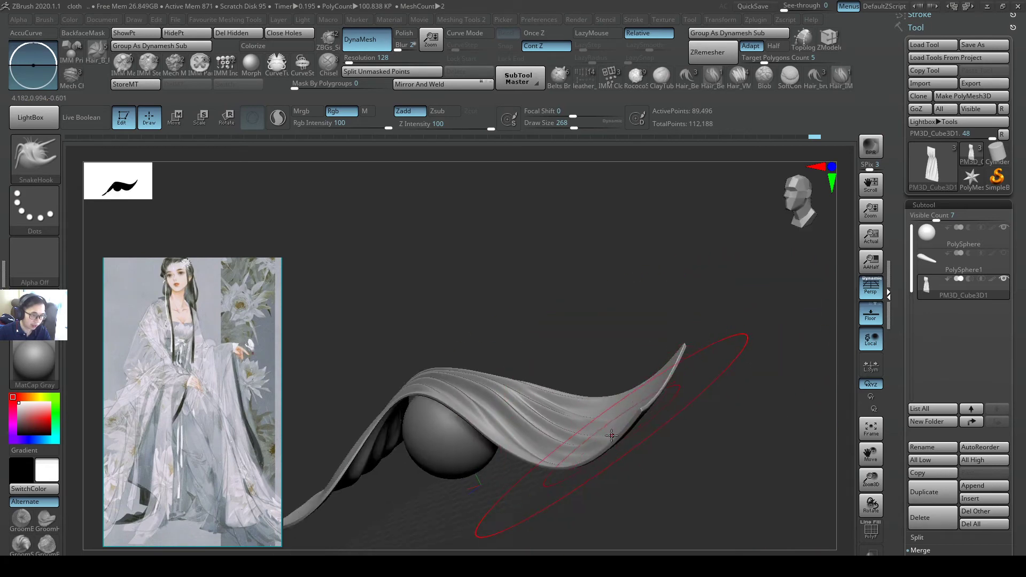
- Try carving creases into the cloth's far end with Orb_Cracks at draw sizes 6 and 187, and undo the strokes
{"action": "right_click_drag", "start_coordinate": [612, 435], "coordinate": [662, 426]}
{"action": "key", "text": "b"}
{"action": "key", "text": "d"}
{"action": "key", "text": "s"}
{"action": "key", "text": "s"}
{"action": "left_click_drag", "start_coordinate": [663, 390], "coordinate": [558, 407]}
{"action": "key", "text": "b"}
{"action": "key", "text": "o"}
{"action": "key", "text": "c"}
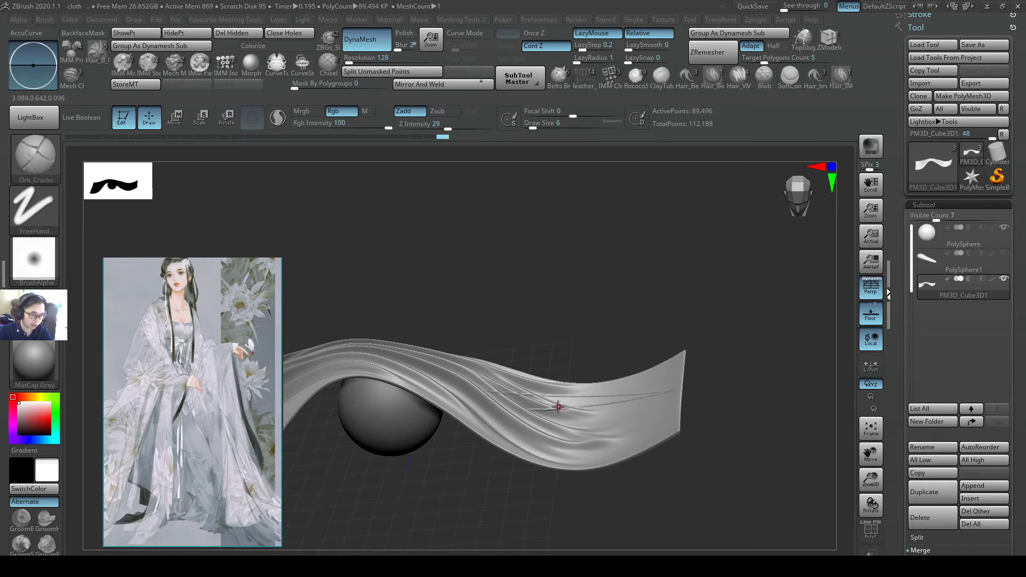
{"action": "key", "text": "ctrl+z"}
{"action": "key", "text": "ctrl+z"}
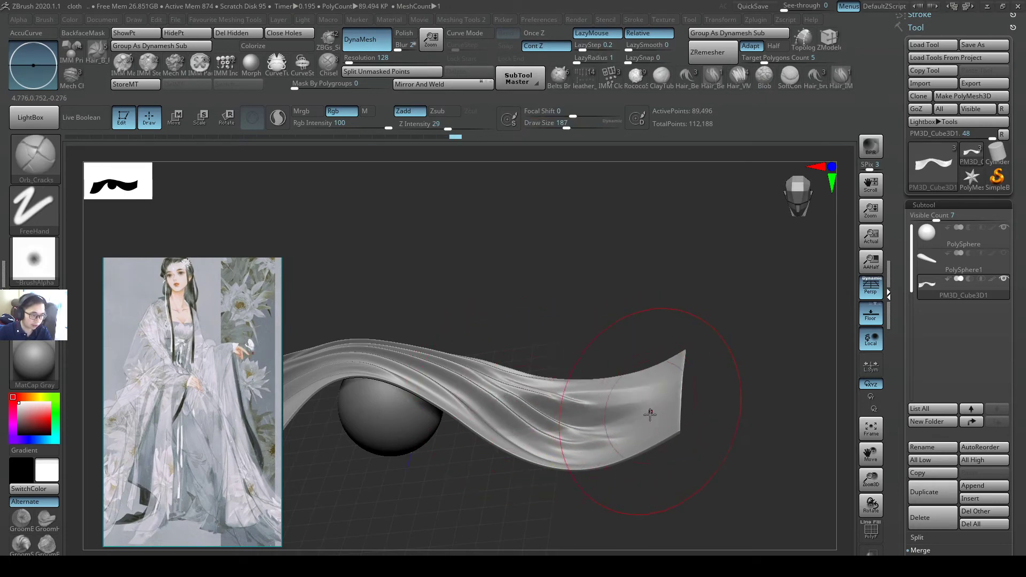
{"action": "key", "text": "ctrl+z"}
- Reshape the wide end of the cloth and swing its hem sideways with the SnakeHook brush at draw size 286
{"action": "right_click_drag", "start_coordinate": [632, 419], "coordinate": [810, 410]}
{"action": "right_click_drag", "start_coordinate": [545, 401], "coordinate": [605, 406]}
{"action": "right_click_drag", "start_coordinate": [518, 406], "coordinate": [615, 400]}
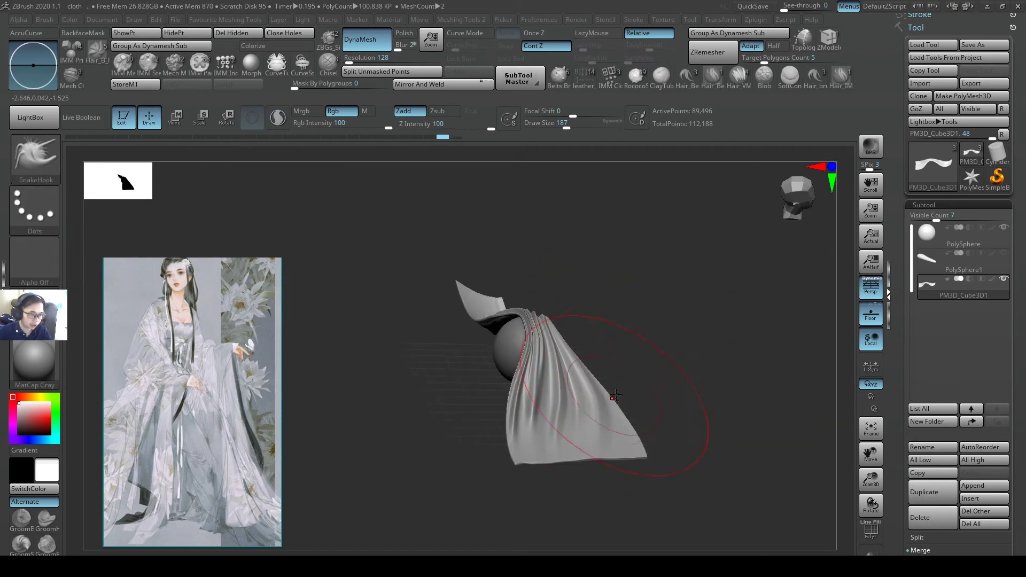
{"action": "key", "text": "bracketright"}
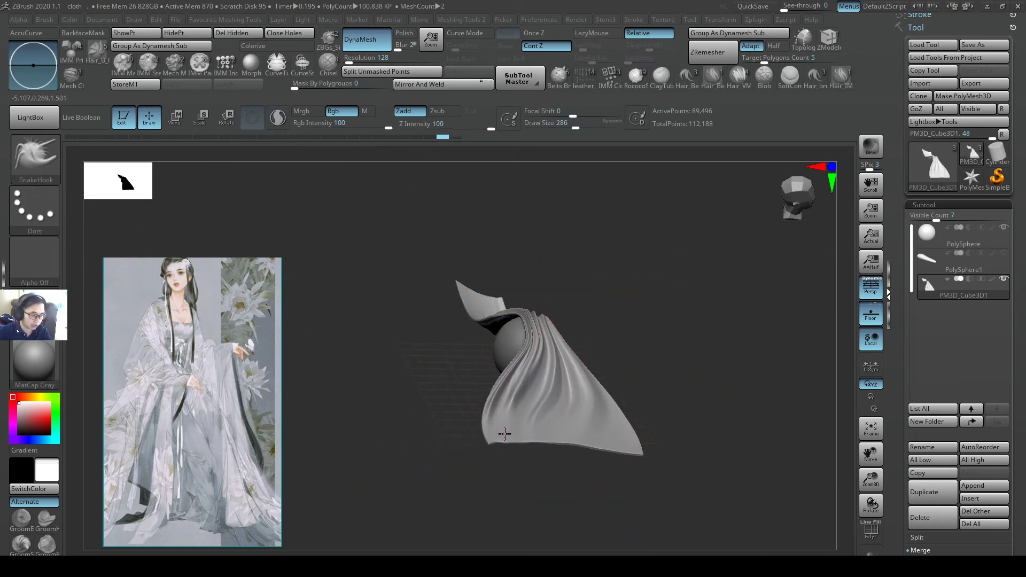
{"action": "right_click_drag", "start_coordinate": [610, 455], "coordinate": [547, 444]}
{"action": "right_click_drag", "start_coordinate": [623, 339], "coordinate": [547, 426], "text": "ctrl"}
{"action": "right_click_drag", "start_coordinate": [541, 354], "coordinate": [570, 415]}
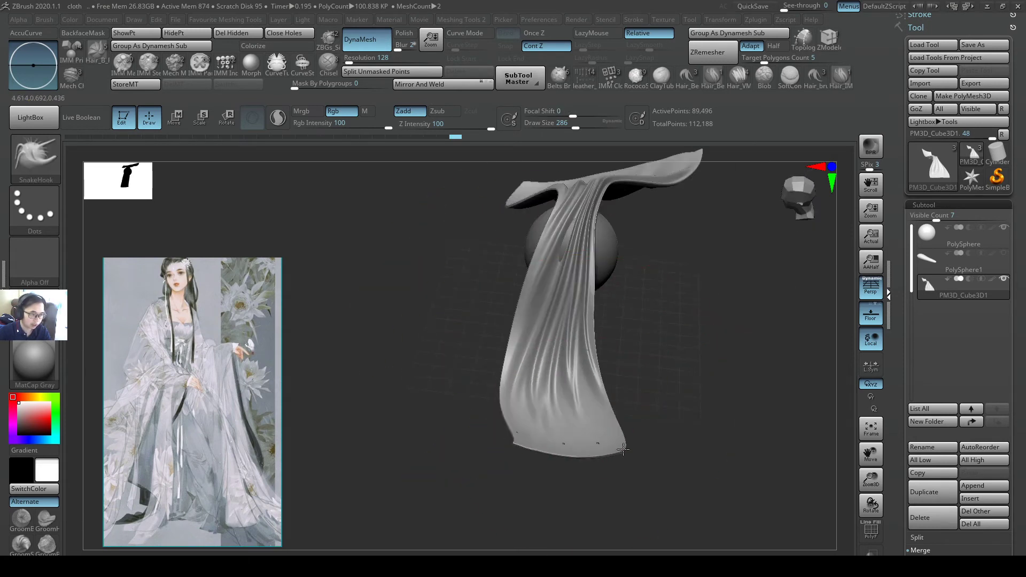
- Refine how the cloth bends and hangs around the sphere with SnakeHook at draw size 318
{"action": "key", "text": "s"}
{"action": "left_click_drag", "start_coordinate": [599, 331], "coordinate": [620, 377]}
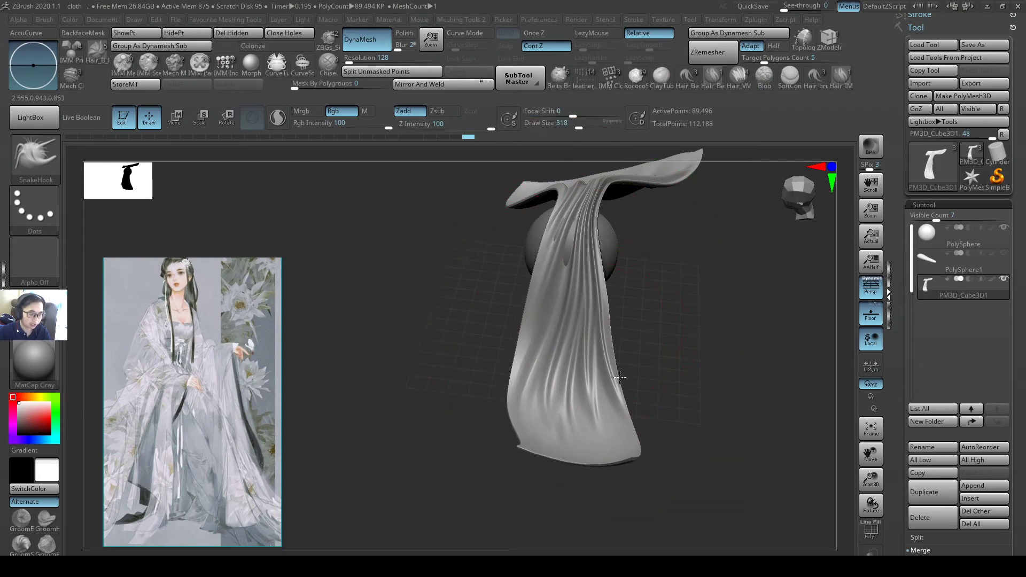
{"action": "right_click_drag", "start_coordinate": [607, 331], "coordinate": [653, 335]}
{"action": "right_click_drag", "start_coordinate": [650, 296], "coordinate": [570, 335]}
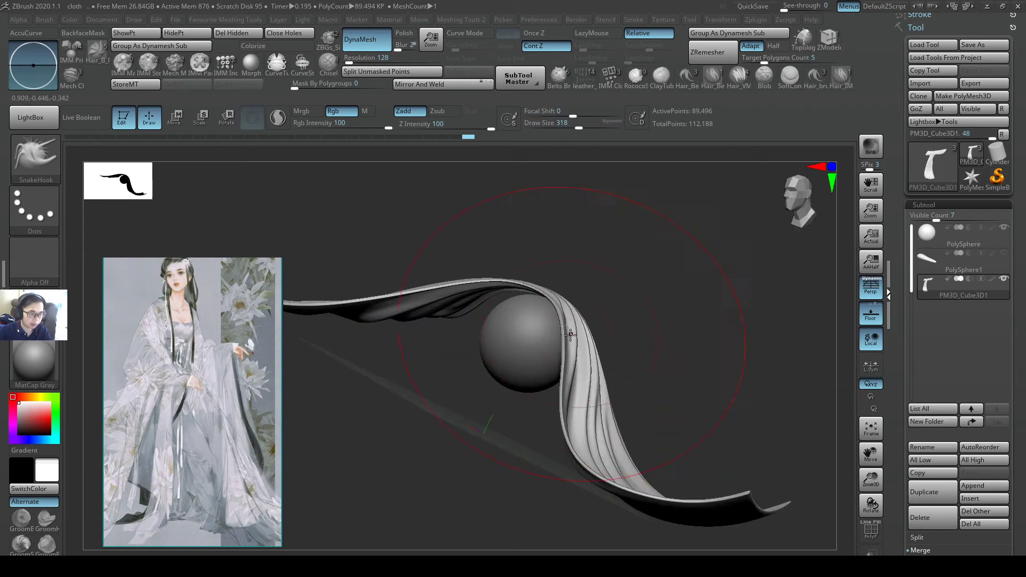
{"action": "left_click_drag", "start_coordinate": [578, 329], "coordinate": [591, 298]}
{"action": "right_click_drag", "start_coordinate": [591, 298], "coordinate": [562, 295], "text": "shift"}
{"action": "left_click_drag", "start_coordinate": [480, 289], "coordinate": [470, 284]}
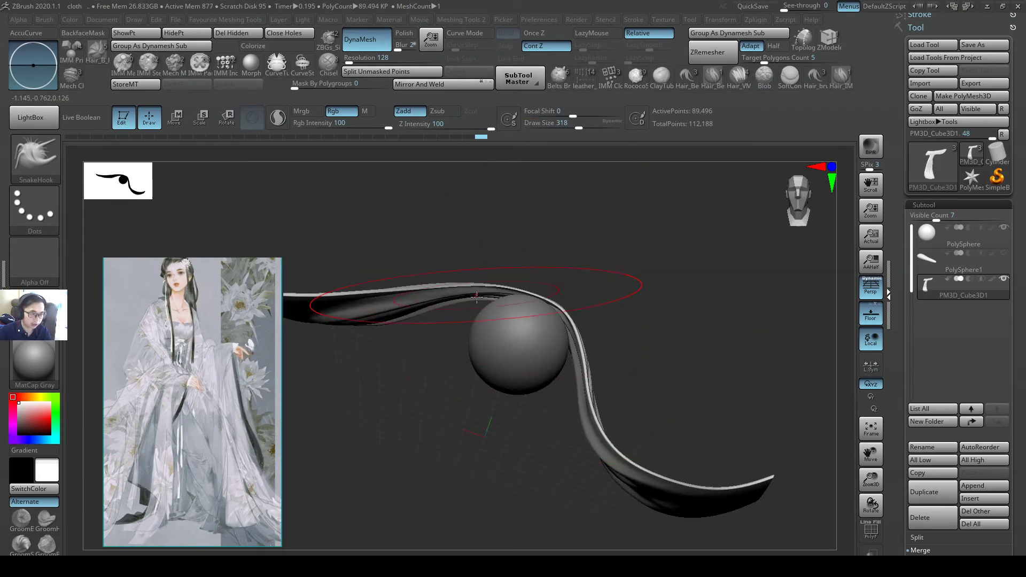
{"action": "mouse_move", "coordinate": [470, 300]}
{"action": "right_mouse_down"}
{"action": "mouse_move", "coordinate": [566, 397]}
{"action": "mouse_move", "coordinate": [486, 415]}
{"action": "mouse_move", "coordinate": [590, 392]}
{"action": "mouse_move", "coordinate": [609, 374]}
{"action": "mouse_move", "coordinate": [595, 415]}
{"action": "mouse_move", "coordinate": [637, 335]}
{"action": "mouse_move", "coordinate": [619, 311]}
{"action": "right_mouse_up"}
- Smooth the folds over the sphere at draw size 318 and sharpen the neighbouring creases with Orb_Cracks at draw size 37
{"action": "key", "text": "shift"}
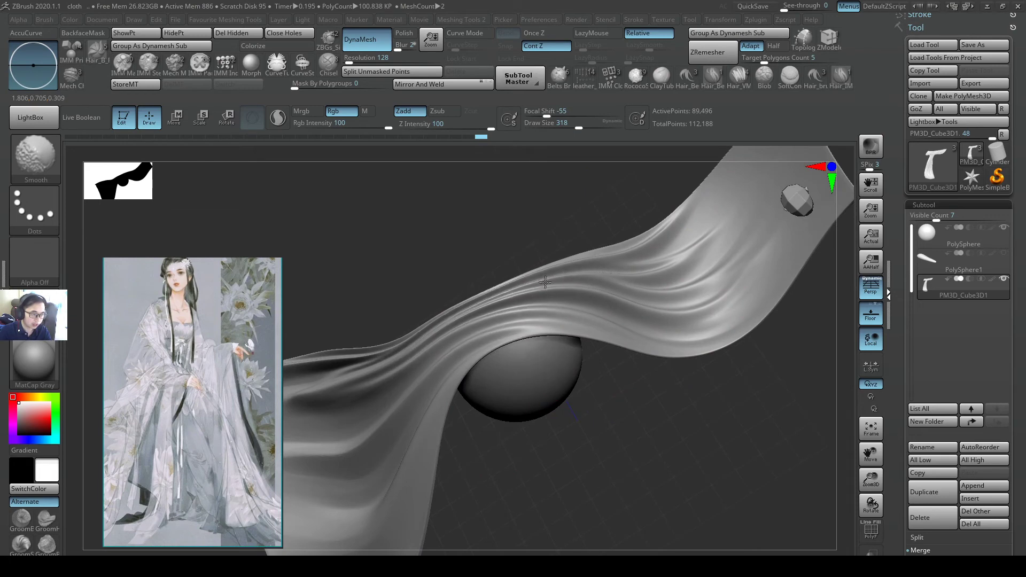
{"action": "left_click_drag", "start_coordinate": [470, 335], "coordinate": [559, 300], "text": "shift"}
{"action": "mouse_move", "coordinate": [562, 298]}
{"action": "right_mouse_down"}
{"action": "mouse_move", "coordinate": [556, 316]}
{"action": "mouse_move", "coordinate": [583, 320]}
{"action": "mouse_move", "coordinate": [616, 308]}
{"action": "mouse_move", "coordinate": [657, 266]}
{"action": "mouse_move", "coordinate": [527, 298]}
{"action": "mouse_move", "coordinate": [568, 353]}
{"action": "mouse_move", "coordinate": [572, 394]}
{"action": "mouse_move", "coordinate": [559, 320]}
{"action": "mouse_move", "coordinate": [524, 378]}
{"action": "mouse_move", "coordinate": [618, 377]}
{"action": "mouse_move", "coordinate": [621, 349]}
{"action": "mouse_move", "coordinate": [647, 373]}
{"action": "mouse_move", "coordinate": [640, 366]}
{"action": "right_mouse_up"}
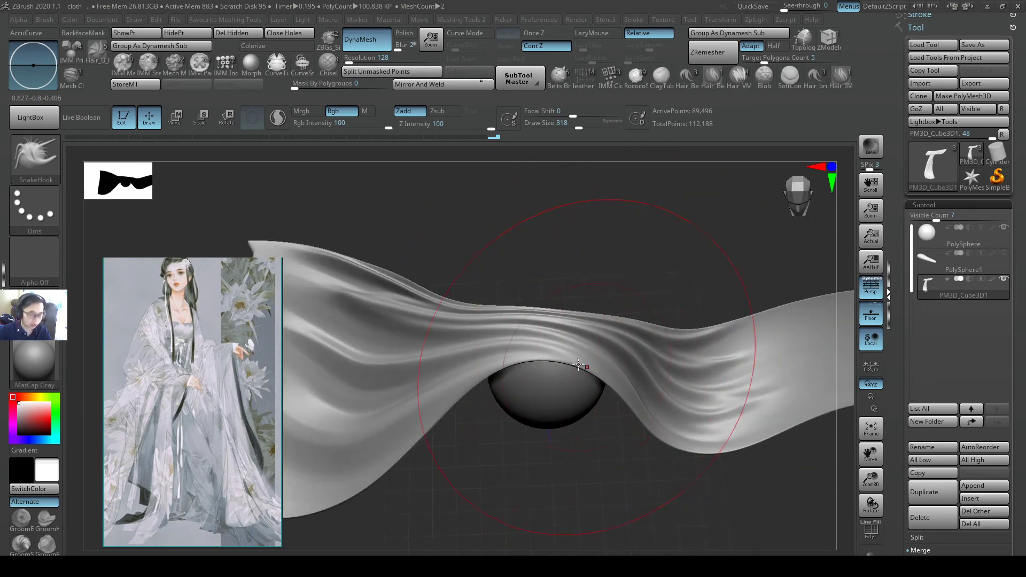
{"action": "key", "text": "2"}
{"action": "key", "text": "s"}
{"action": "left_click_drag", "start_coordinate": [522, 348], "coordinate": [488, 350]}
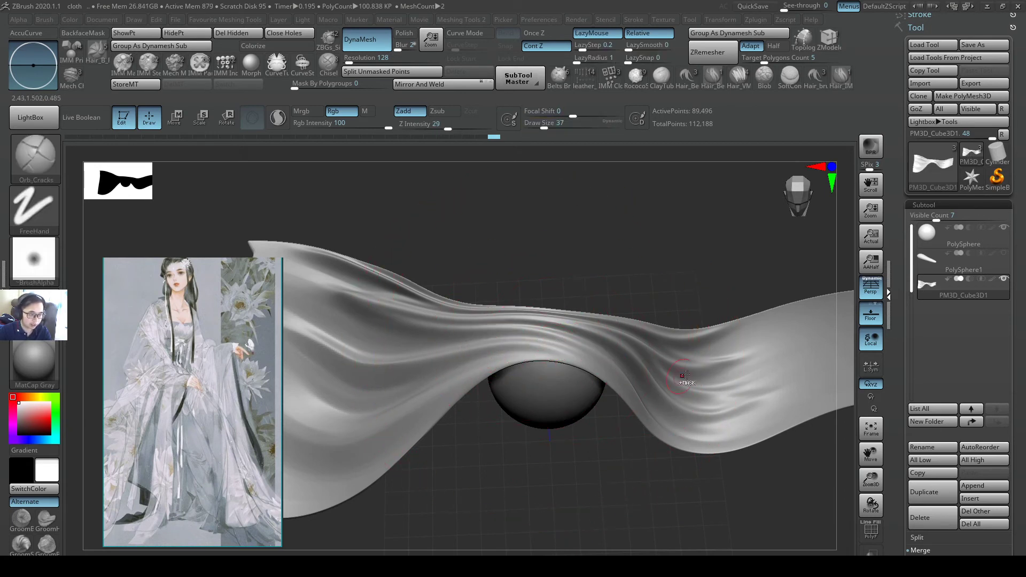
{"action": "mouse_move", "coordinate": [684, 375]}
{"action": "right_mouse_down", "text": "ctrl"}
{"action": "mouse_move", "coordinate": [600, 353]}
{"action": "mouse_move", "coordinate": [637, 360]}
{"action": "mouse_move", "coordinate": [740, 335]}
{"action": "mouse_move", "coordinate": [699, 323]}
{"action": "mouse_move", "coordinate": [665, 366]}
{"action": "mouse_move", "coordinate": [522, 367]}
{"action": "mouse_move", "coordinate": [678, 333]}
{"action": "mouse_move", "coordinate": [608, 339]}
{"action": "mouse_move", "coordinate": [728, 291]}
{"action": "mouse_move", "coordinate": [710, 339]}
{"action": "mouse_move", "coordinate": [676, 371]}
{"action": "mouse_move", "coordinate": [648, 316]}
{"action": "mouse_move", "coordinate": [665, 344]}
{"action": "mouse_move", "coordinate": [731, 304]}
{"action": "mouse_move", "coordinate": [609, 360]}
{"action": "right_mouse_up", "text": "ctrl"}
- Adjust the shape of the cloth's wide end with the SnakeHook brush at draw size 286
{"action": "key", "text": "b"}
{"action": "key", "text": "s"}
{"action": "key", "text": "h"}
{"action": "key", "text": "s"}
{"action": "left_click_drag", "start_coordinate": [614, 350], "coordinate": [644, 348]}
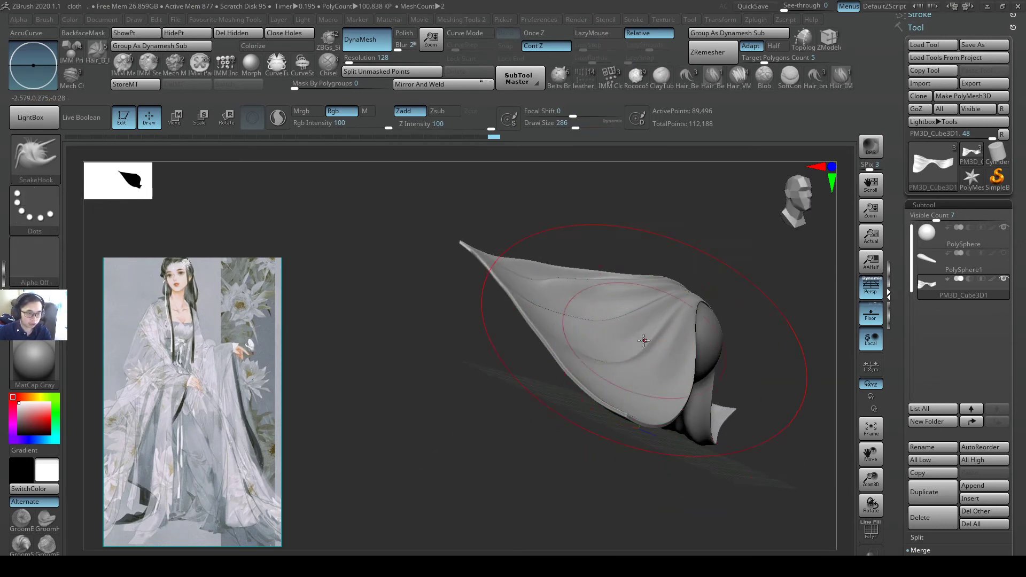
{"action": "right_click_drag", "start_coordinate": [644, 340], "coordinate": [628, 356]}
- Carve short creases across the lower half of the cloth's wide end with Orb_Cracks at draw size 56
{"action": "key", "text": "b"}
{"action": "key", "text": "o"}
{"action": "key", "text": "c"}
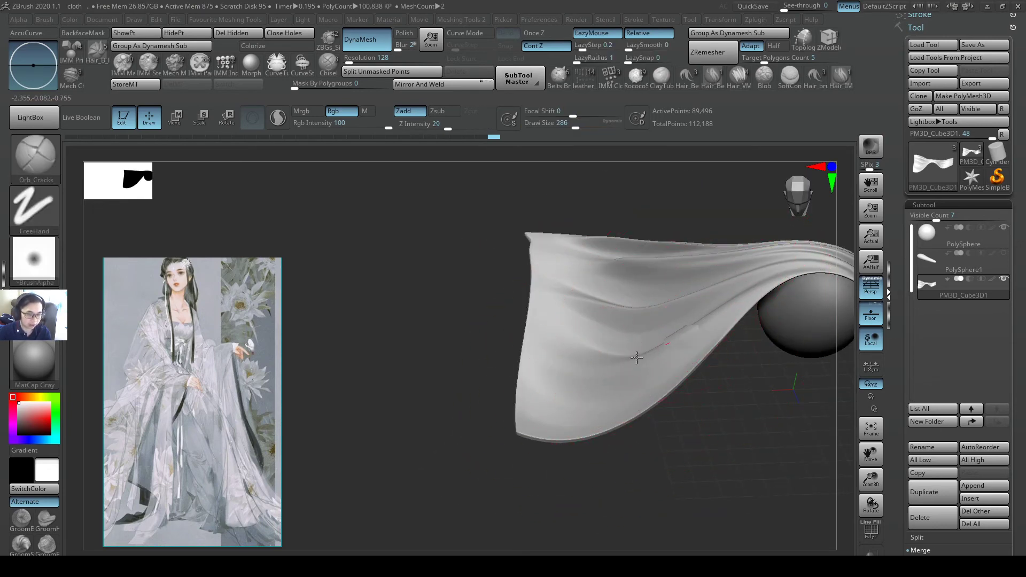
{"action": "mouse_move", "coordinate": [640, 339]}
{"action": "right_mouse_down"}
{"action": "mouse_move", "coordinate": [684, 328]}
{"action": "mouse_move", "coordinate": [682, 350]}
{"action": "mouse_move", "coordinate": [642, 355]}
{"action": "right_mouse_up"}
{"action": "key", "text": "s"}
{"action": "left_click_drag", "start_coordinate": [629, 363], "coordinate": [523, 368]}
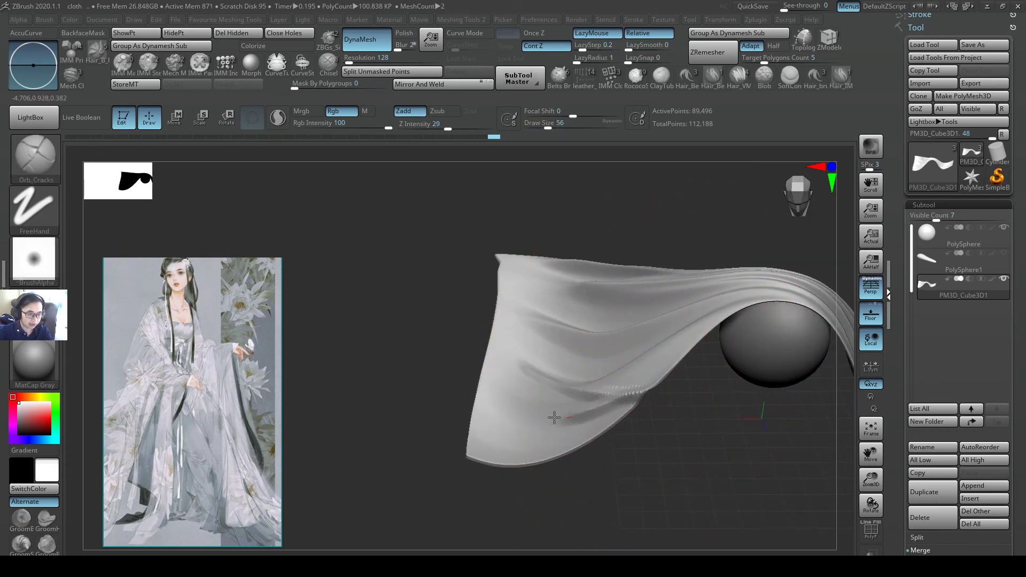
{"action": "mouse_move", "coordinate": [626, 371]}
{"action": "right_mouse_down"}
{"action": "mouse_move", "coordinate": [614, 388]}
{"action": "mouse_move", "coordinate": [546, 423]}
{"action": "right_mouse_up"}
{"action": "left_click_drag", "start_coordinate": [547, 421], "coordinate": [551, 420]}
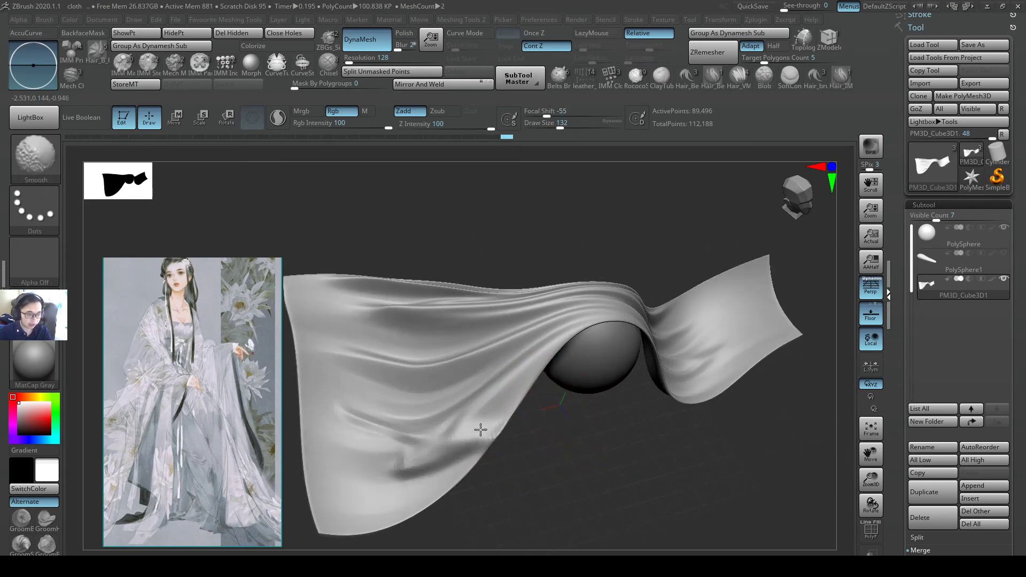
- Carve a broad diagonal fold from the sphere toward the wide end's lower corner with Orb_Cracks at draw sizes 132 and 136
{"action": "right_click_drag", "start_coordinate": [481, 419], "coordinate": [739, 354]}
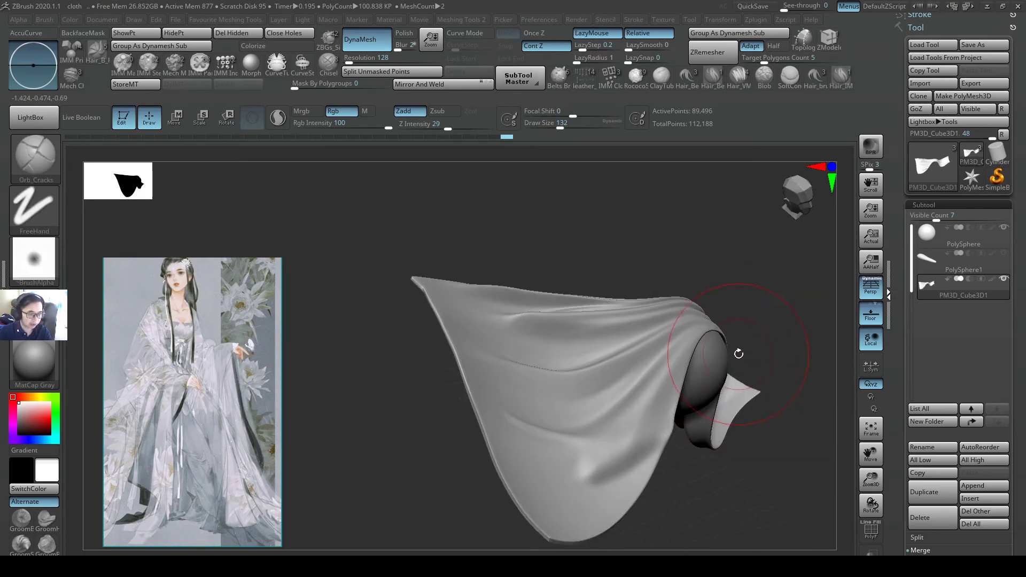
{"action": "right_click_drag", "start_coordinate": [677, 408], "coordinate": [593, 389]}
{"action": "key", "text": "ctrl"}
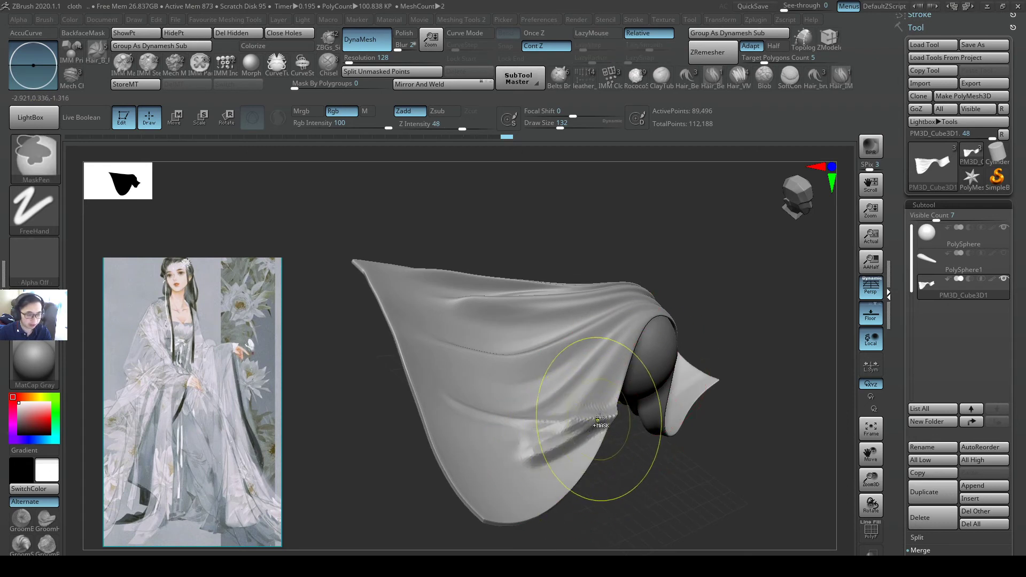
{"action": "key", "text": "s"}
{"action": "left_click_drag", "start_coordinate": [573, 421], "coordinate": [489, 421]}
{"action": "key", "text": "s"}
{"action": "mouse_move", "coordinate": [573, 403]}
{"action": "left_mouse_down"}
{"action": "mouse_move", "coordinate": [590, 402]}
{"action": "mouse_move", "coordinate": [512, 491]}
{"action": "left_mouse_up"}
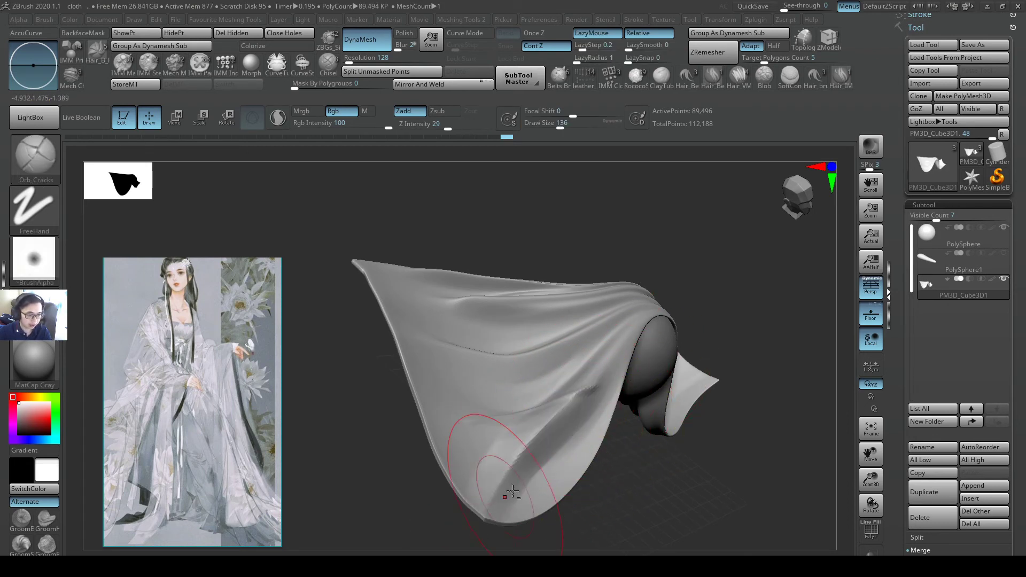
- Soften the newly carved diagonal fold on the wide end with the Smooth brush at draw size 136
{"action": "right_click_drag", "start_coordinate": [577, 410], "coordinate": [545, 420]}
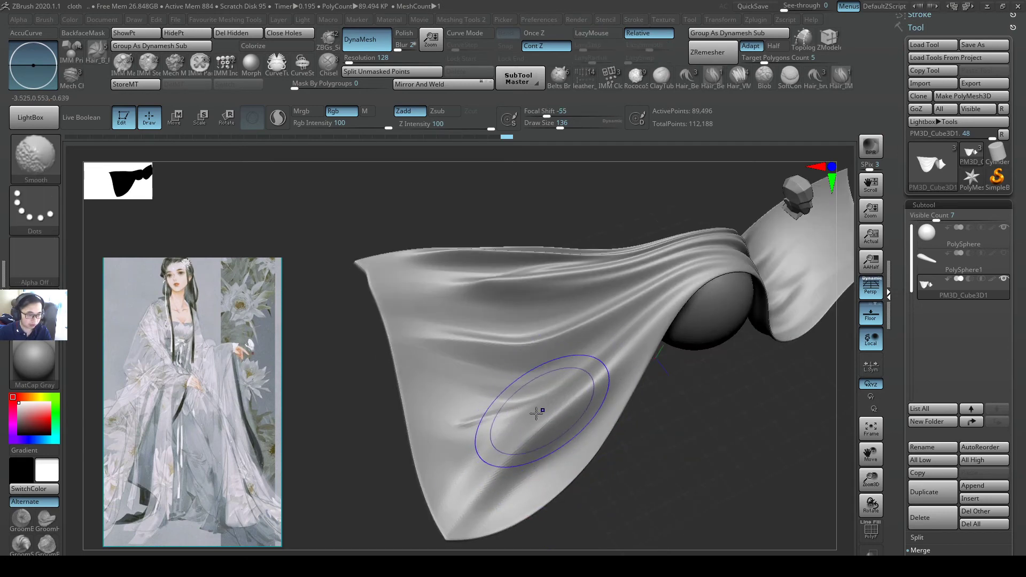
{"action": "left_click_drag", "start_coordinate": [536, 413], "coordinate": [495, 425], "text": "shift"}
{"action": "mouse_move", "coordinate": [540, 400]}
{"action": "right_mouse_down"}
{"action": "mouse_move", "coordinate": [582, 367]}
{"action": "mouse_move", "coordinate": [583, 390]}
{"action": "right_mouse_up"}
{"action": "mouse_move", "coordinate": [584, 440]}
{"action": "right_mouse_down"}
{"action": "mouse_move", "coordinate": [624, 431]}
{"action": "mouse_move", "coordinate": [615, 443]}
{"action": "right_mouse_up"}
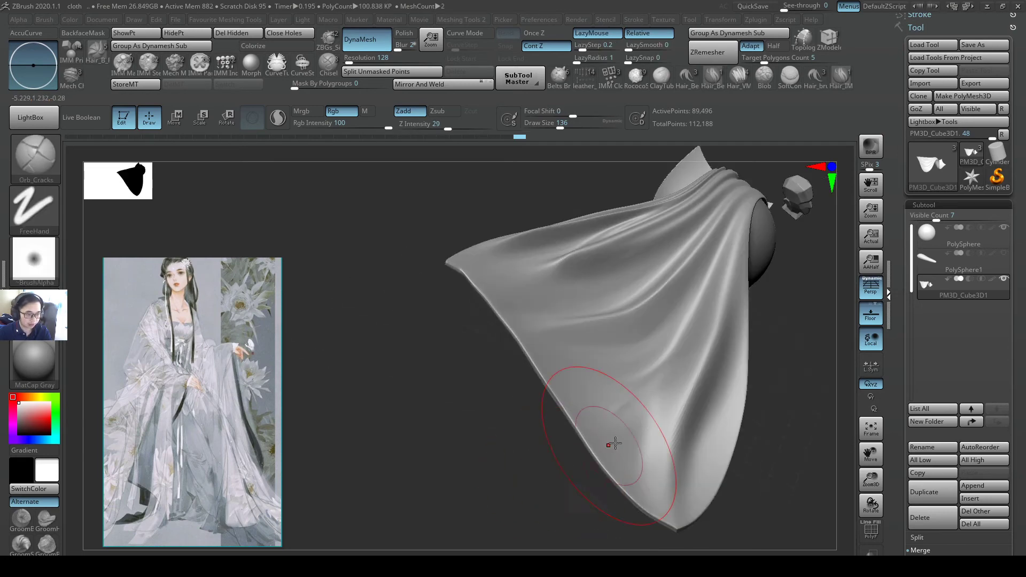
- Bend the wide end's lower corner and hem into gentle waves with SnakeHook, working up to draw size 239
{"action": "key", "text": "b"}
{"action": "key", "text": "s"}
{"action": "key", "text": "h"}
{"action": "key", "text": "s"}
{"action": "left_click_drag", "start_coordinate": [658, 401], "coordinate": [667, 398]}
{"action": "right_click_drag", "start_coordinate": [664, 396], "coordinate": [640, 403]}
{"action": "key", "text": "s"}
{"action": "left_click_drag", "start_coordinate": [625, 422], "coordinate": [636, 421]}
{"action": "mouse_move", "coordinate": [640, 418]}
{"action": "right_mouse_down"}
{"action": "mouse_move", "coordinate": [644, 374]}
{"action": "mouse_move", "coordinate": [685, 373]}
{"action": "mouse_move", "coordinate": [662, 407]}
{"action": "right_mouse_up"}
{"action": "key", "text": "s"}
{"action": "mouse_move", "coordinate": [661, 407]}
{"action": "left_mouse_down"}
{"action": "mouse_move", "coordinate": [650, 406]}
{"action": "mouse_move", "coordinate": [632, 367]}
{"action": "left_mouse_up"}
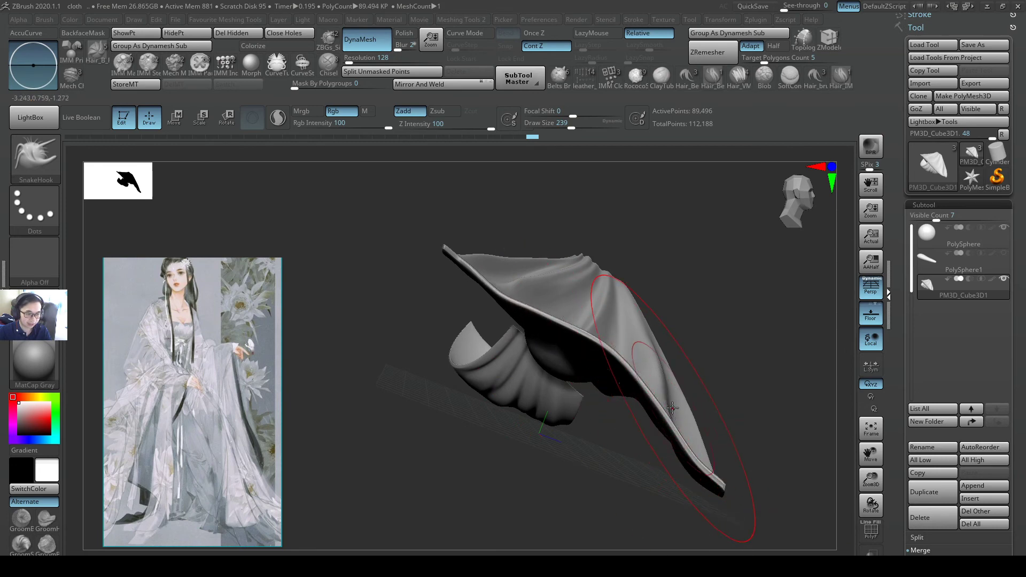
{"action": "mouse_move", "coordinate": [707, 428]}
{"action": "left_mouse_down"}
{"action": "mouse_move", "coordinate": [683, 470]}
{"action": "mouse_move", "coordinate": [650, 478]}
{"action": "left_mouse_up"}
{"action": "right_click_drag", "start_coordinate": [769, 417], "coordinate": [705, 408]}
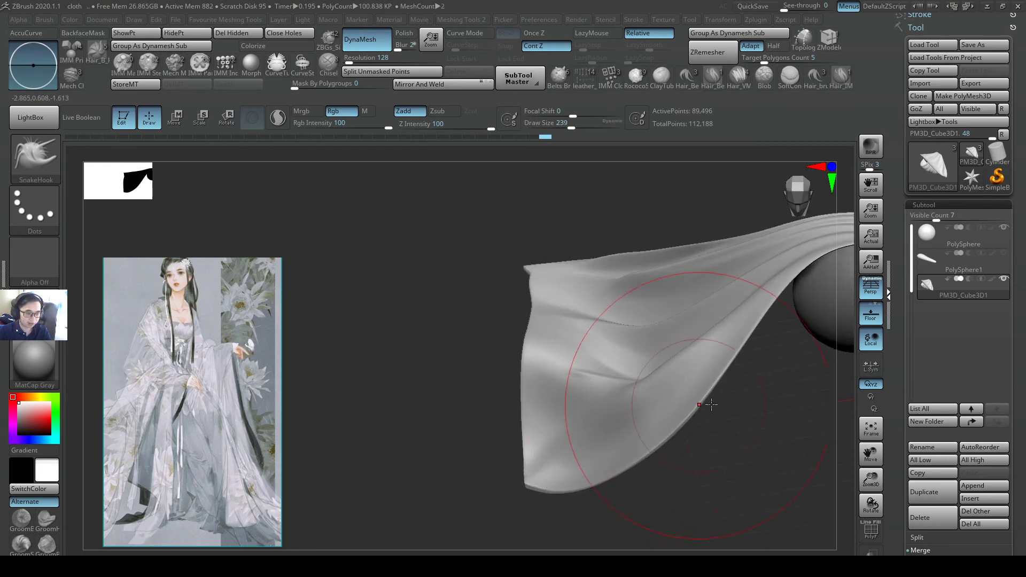
- Curve the hem inward and let the wide end's lower corner hang down with SnakeHook at draw size 239
{"action": "right_click_drag", "start_coordinate": [778, 374], "coordinate": [655, 398], "text": "alt"}
{"action": "right_click_drag", "start_coordinate": [583, 314], "coordinate": [607, 384], "text": "ctrl"}
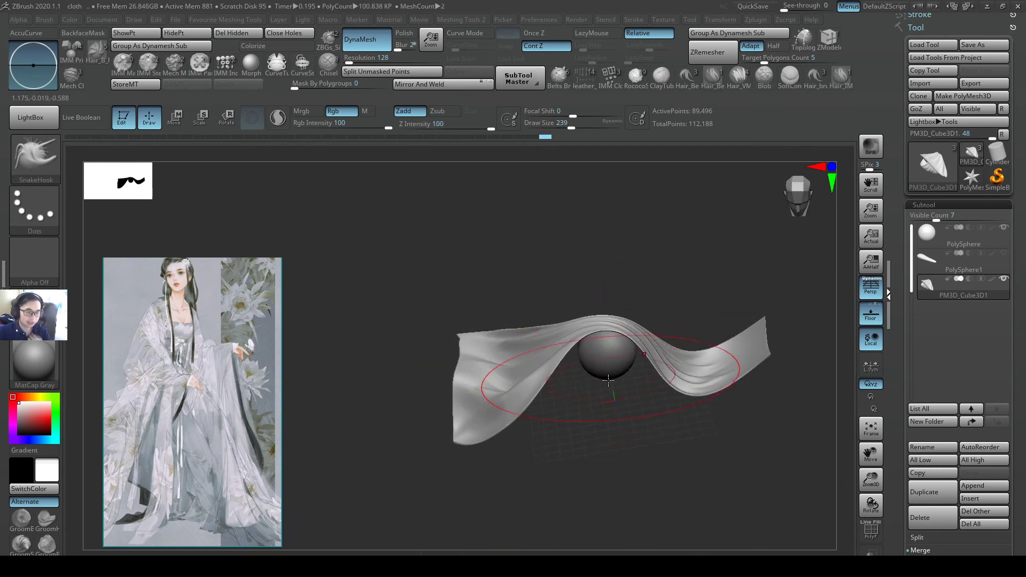
{"action": "left_click_drag", "start_coordinate": [502, 355], "coordinate": [531, 394]}
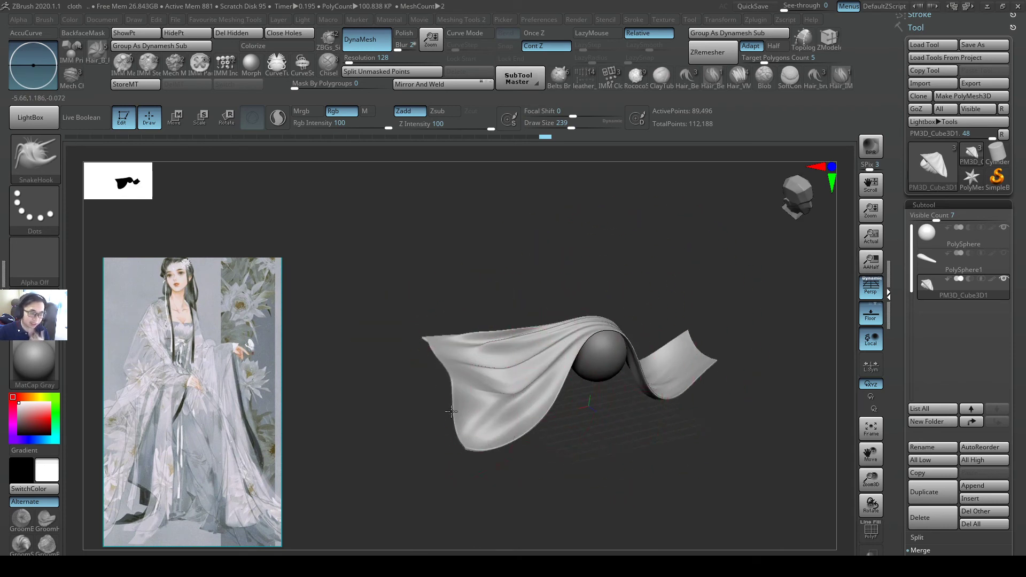
{"action": "left_click_drag", "start_coordinate": [452, 412], "coordinate": [477, 406]}
{"action": "left_click_drag", "start_coordinate": [565, 377], "coordinate": [634, 359]}
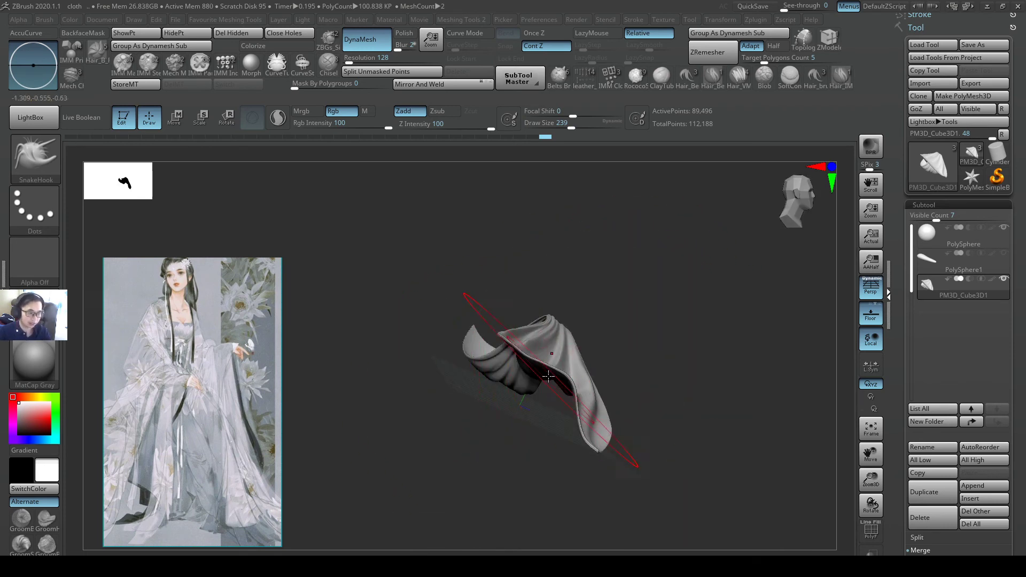
{"action": "left_click_drag", "start_coordinate": [548, 376], "coordinate": [610, 369]}
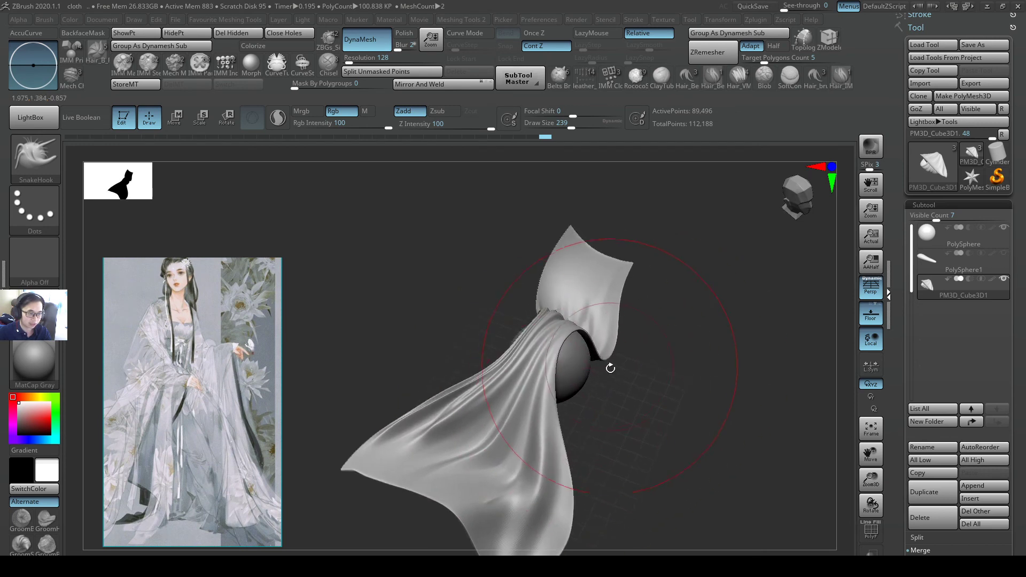
- Carve fold lines down the wide end toward its hem with DamStandard at draw size 97, and undo the last stroke
{"action": "key", "text": "b"}
{"action": "key", "text": "d"}
{"action": "key", "text": "s"}
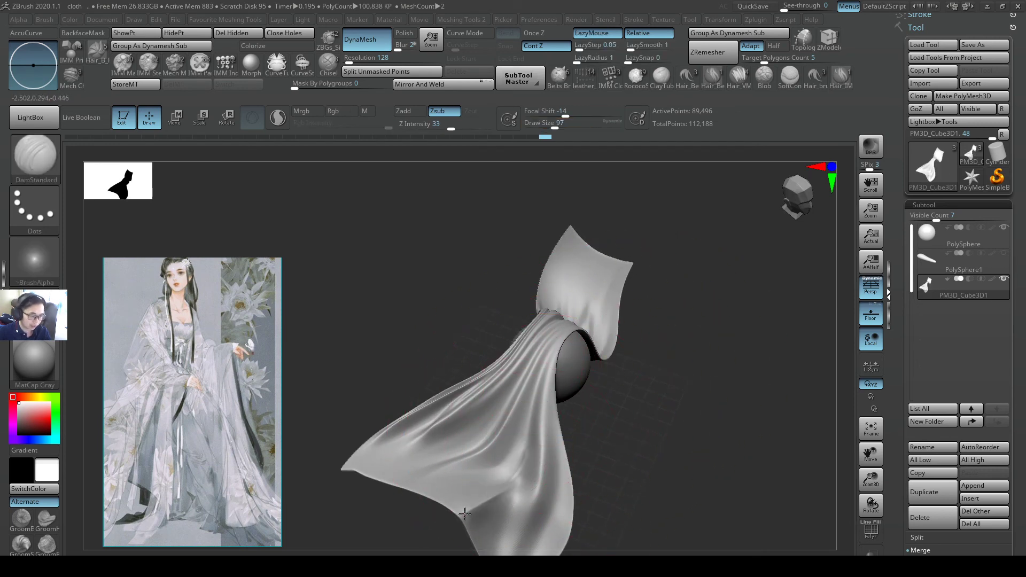
{"action": "left_click_drag", "start_coordinate": [591, 442], "coordinate": [630, 399], "text": "alt"}
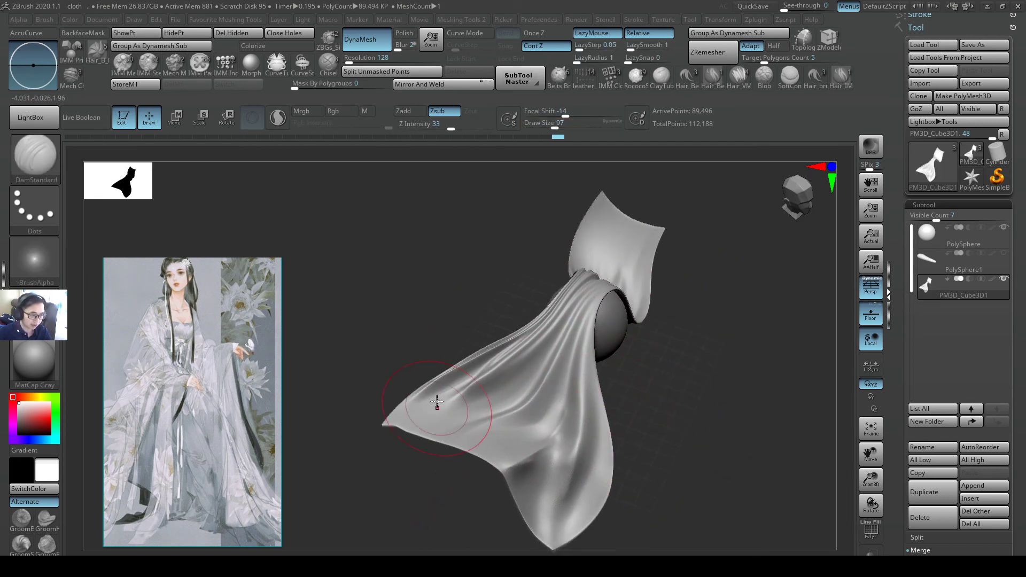
{"action": "mouse_move", "coordinate": [526, 466]}
{"action": "left_mouse_down", "text": "shift"}
{"action": "mouse_move", "coordinate": [516, 434]}
{"action": "mouse_move", "coordinate": [536, 411]}
{"action": "left_mouse_up", "text": "shift"}
{"action": "key", "text": "ctrl+z"}
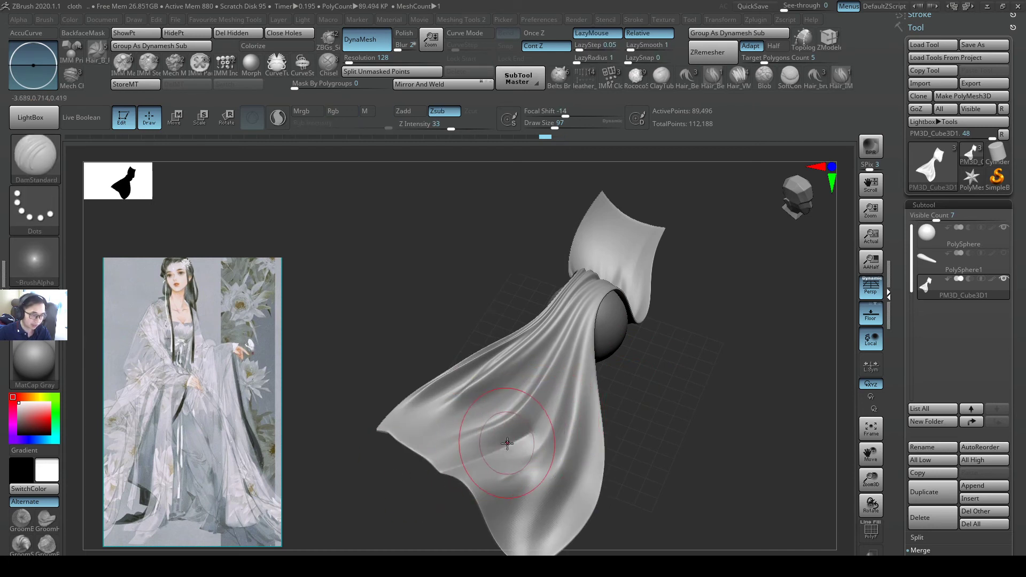
- Deepen and blend the folds running to the wide end's outer corner with DamStandard at draw size 97 and smoothing
{"action": "right_click_drag", "start_coordinate": [508, 444], "coordinate": [531, 406]}
{"action": "mouse_move", "coordinate": [532, 405]}
{"action": "left_mouse_down", "text": "shift"}
{"action": "mouse_move", "coordinate": [516, 441]}
{"action": "mouse_move", "coordinate": [517, 431]}
{"action": "left_mouse_up", "text": "shift"}
{"action": "right_click_drag", "start_coordinate": [517, 431], "coordinate": [512, 426]}
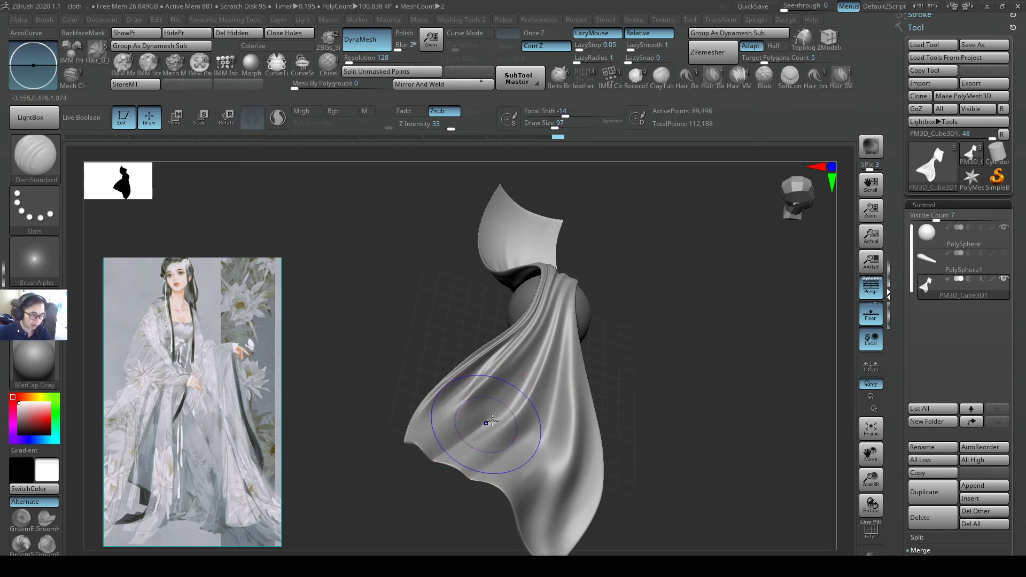
{"action": "key", "text": "ctrl+shift+z"}
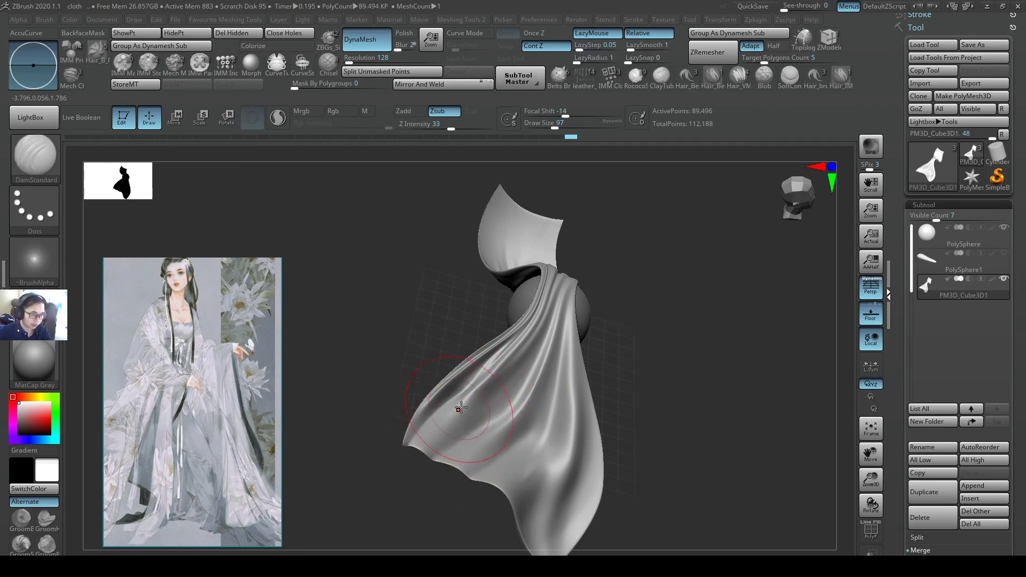
{"action": "key", "text": "shift"}
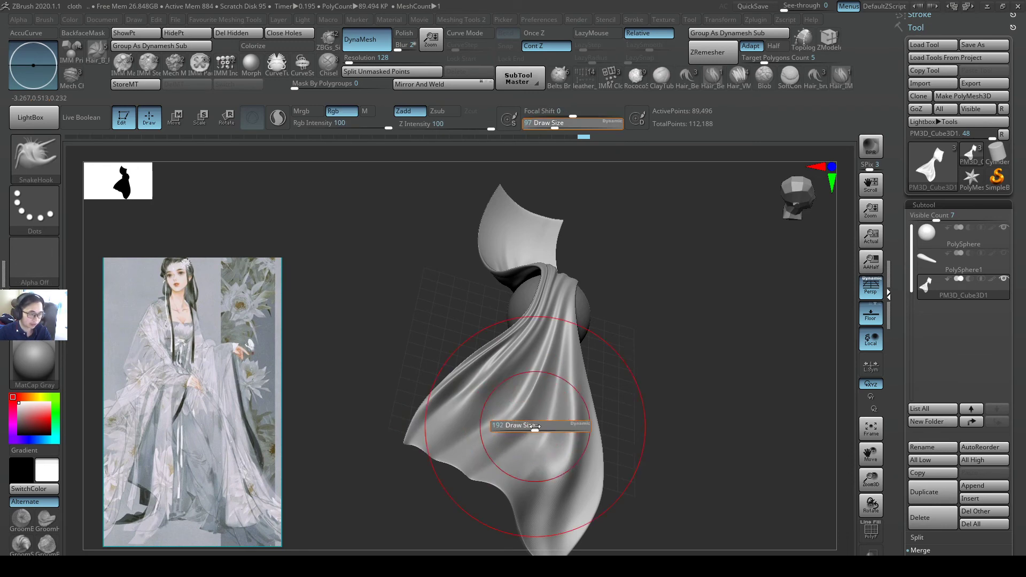
- Reshape the hem near its outer corner with SnakeHook at draw size 228, and undo a trial mask stroke along the hem
{"action": "key", "text": "ctrl+shift+z"}
{"action": "left_click_drag", "start_coordinate": [432, 453], "coordinate": [426, 475]}
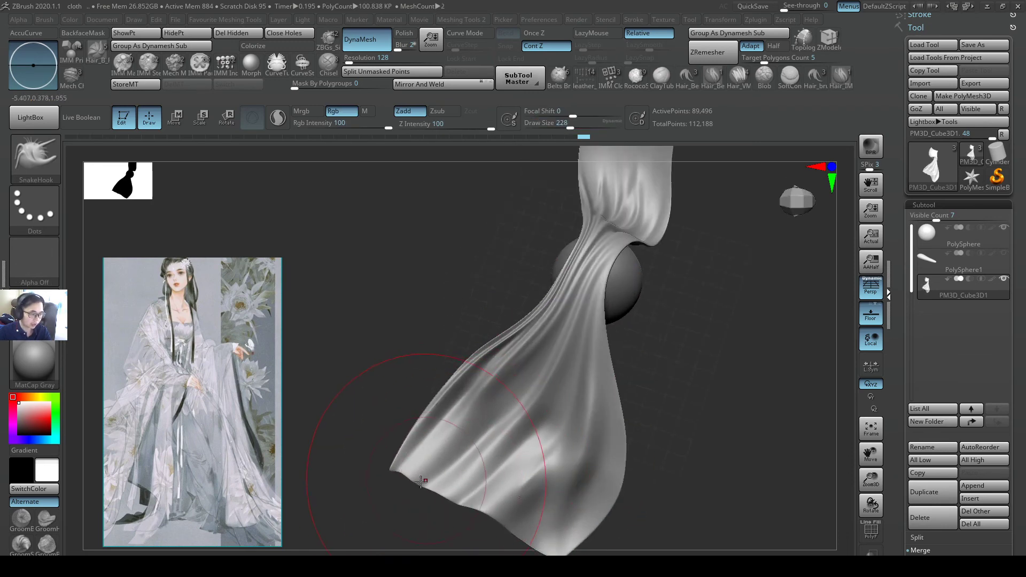
{"action": "left_click_drag", "start_coordinate": [378, 498], "coordinate": [515, 512], "text": "ctrl"}
{"action": "key", "text": "ctrl+z"}
- Switch the masking brush to MaskLasso and mask the area along the wide end's hem
{"action": "left_click", "coordinate": [56, 181], "text": "ctrl"}
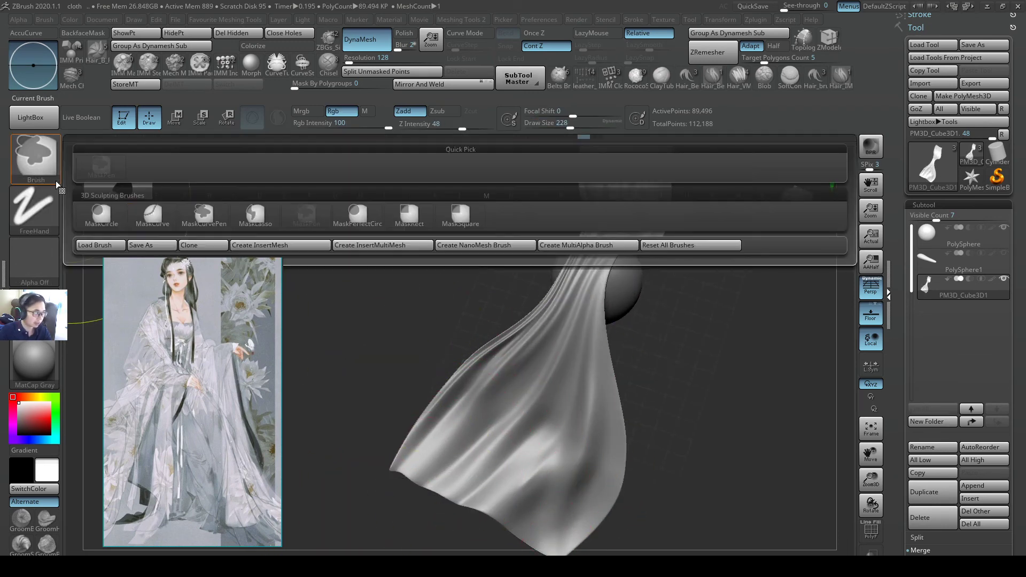
{"action": "left_click", "coordinate": [198, 221], "text": "ctrl"}
{"action": "left_click", "coordinate": [35, 163], "text": "ctrl"}
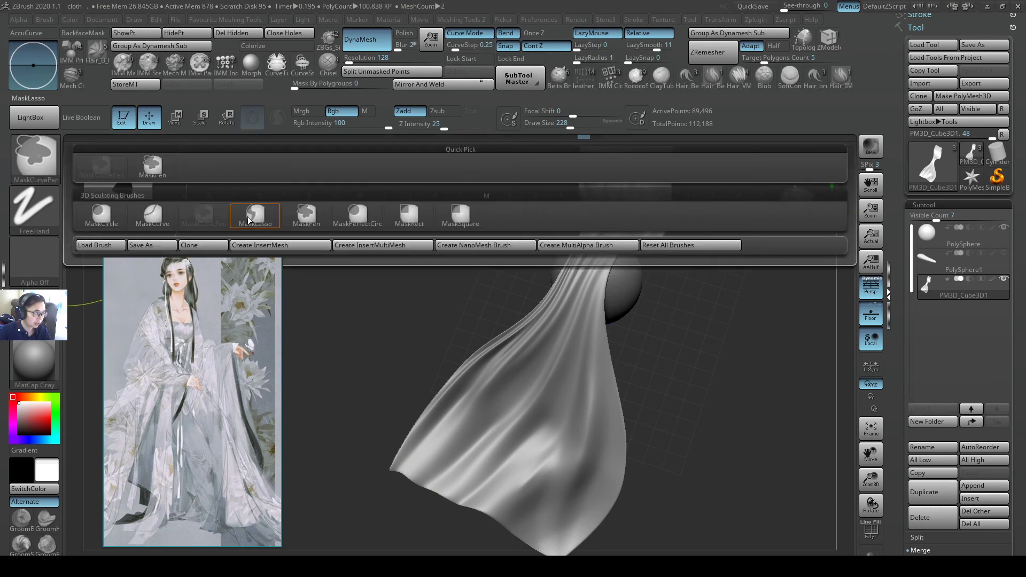
{"action": "left_click", "coordinate": [249, 218], "text": "ctrl"}
{"action": "mouse_move", "coordinate": [385, 497]}
{"action": "left_mouse_down", "text": "ctrl"}
{"action": "mouse_move", "coordinate": [421, 463]}
{"action": "mouse_move", "coordinate": [549, 519]}
{"action": "mouse_move", "coordinate": [548, 562]}
{"action": "left_mouse_up", "text": "ctrl"}
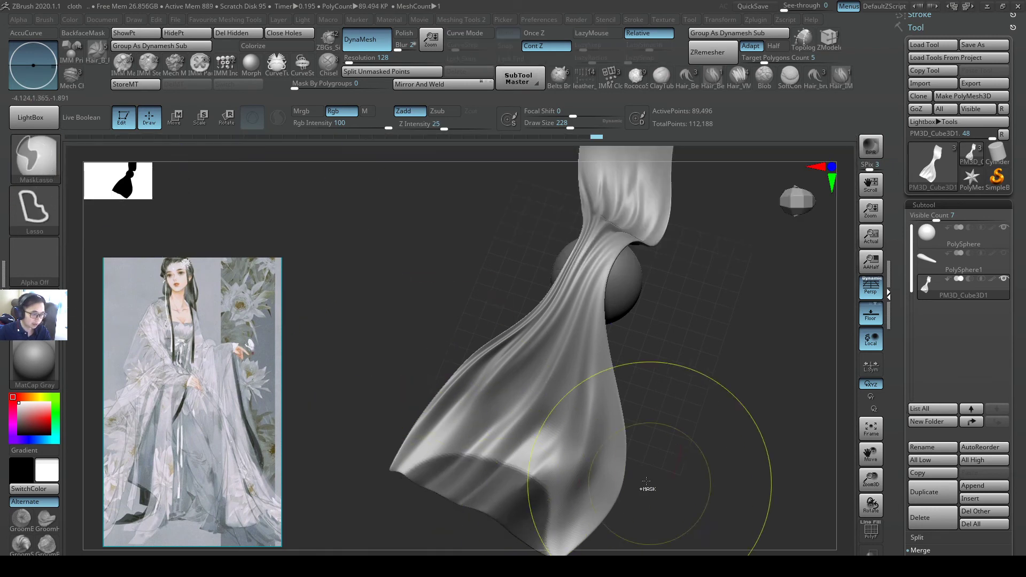
{"action": "mouse_move", "coordinate": [635, 381]}
{"action": "right_mouse_down", "text": "ctrl"}
{"action": "mouse_move", "coordinate": [560, 383]}
{"action": "mouse_move", "coordinate": [643, 381]}
{"action": "right_mouse_up", "text": "ctrl"}
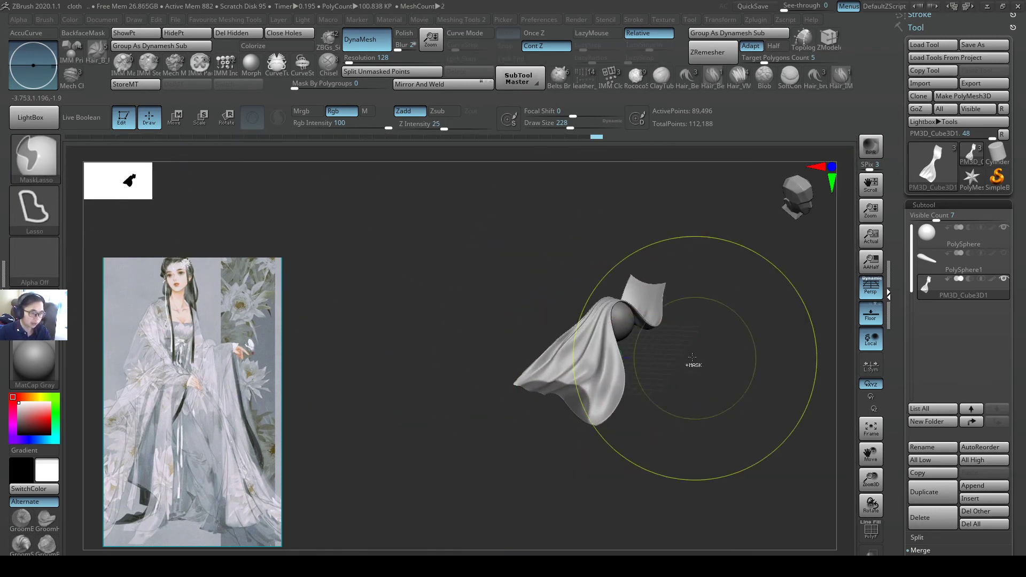
- Cut the masked strip off the wide end's hem, deleting the hidden polygons, and smooth the new edge at draw size 80
{"action": "left_click", "coordinate": [561, 306], "text": "ctrl"}
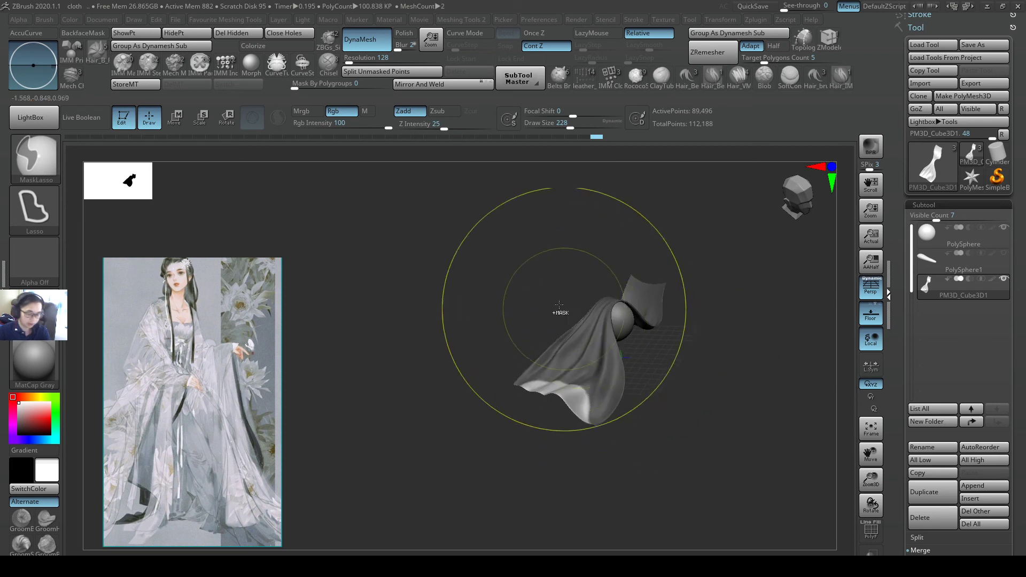
{"action": "left_click", "coordinate": [199, 39]}
{"action": "left_click", "coordinate": [238, 33]}
{"action": "mouse_move", "coordinate": [660, 401]}
{"action": "right_mouse_down"}
{"action": "mouse_move", "coordinate": [552, 378]}
{"action": "mouse_move", "coordinate": [583, 381]}
{"action": "right_mouse_up"}
{"action": "right_click_drag", "start_coordinate": [583, 380], "coordinate": [607, 385], "text": "ctrl"}
{"action": "key", "text": "s"}
{"action": "left_click_drag", "start_coordinate": [608, 385], "coordinate": [595, 386]}
{"action": "key", "text": "shift"}
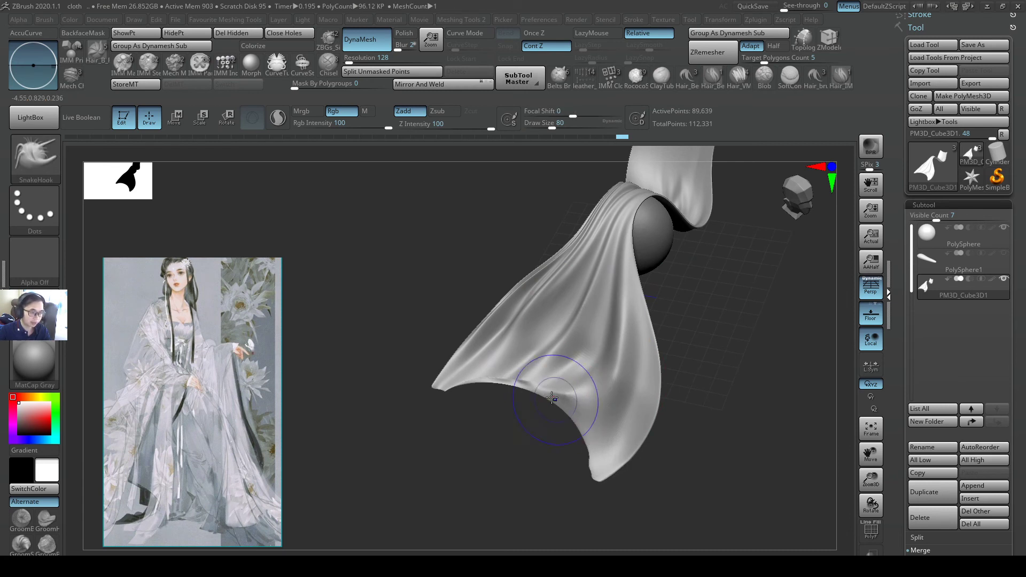
- Cut a lasso-masked piece out of the cloth's narrow end by deleting its hidden polygons, and close the holes
{"action": "mouse_move", "coordinate": [700, 371]}
{"action": "left_mouse_down"}
{"action": "mouse_move", "coordinate": [604, 401]}
{"action": "mouse_move", "coordinate": [666, 333]}
{"action": "mouse_move", "coordinate": [609, 346]}
{"action": "mouse_move", "coordinate": [631, 384]}
{"action": "mouse_move", "coordinate": [668, 289]}
{"action": "mouse_move", "coordinate": [704, 321]}
{"action": "mouse_move", "coordinate": [736, 322]}
{"action": "left_mouse_up"}
{"action": "key", "text": "ctrl"}
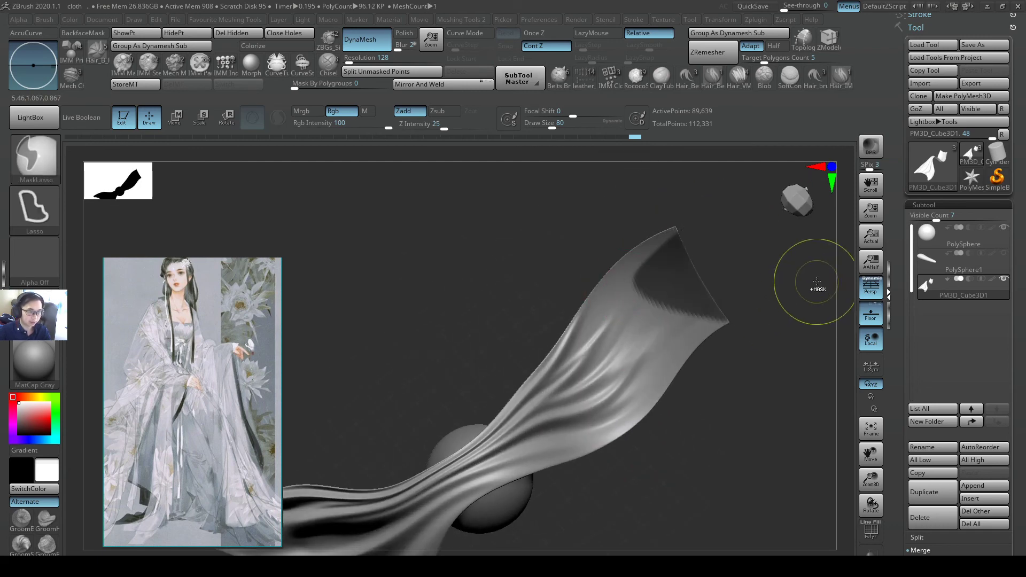
{"action": "left_click", "coordinate": [723, 275], "text": "ctrl"}
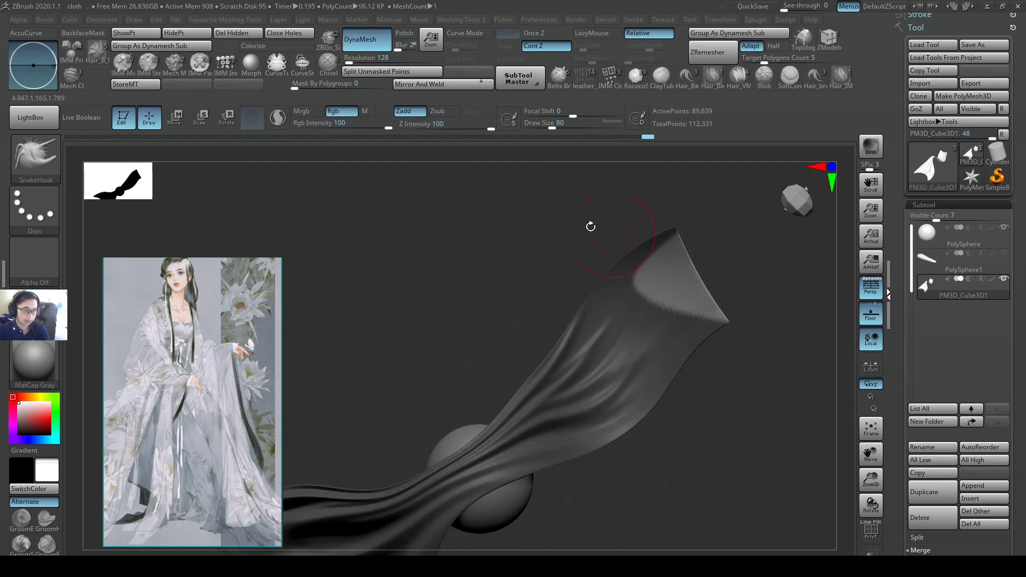
{"action": "left_click", "coordinate": [196, 35]}
{"action": "left_click", "coordinate": [237, 33]}
{"action": "left_click", "coordinate": [285, 34]}
{"action": "right_click_drag", "start_coordinate": [612, 271], "coordinate": [614, 223]}
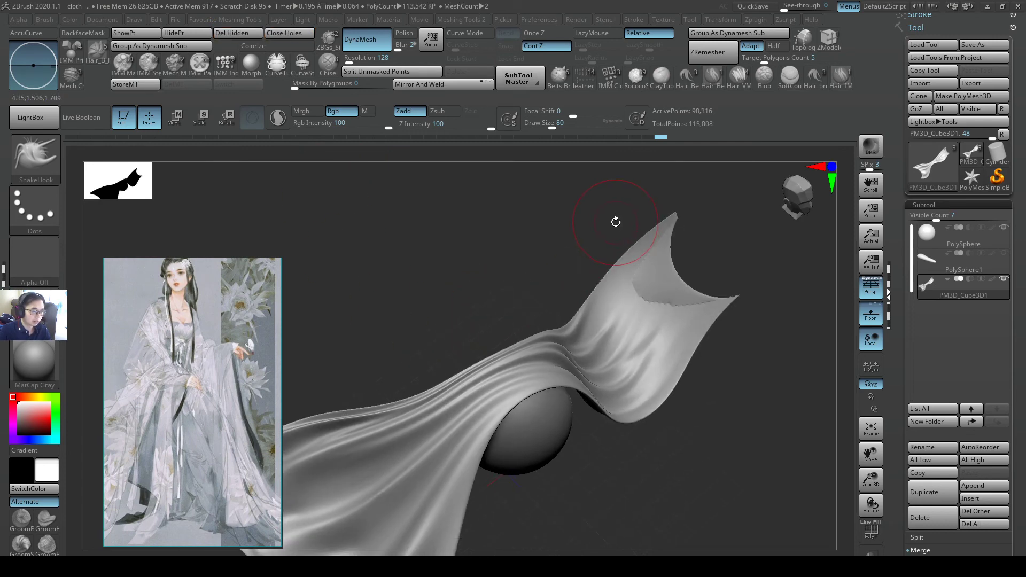
- Remesh the trimmed cloth with DynaMesh at resolution 128
{"action": "key", "text": "ctrl"}
{"action": "right_click_drag", "start_coordinate": [690, 284], "coordinate": [673, 244]}
{"action": "mouse_move", "coordinate": [674, 244]}
{"action": "left_mouse_down"}
{"action": "mouse_move", "coordinate": [679, 300]}
{"action": "mouse_move", "coordinate": [578, 361]}
{"action": "mouse_move", "coordinate": [607, 319]}
{"action": "mouse_move", "coordinate": [567, 340]}
{"action": "mouse_move", "coordinate": [621, 355]}
{"action": "mouse_move", "coordinate": [680, 288]}
{"action": "left_mouse_up"}
{"action": "left_click", "coordinate": [359, 39]}
- Lasso-mask a curved area inside the narrow end's edge, delete it as hidden geometry and close the holes
{"action": "key", "text": "ctrl"}
{"action": "left_click", "coordinate": [653, 307], "text": "ctrl"}
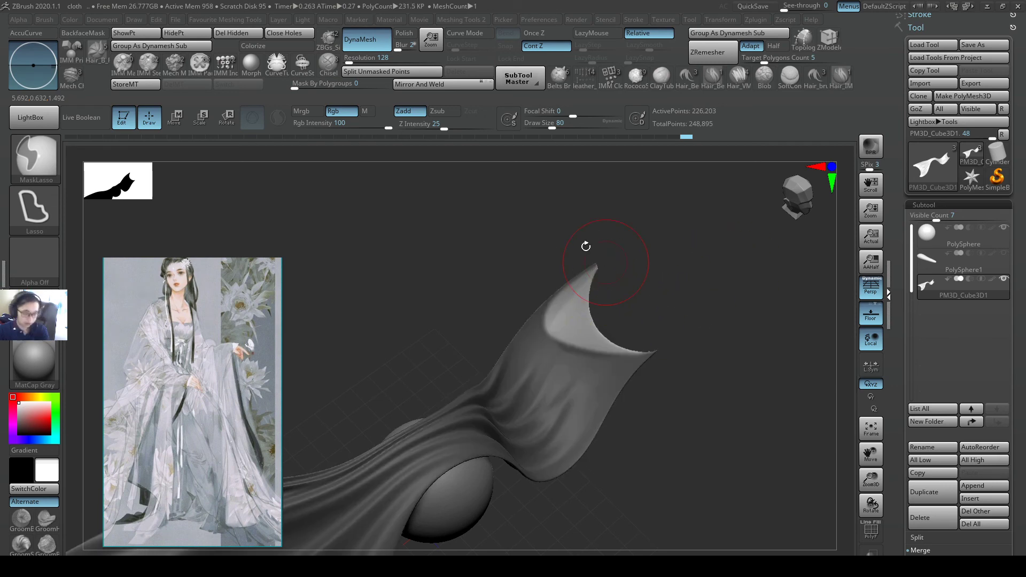
{"action": "left_click", "coordinate": [202, 36]}
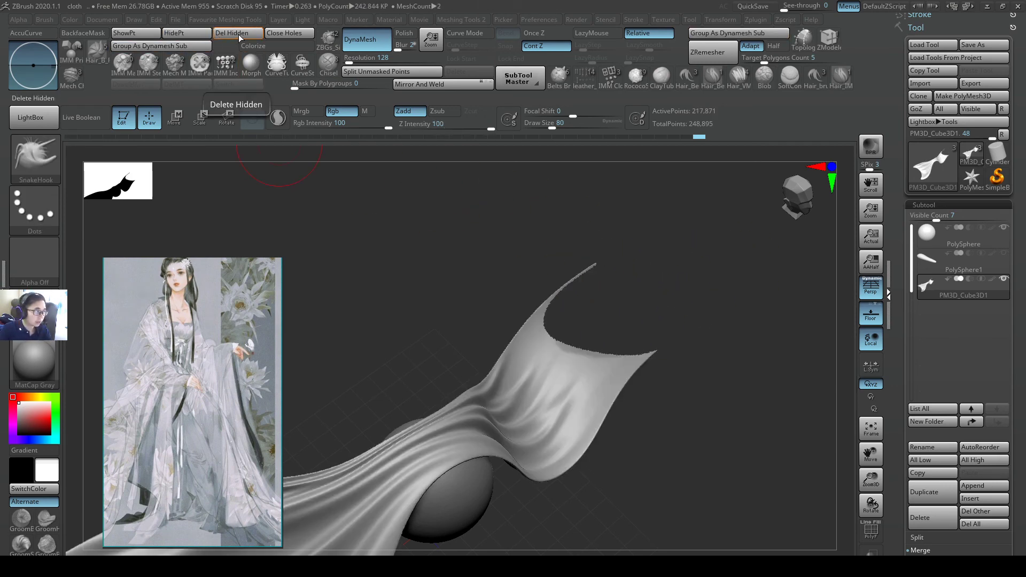
{"action": "left_click", "coordinate": [240, 36]}
{"action": "left_click", "coordinate": [284, 33]}
{"action": "mouse_move", "coordinate": [614, 298]}
{"action": "left_mouse_down"}
{"action": "mouse_move", "coordinate": [510, 288]}
{"action": "mouse_move", "coordinate": [659, 281]}
{"action": "mouse_move", "coordinate": [595, 287]}
{"action": "mouse_move", "coordinate": [584, 292]}
{"action": "mouse_move", "coordinate": [597, 315]}
{"action": "mouse_move", "coordinate": [580, 296]}
{"action": "mouse_move", "coordinate": [643, 287]}
{"action": "mouse_move", "coordinate": [573, 301]}
{"action": "mouse_move", "coordinate": [593, 300]}
{"action": "mouse_move", "coordinate": [570, 319]}
{"action": "left_mouse_up"}
- Reshape the cloth's narrow end around its curved cut with SnakeHook at draw size 197
{"action": "key", "text": "s"}
{"action": "key", "text": "b"}
{"action": "key", "text": "s"}
{"action": "key", "text": "h"}
{"action": "key", "text": "s"}
{"action": "left_click_drag", "start_coordinate": [592, 364], "coordinate": [612, 373]}
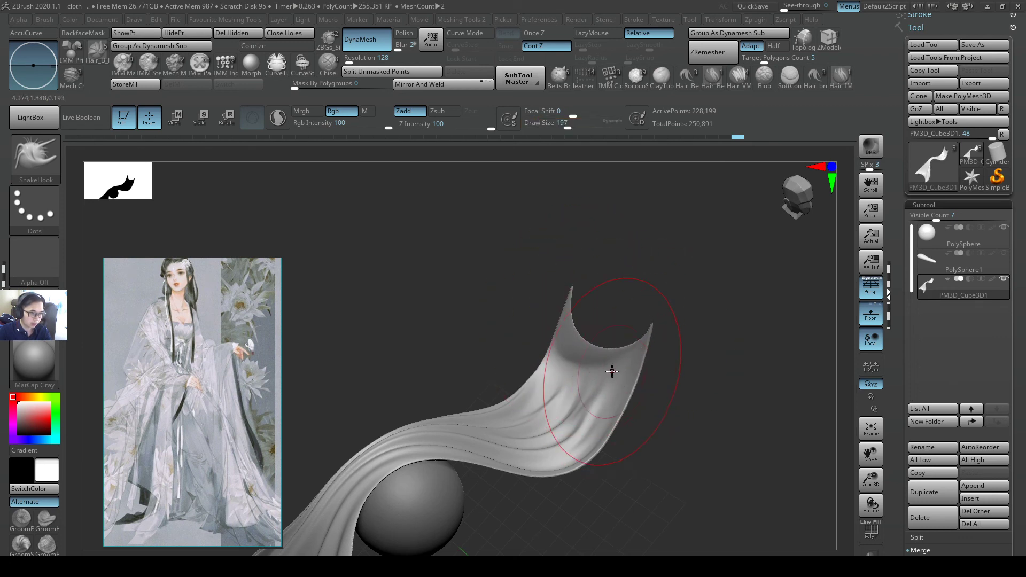
- Lasso-mask a strip along the narrow end's hem near its outer corner and cut it off the cloth
{"action": "mouse_move", "coordinate": [611, 368]}
{"action": "right_mouse_down"}
{"action": "mouse_move", "coordinate": [621, 351]}
{"action": "mouse_move", "coordinate": [672, 362]}
{"action": "right_mouse_up"}
{"action": "mouse_move", "coordinate": [673, 362]}
{"action": "left_mouse_down"}
{"action": "mouse_move", "coordinate": [688, 321]}
{"action": "mouse_move", "coordinate": [733, 344]}
{"action": "mouse_move", "coordinate": [572, 331]}
{"action": "mouse_move", "coordinate": [661, 429]}
{"action": "mouse_move", "coordinate": [668, 471]}
{"action": "left_mouse_up"}
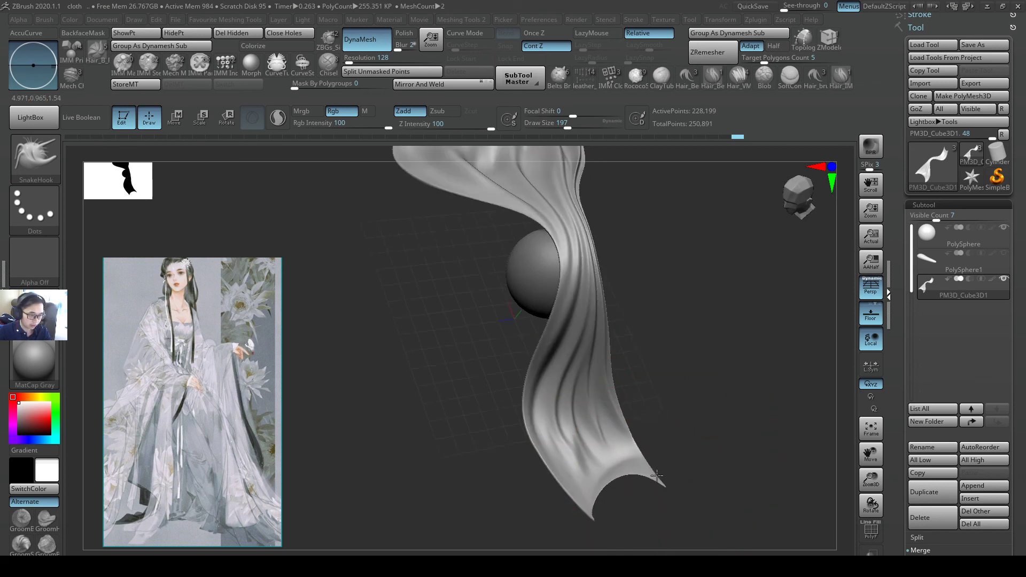
{"action": "key", "text": "ctrl"}
{"action": "mouse_move", "coordinate": [690, 429]}
{"action": "left_mouse_down", "text": "ctrl"}
{"action": "mouse_move", "coordinate": [595, 508]}
{"action": "mouse_move", "coordinate": [779, 522]}
{"action": "mouse_move", "coordinate": [775, 508]}
{"action": "left_mouse_up", "text": "ctrl"}
{"action": "left_click", "coordinate": [651, 452], "text": "ctrl"}
{"action": "left_click", "coordinate": [664, 432], "text": "ctrl"}
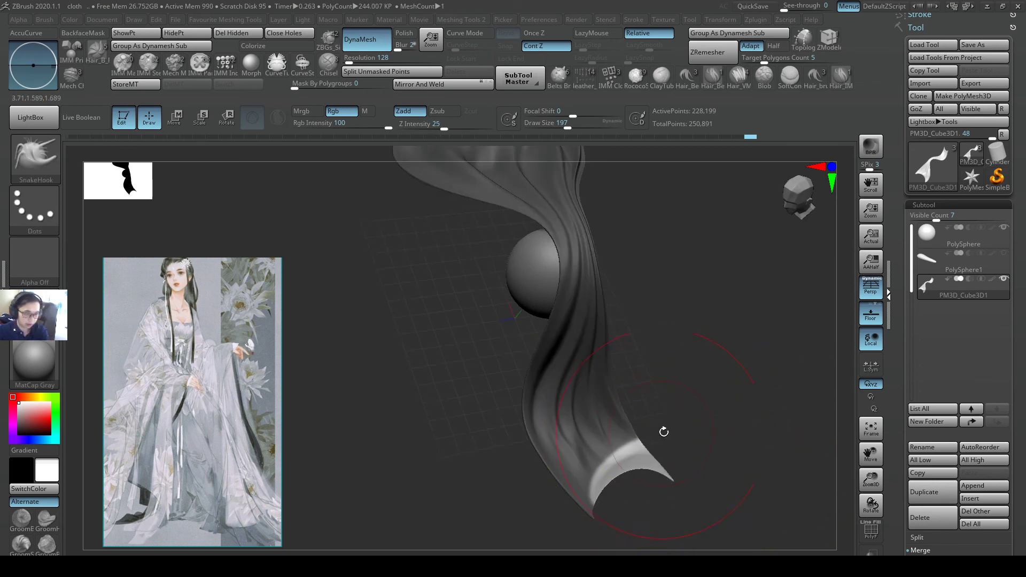
{"action": "left_click", "coordinate": [216, 33]}
- Pull the narrow end's trimmed hem and corners into shape with SnakeHook, reducing the draw size from 145 to 136
{"action": "mouse_move", "coordinate": [681, 422]}
{"action": "left_mouse_down"}
{"action": "mouse_move", "coordinate": [689, 428]}
{"action": "mouse_move", "coordinate": [676, 419]}
{"action": "mouse_move", "coordinate": [601, 475]}
{"action": "mouse_move", "coordinate": [642, 440]}
{"action": "left_mouse_up"}
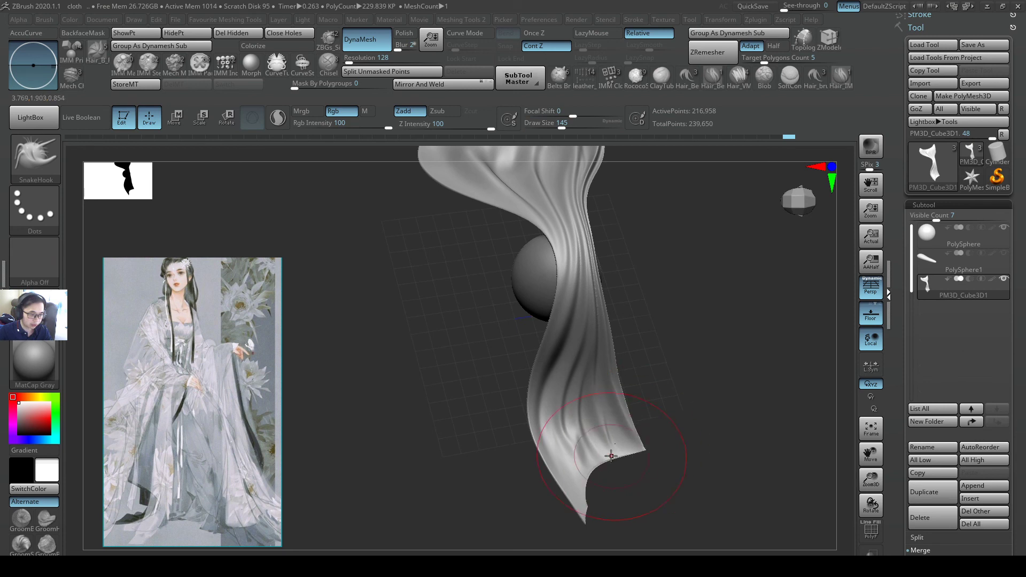
{"action": "left_click_drag", "start_coordinate": [650, 399], "coordinate": [620, 434]}
{"action": "mouse_move", "coordinate": [637, 434]}
{"action": "right_mouse_down", "text": "ctrl"}
{"action": "mouse_move", "coordinate": [723, 378]}
{"action": "mouse_move", "coordinate": [636, 414]}
{"action": "mouse_move", "coordinate": [664, 396]}
{"action": "right_mouse_up", "text": "ctrl"}
{"action": "key", "text": "s"}
{"action": "left_click", "coordinate": [654, 408]}
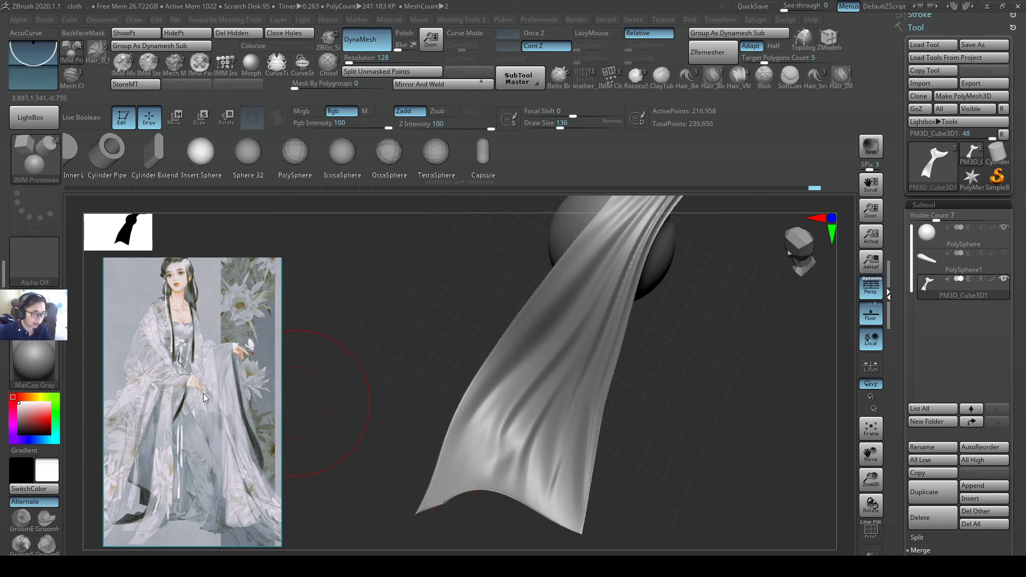
- Insert a sphere with the IMM Primitives brush near the narrow end's hem and move it through the cloth
{"action": "mouse_move", "coordinate": [496, 473]}
{"action": "left_mouse_down"}
{"action": "mouse_move", "coordinate": [566, 423]}
{"action": "mouse_move", "coordinate": [499, 483]}
{"action": "left_mouse_up"}
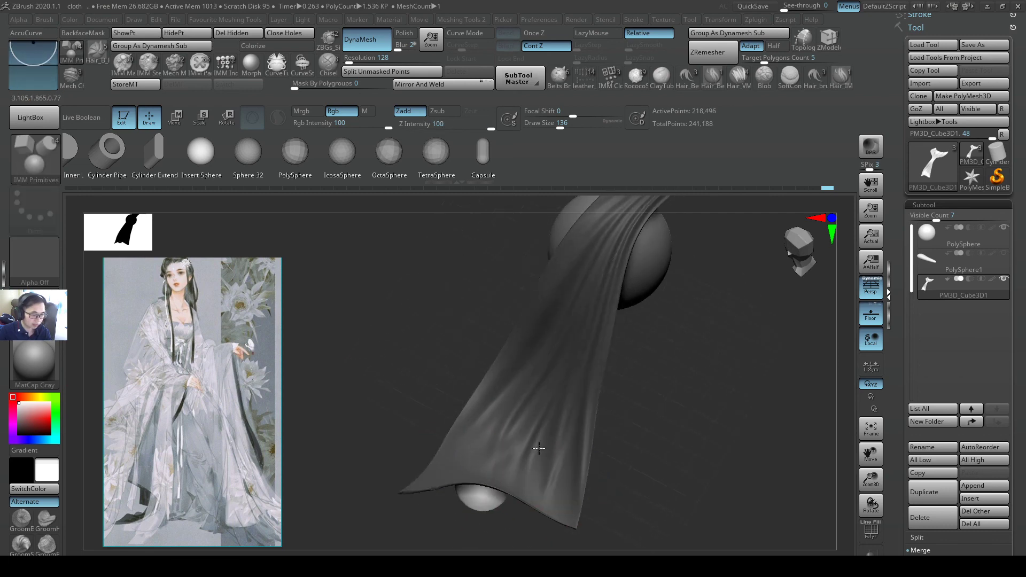
{"action": "key", "text": "w"}
{"action": "left_click_drag", "start_coordinate": [471, 502], "coordinate": [486, 506]}
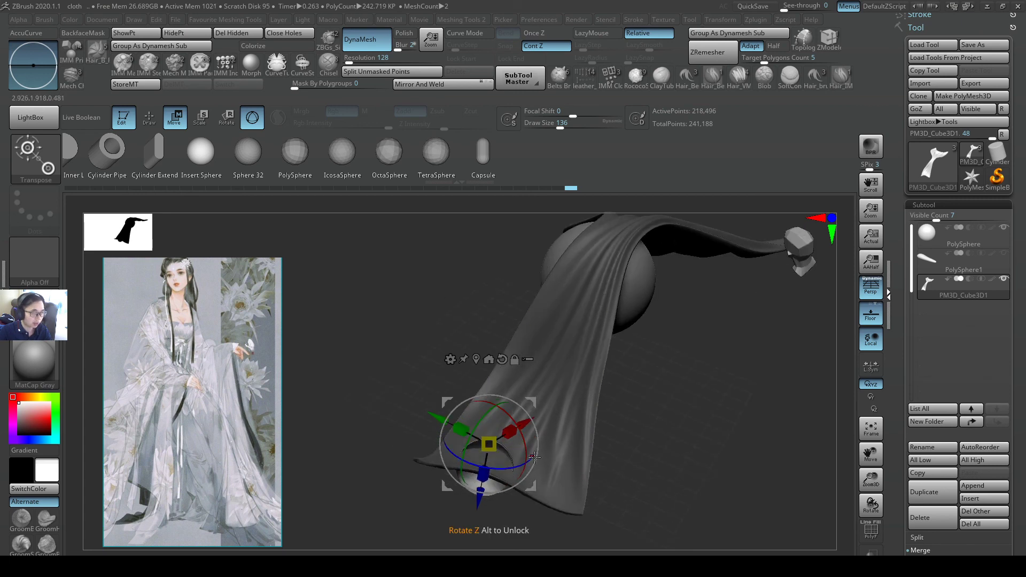
{"action": "right_click_drag", "start_coordinate": [535, 458], "coordinate": [533, 428]}
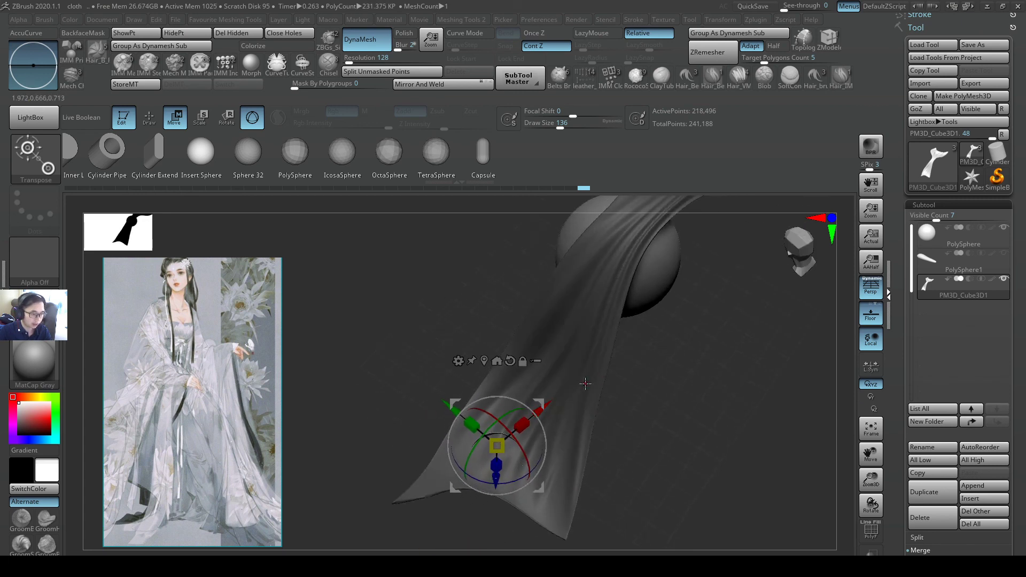
- Insert a Cylinder Extend primitive higher up the cloth at draw size 71 and move it into the surface
{"action": "key", "text": "q"}
{"action": "key", "text": "s"}
{"action": "left_click_drag", "start_coordinate": [581, 394], "coordinate": [575, 394]}
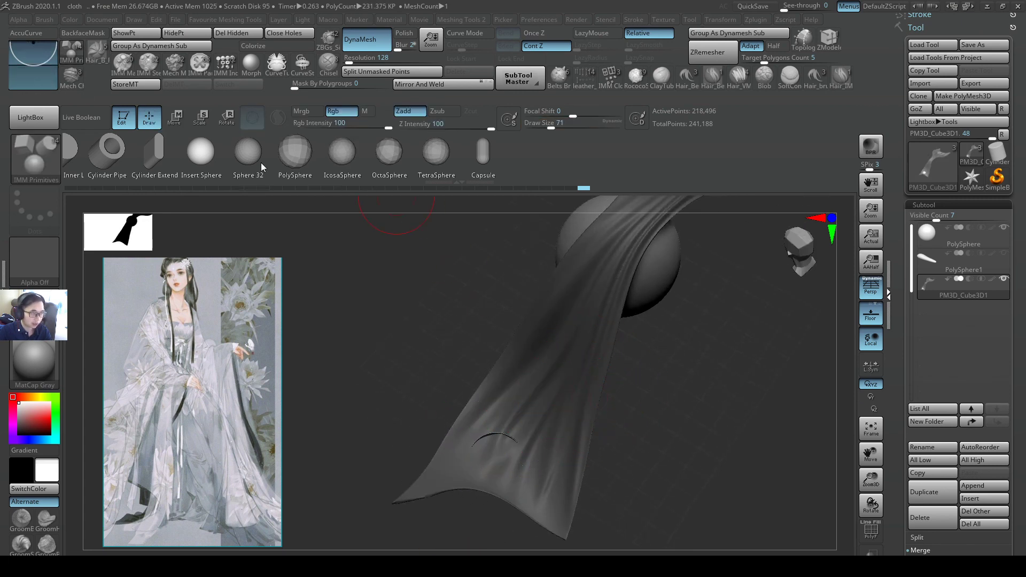
{"action": "left_click", "coordinate": [153, 156]}
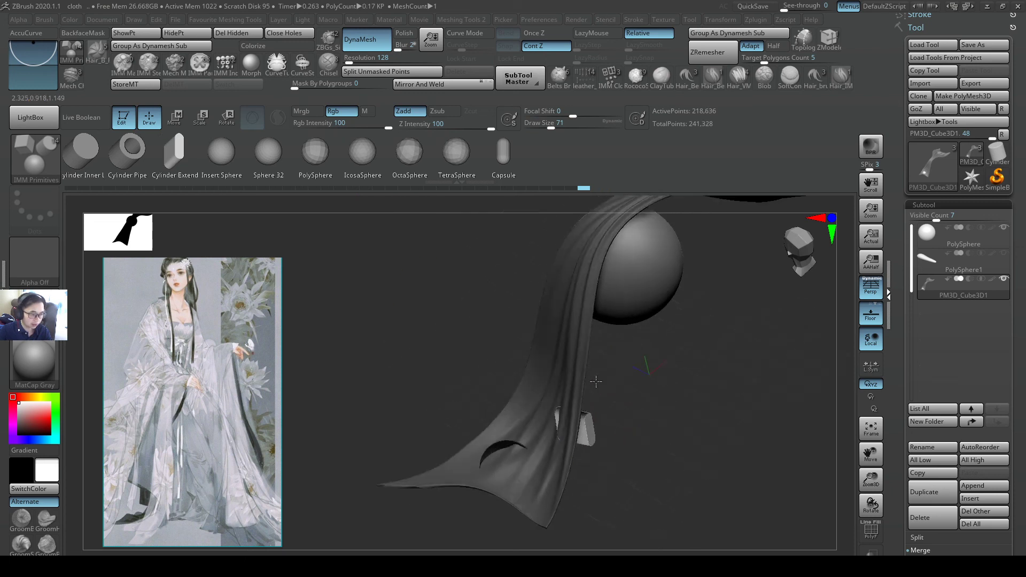
{"action": "key", "text": "w"}
{"action": "left_click_drag", "start_coordinate": [605, 439], "coordinate": [593, 436]}
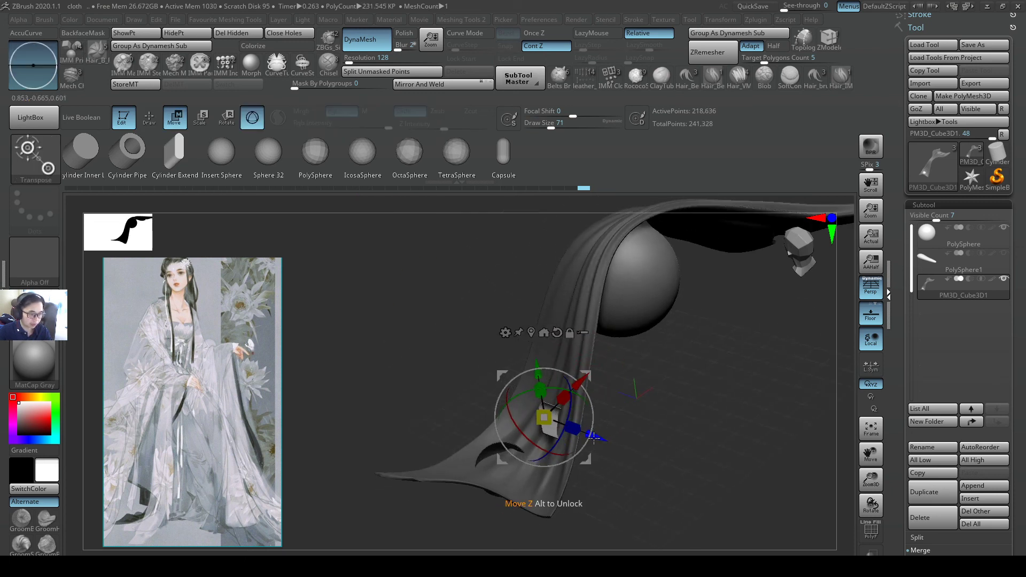
{"action": "key", "text": "q"}
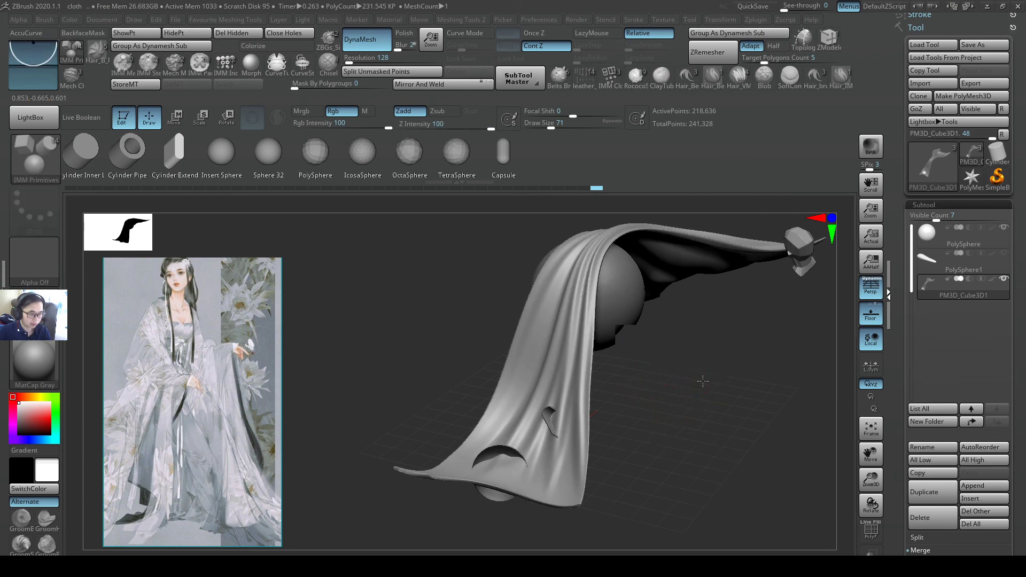
- Undo the trial sphere and cylinder insertions in the cloth and clear the mask
{"action": "mouse_move", "coordinate": [608, 397]}
{"action": "right_mouse_down"}
{"action": "mouse_move", "coordinate": [613, 440]}
{"action": "mouse_move", "coordinate": [653, 442]}
{"action": "mouse_move", "coordinate": [485, 412]}
{"action": "mouse_move", "coordinate": [590, 437]}
{"action": "mouse_move", "coordinate": [648, 378]}
{"action": "mouse_move", "coordinate": [541, 460]}
{"action": "mouse_move", "coordinate": [567, 412]}
{"action": "mouse_move", "coordinate": [639, 442]}
{"action": "mouse_move", "coordinate": [653, 437]}
{"action": "mouse_move", "coordinate": [429, 418]}
{"action": "mouse_move", "coordinate": [644, 373]}
{"action": "right_mouse_up"}
{"action": "key", "text": "ctrl+z"}
{"action": "key", "text": "ctrl+z"}
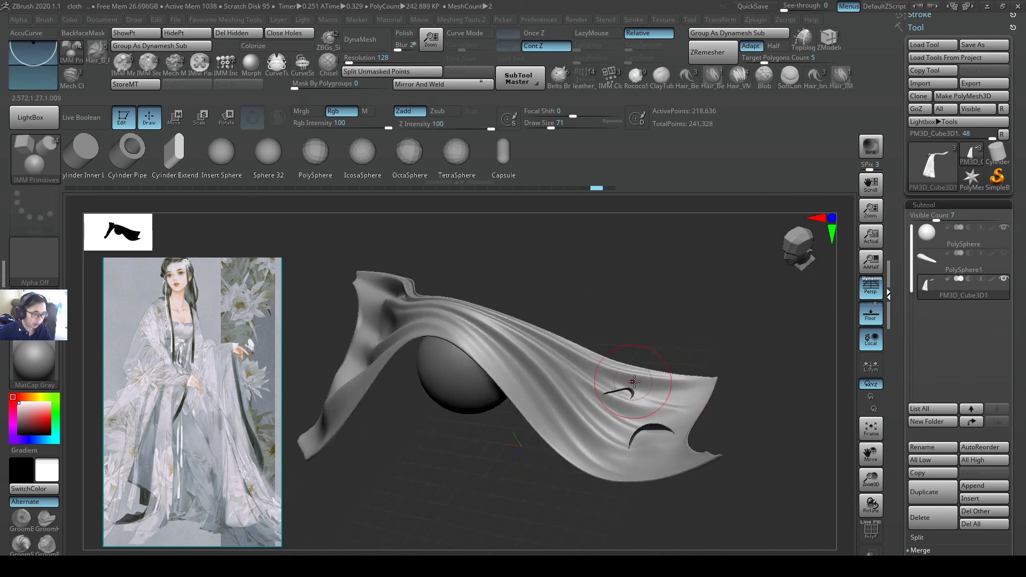
{"action": "key", "text": "ctrl+z"}
{"action": "key", "text": "ctrl"}
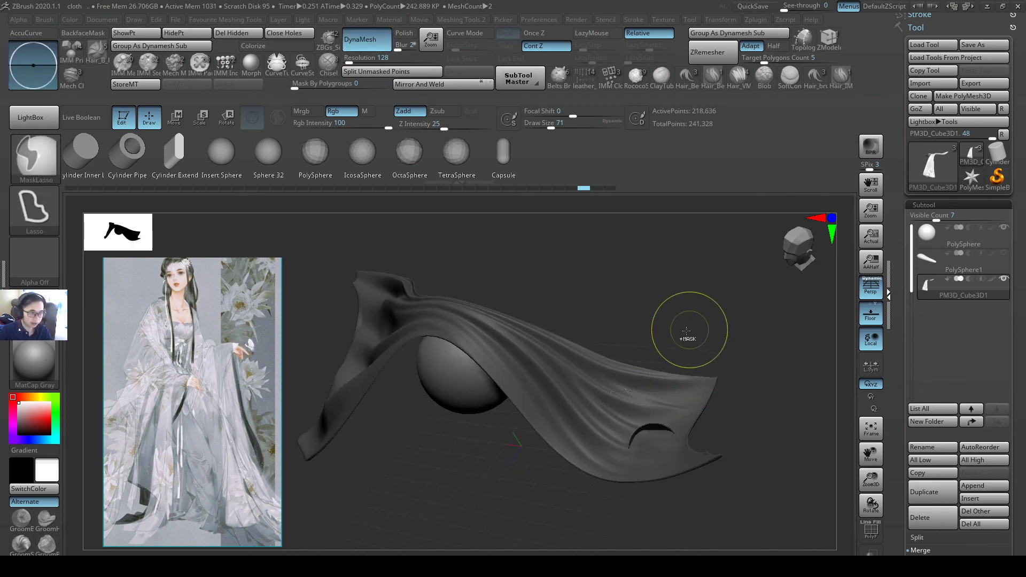
{"action": "left_click", "coordinate": [688, 338], "text": "ctrl"}
{"action": "mouse_move", "coordinate": [687, 339]}
{"action": "left_mouse_down"}
{"action": "mouse_move", "coordinate": [579, 387]}
{"action": "mouse_move", "coordinate": [716, 362]}
{"action": "mouse_move", "coordinate": [651, 406]}
{"action": "left_mouse_up"}
- Show the PolySphere1 subtool together with the cloth and its sphere
{"action": "left_click_drag", "start_coordinate": [796, 340], "coordinate": [551, 393]}
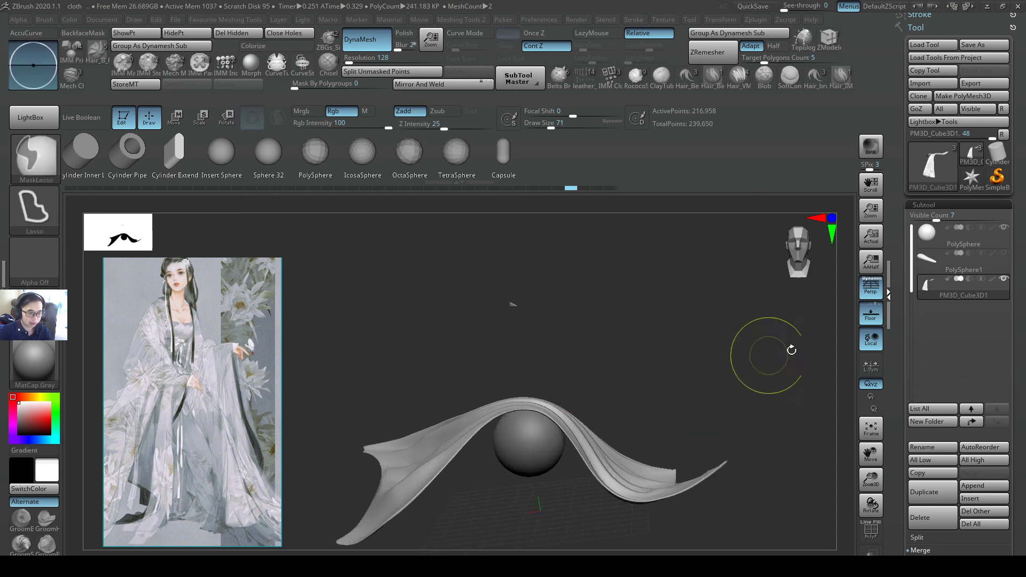
{"action": "left_click", "coordinate": [1002, 255]}
{"action": "left_click_drag", "start_coordinate": [690, 375], "coordinate": [629, 338]}
{"action": "left_click_drag", "start_coordinate": [702, 363], "coordinate": [839, 353]}
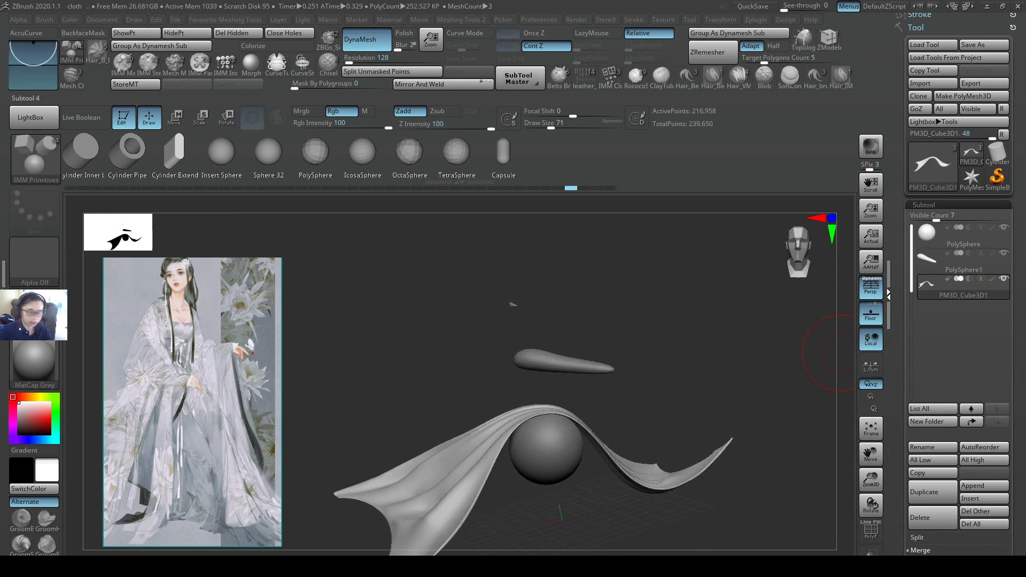